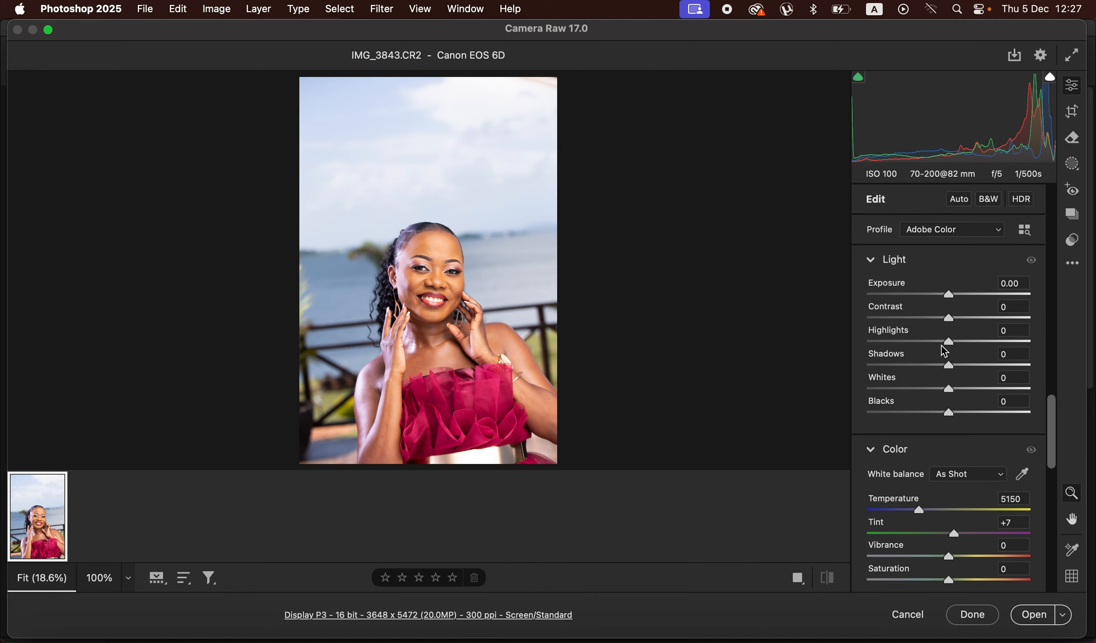
# Step: Set Highlights to -100, Whites to -100, Contrast to +14, Exposure to -0.30 and Shadows to +3 for the portrait
pyautogui.moveTo(946, 342); pyautogui.dragTo(868, 342)
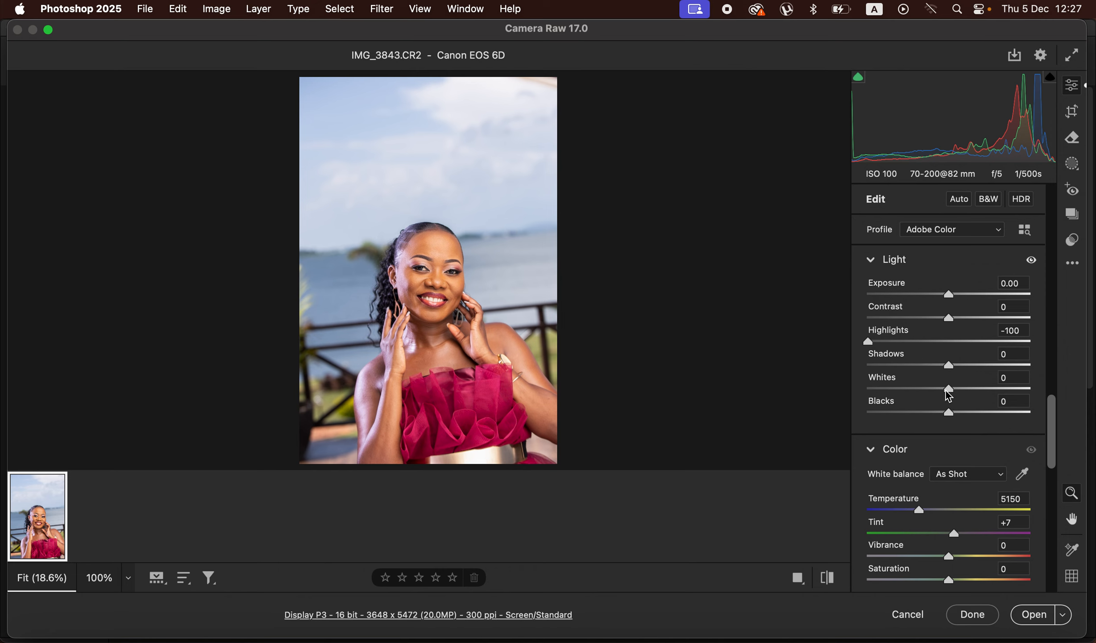
pyautogui.moveTo(947, 387); pyautogui.dragTo(849, 391)
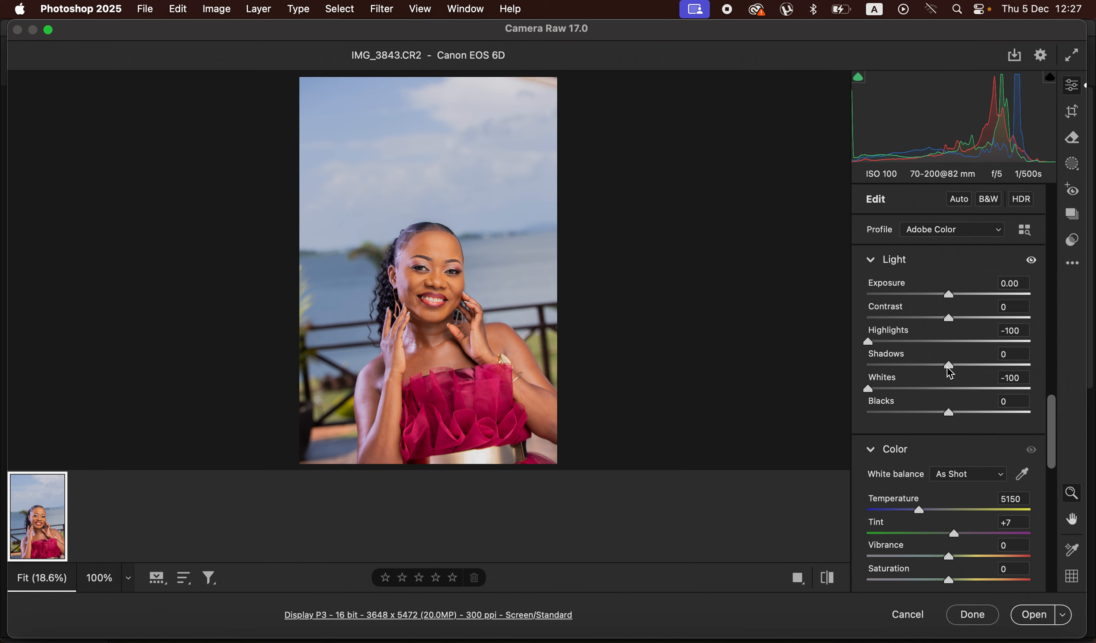
pyautogui.moveTo(950, 318)
pyautogui.mouseDown()
pyautogui.moveTo(971, 320)
pyautogui.moveTo(945, 302)
pyautogui.mouseUp()
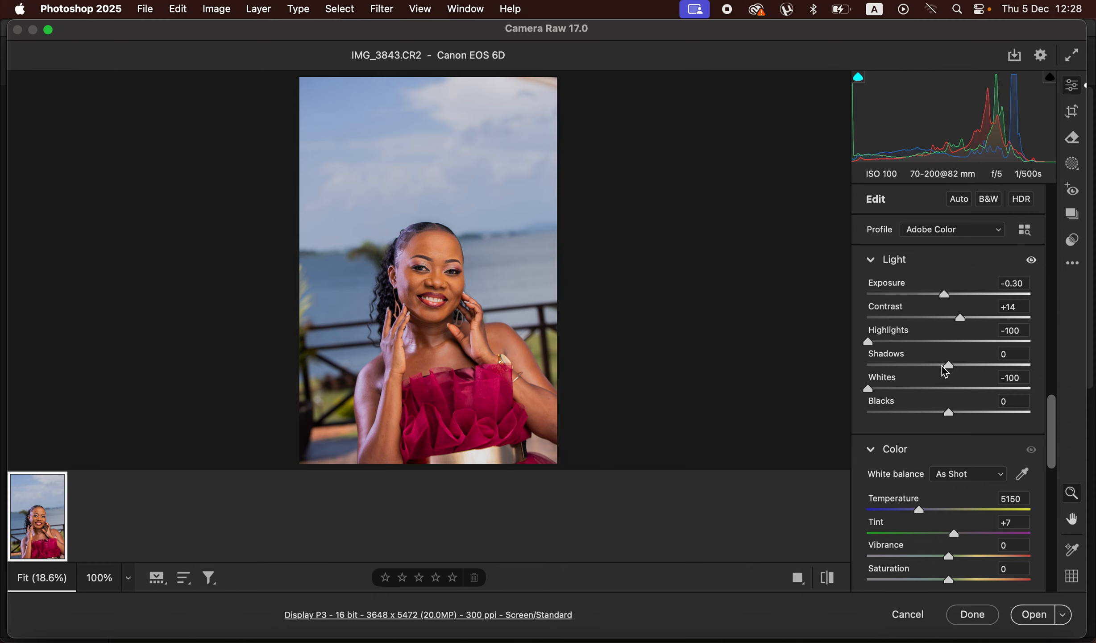
pyautogui.moveTo(949, 366); pyautogui.dragTo(953, 366)
pyautogui.moveTo(1054, 447); pyautogui.dragTo(1060, 390)
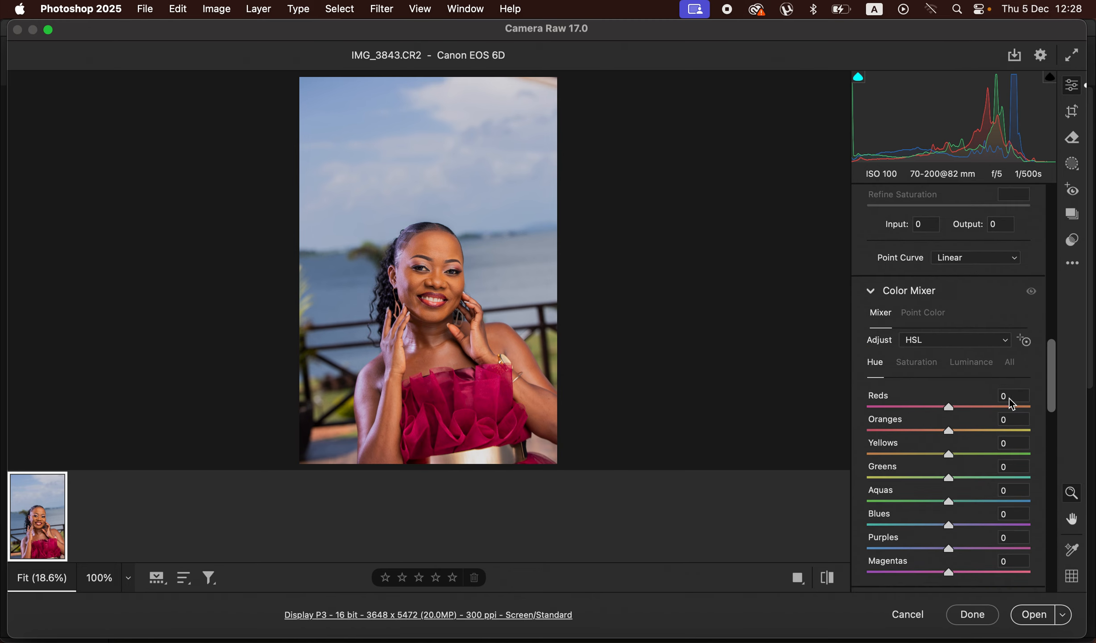
pyautogui.click(919, 363)
pyautogui.click(950, 363)
pyautogui.click(879, 364)
pyautogui.moveTo(950, 529); pyautogui.dragTo(886, 522)
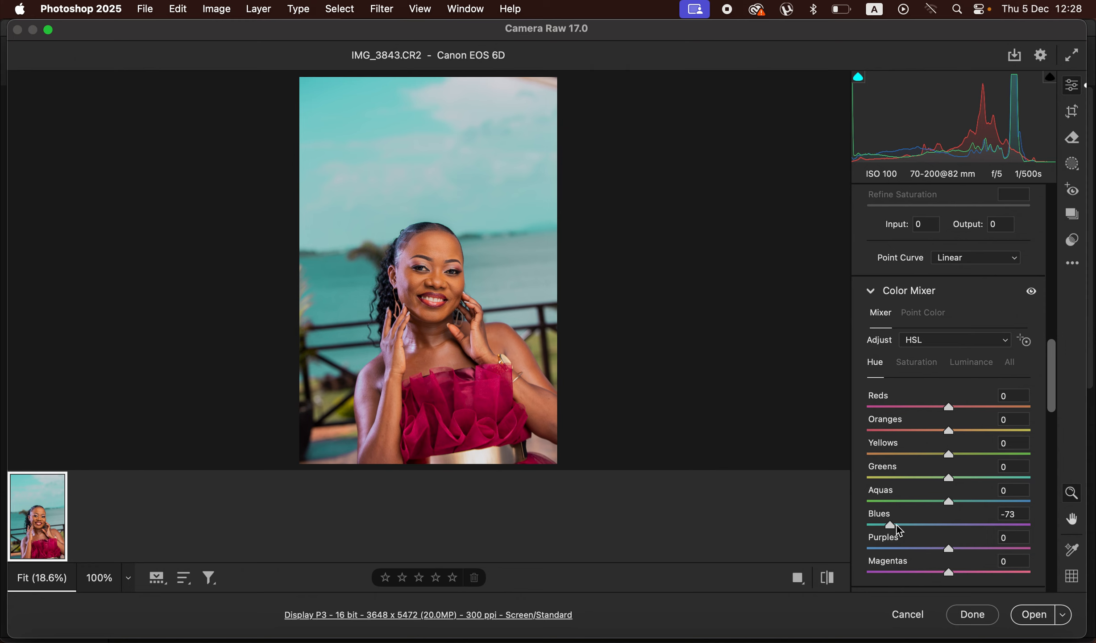
pyautogui.moveTo(894, 525); pyautogui.dragTo(999, 518)
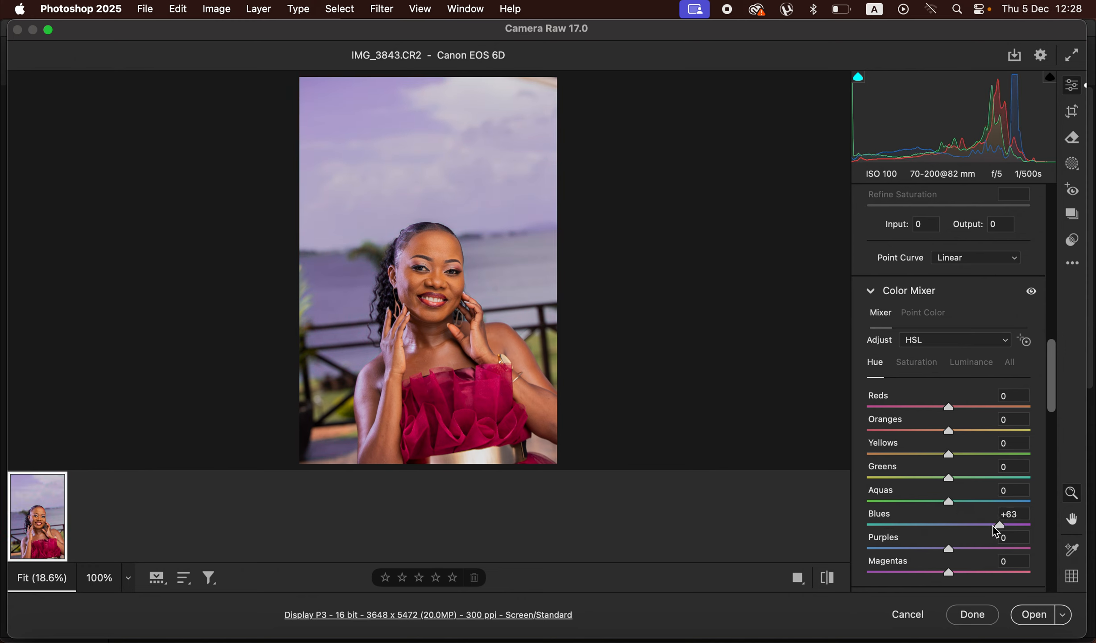
pyautogui.doubleClick(999, 524)
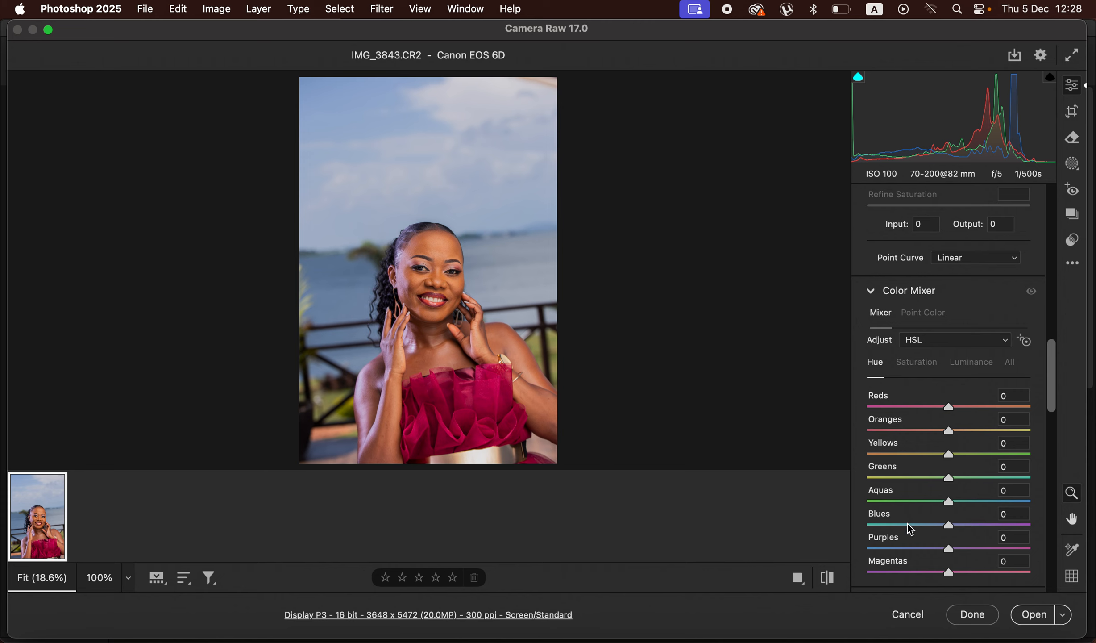
pyautogui.click(915, 366)
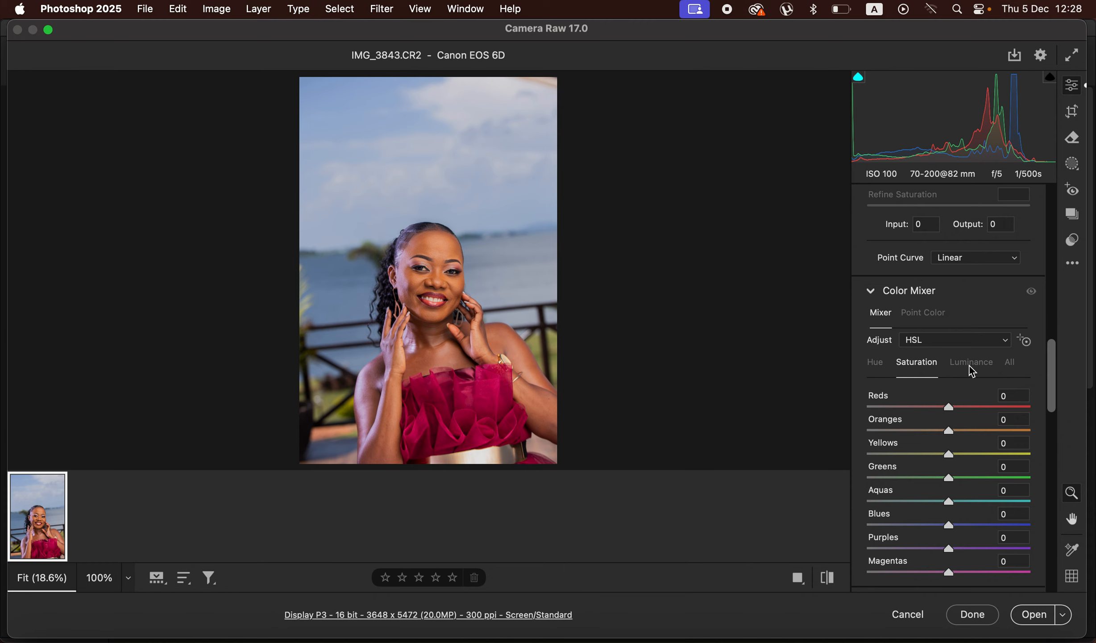
pyautogui.moveTo(969, 530); pyautogui.dragTo(906, 527)
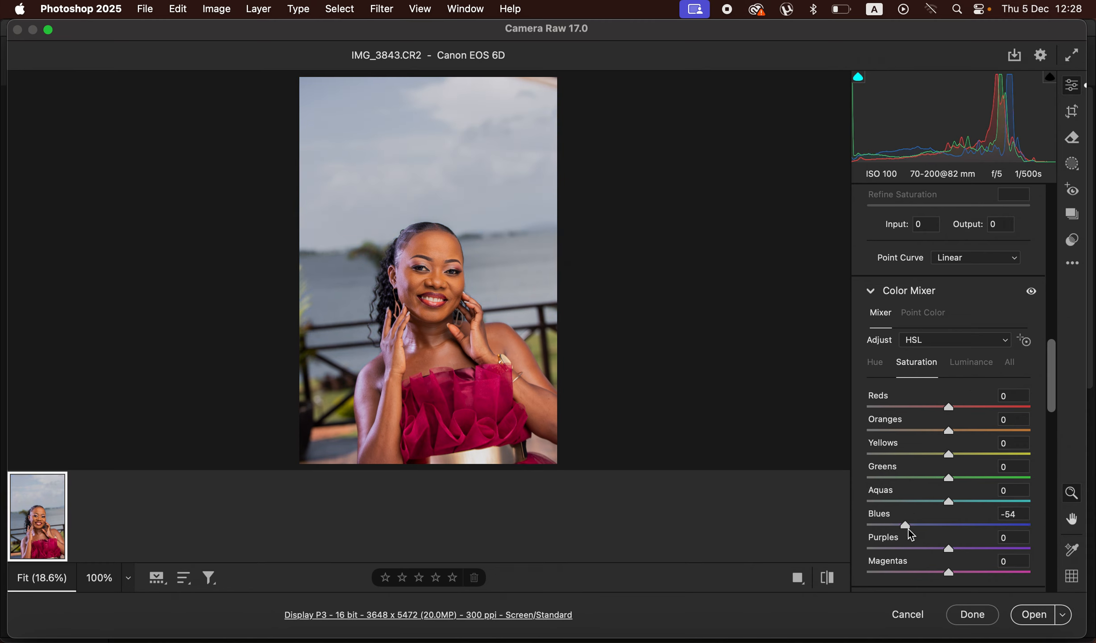
pyautogui.doubleClick(908, 524)
pyautogui.click(974, 370)
pyautogui.moveTo(942, 529)
pyautogui.mouseDown()
pyautogui.moveTo(900, 520)
pyautogui.moveTo(934, 539)
pyautogui.moveTo(960, 526)
pyautogui.moveTo(925, 521)
pyautogui.mouseUp()
pyautogui.doubleClick(924, 520)
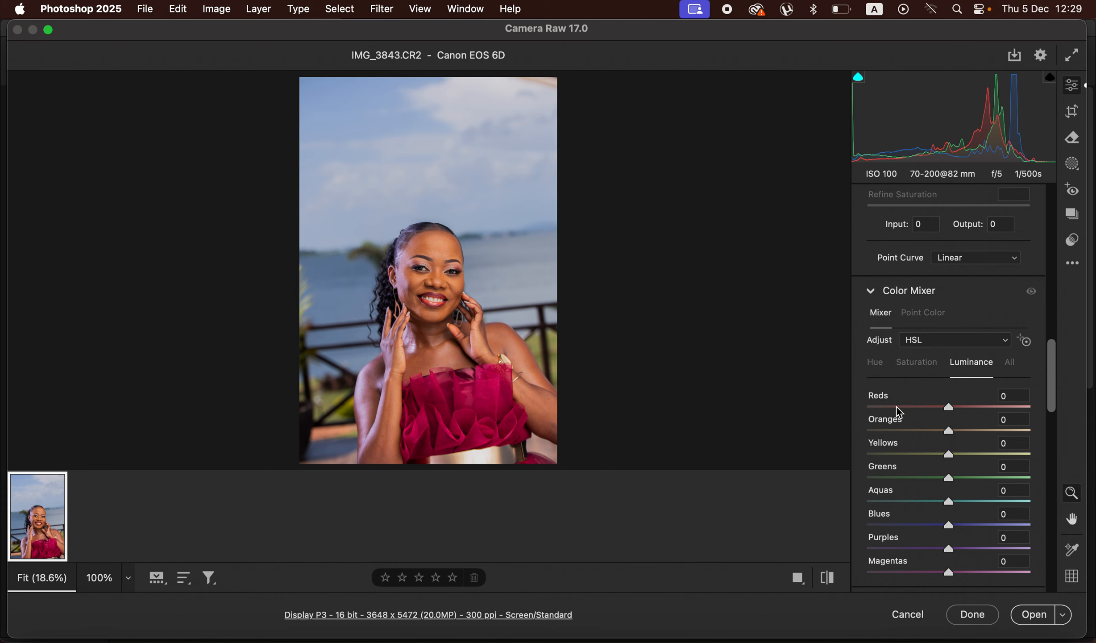
# Step: In the Color Mixer, set luminance to -29 for Blues and -8 for Oranges, and raise Blues saturation to +54
pyautogui.moveTo(949, 525); pyautogui.dragTo(925, 525)
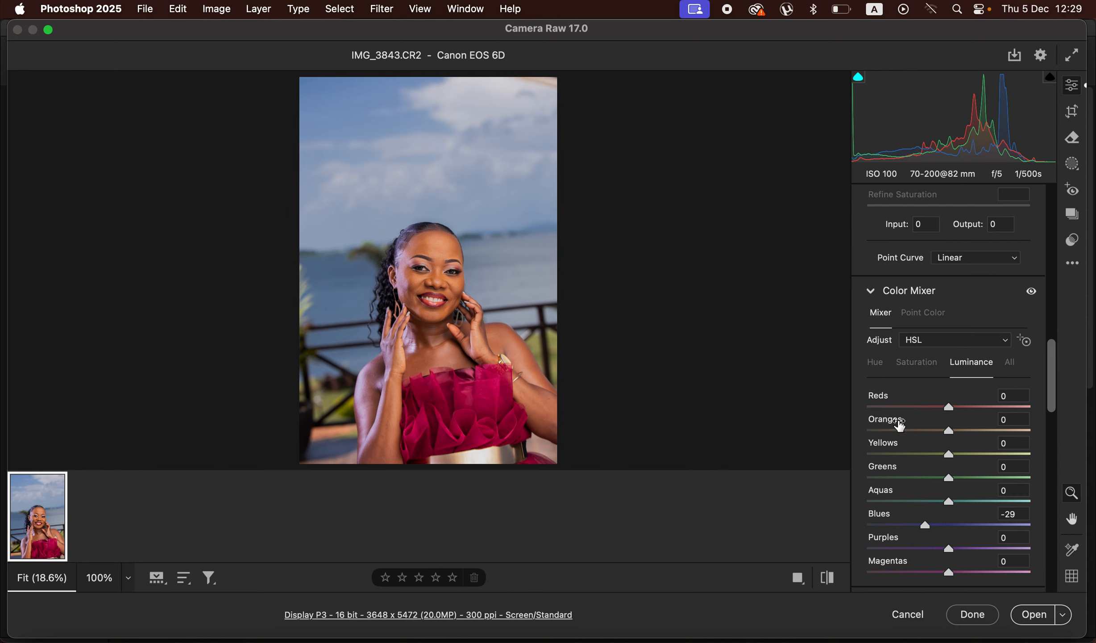
pyautogui.moveTo(951, 431); pyautogui.dragTo(942, 431)
pyautogui.click(917, 366)
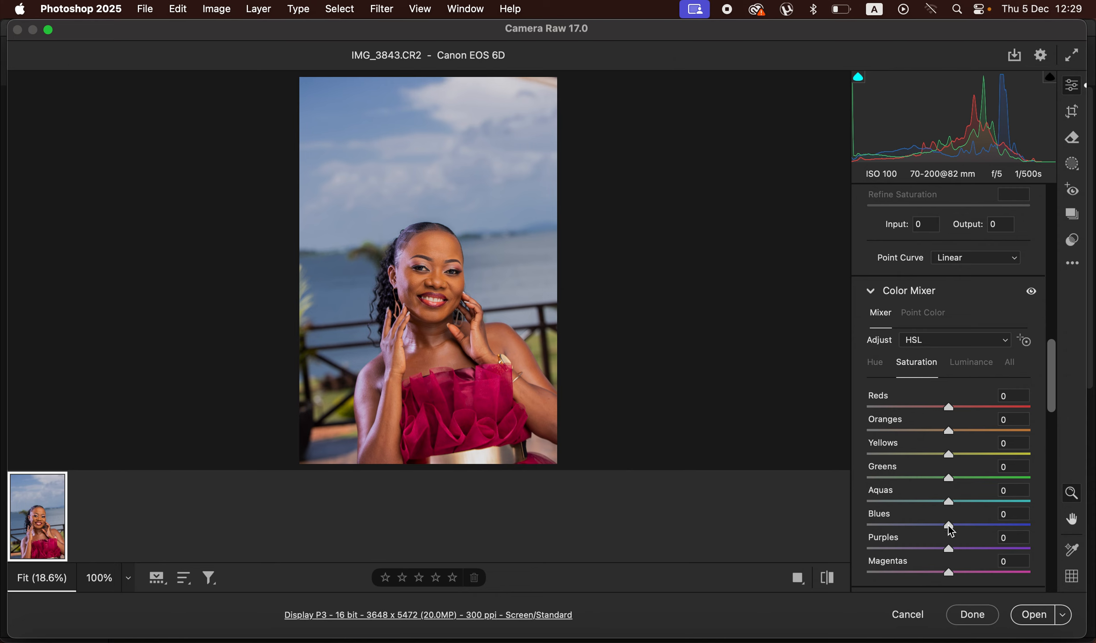
pyautogui.moveTo(964, 527); pyautogui.dragTo(1039, 525)
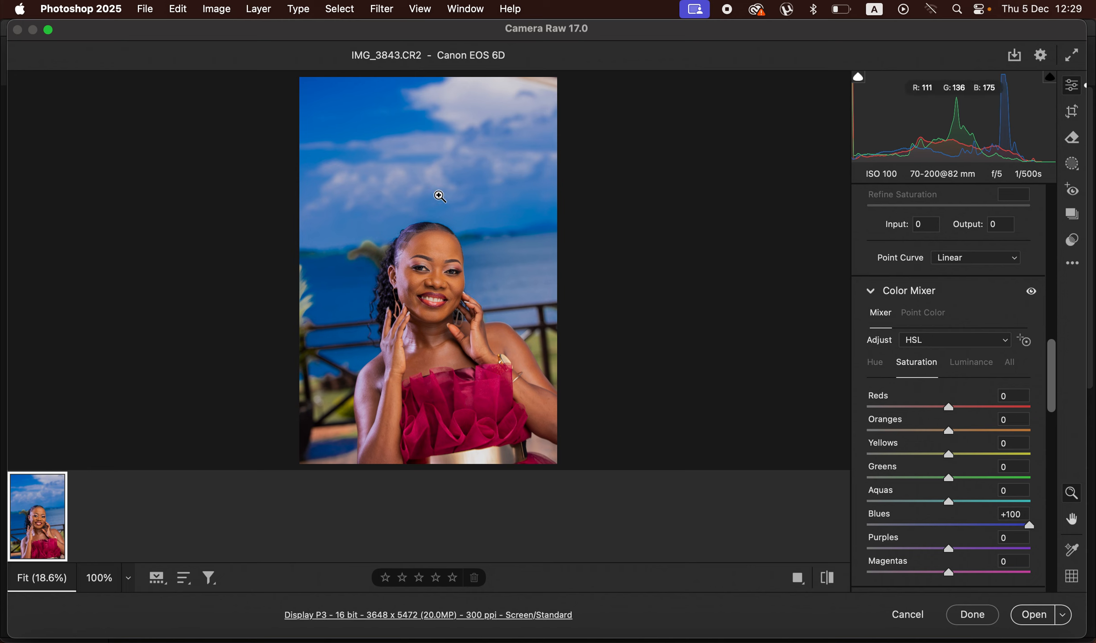
pyautogui.click(990, 525)
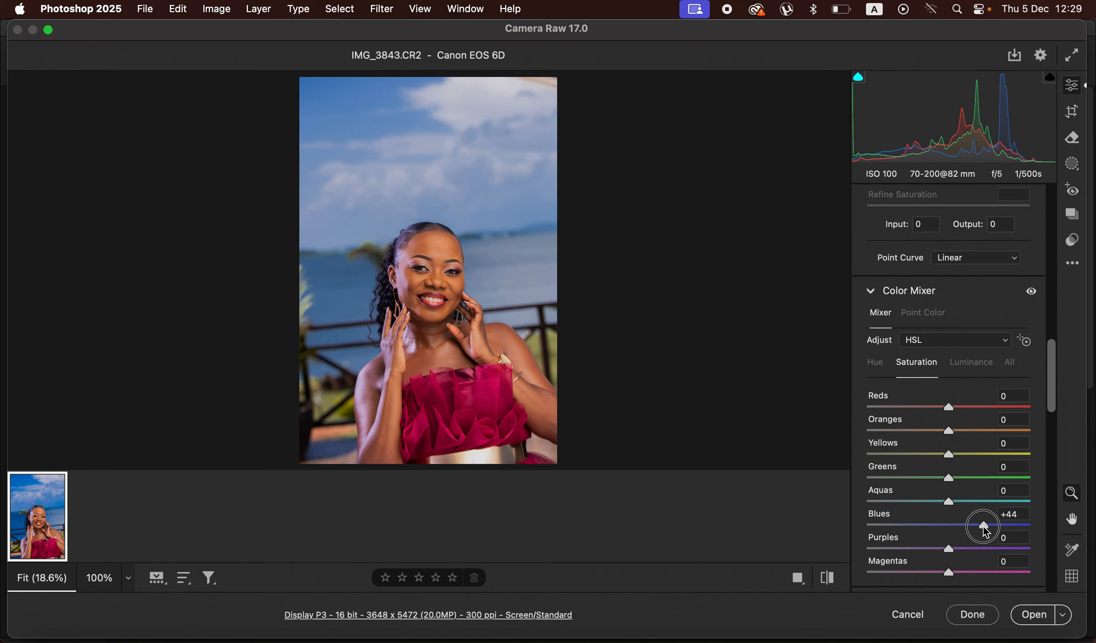
pyautogui.moveTo(990, 525); pyautogui.dragTo(994, 527)
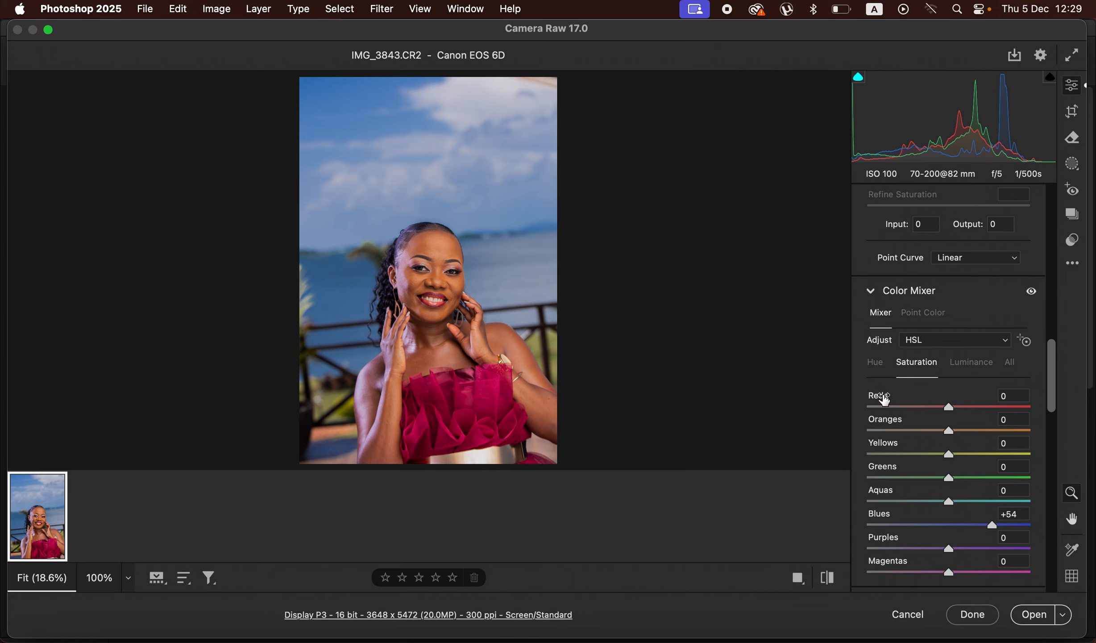
# Step: Set the Color Mixer hue to +5 for Reds, -5 for Oranges and +55 for Magentas
pyautogui.click(875, 365)
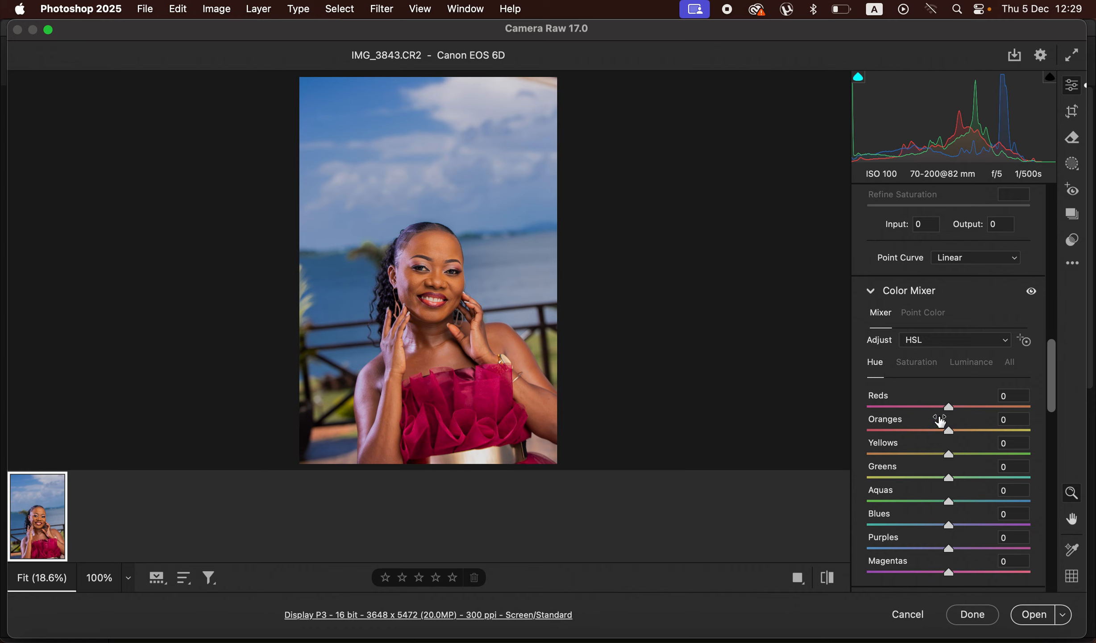
pyautogui.moveTo(948, 409); pyautogui.dragTo(947, 435)
pyautogui.moveTo(1049, 400); pyautogui.dragTo(1058, 444)
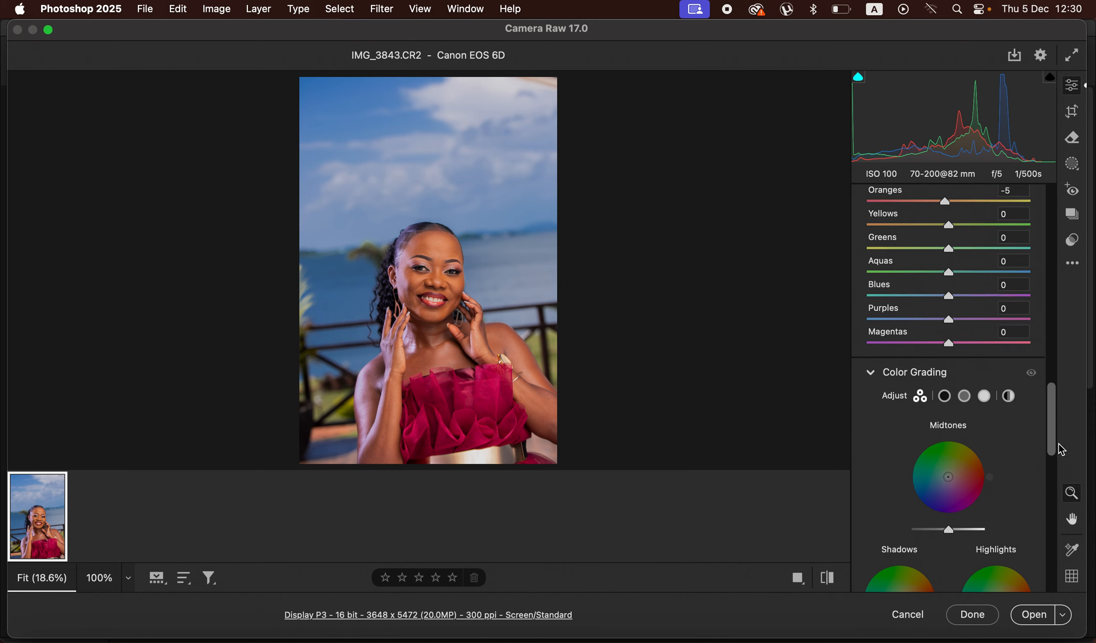
pyautogui.moveTo(950, 345); pyautogui.dragTo(997, 351)
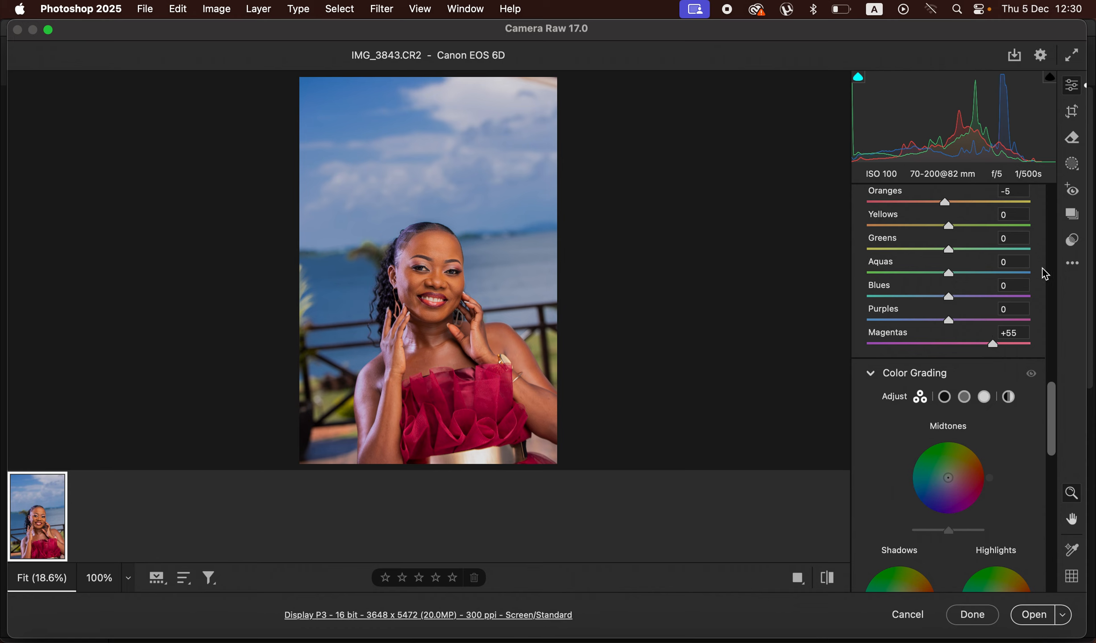
# Step: Lower the Magentas luminance to -4 in the Color Mixer
pyautogui.moveTo(1052, 430); pyautogui.dragTo(1025, 428)
pyautogui.click(972, 322)
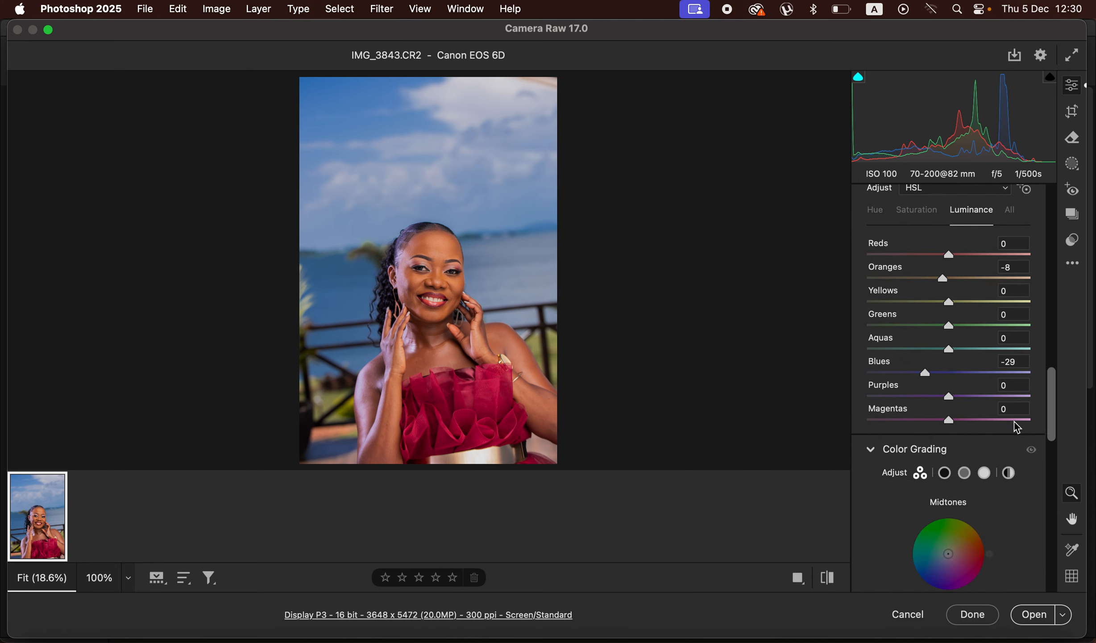
pyautogui.moveTo(948, 420)
pyautogui.mouseDown()
pyautogui.moveTo(917, 420)
pyautogui.moveTo(960, 418)
pyautogui.moveTo(900, 422)
pyautogui.moveTo(949, 421)
pyautogui.moveTo(940, 426)
pyautogui.mouseUp()
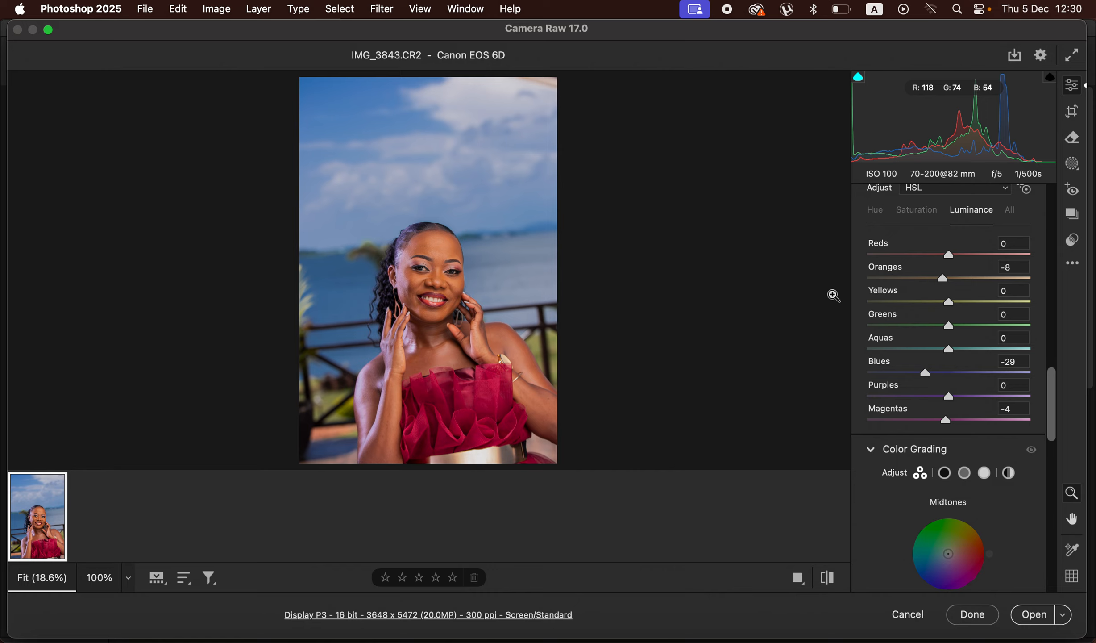
# Step: Set Blacks to -15 and compare the photo before and after the adjustments
pyautogui.moveTo(1054, 391); pyautogui.dragTo(1052, 227)
pyautogui.moveTo(945, 311); pyautogui.dragTo(936, 311)
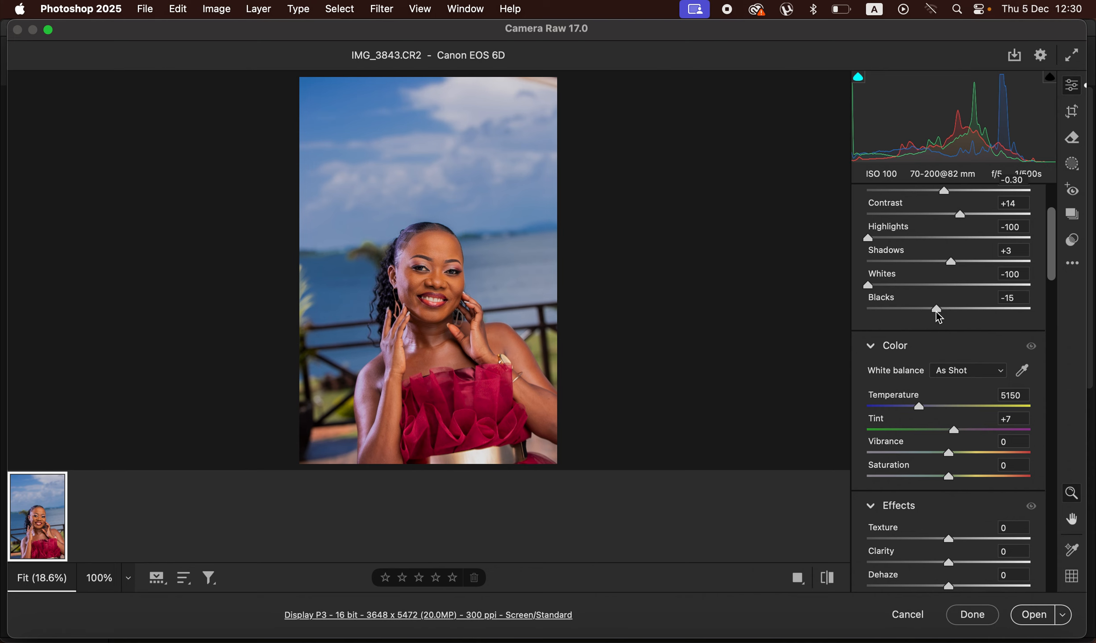
pyautogui.click(829, 580)
pyautogui.click(829, 580)
pyautogui.click(829, 580)
pyautogui.click(829, 580)
# Step: Set the Blues hue to -8 in the Color Mixer and open the raw photo as a normal image in Photoshop
pyautogui.moveTo(1050, 271); pyautogui.dragTo(1063, 411)
pyautogui.click(874, 344)
pyautogui.moveTo(949, 508); pyautogui.dragTo(944, 511)
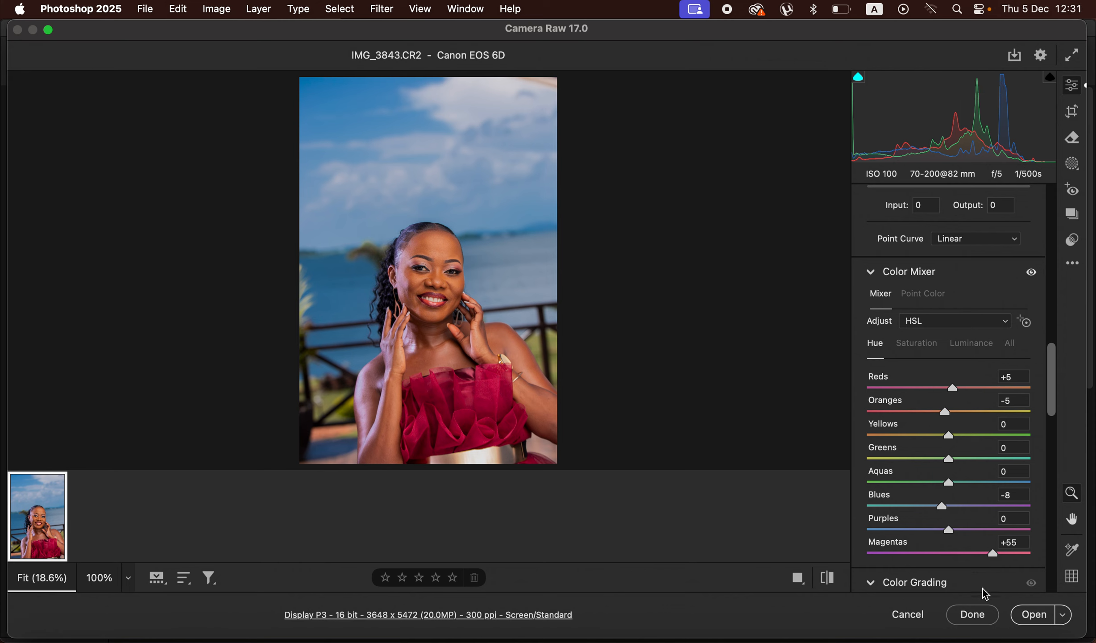
pyautogui.click(1034, 620)
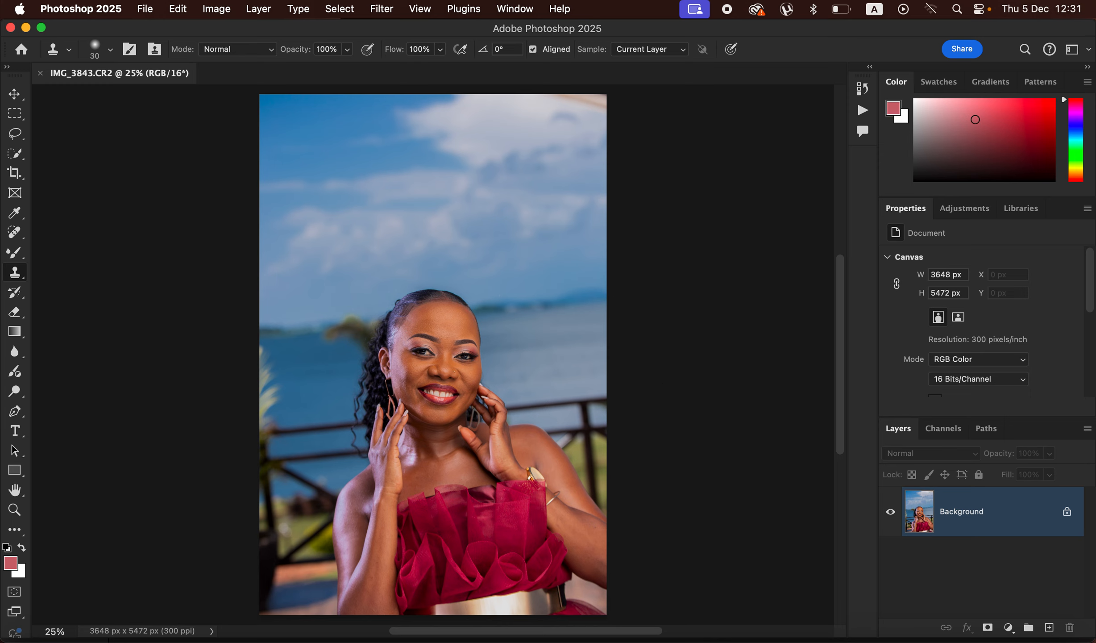
# Step: Start a crop at the 4:5 (8:10) ratio and shift the photo upward within the frame to include more of the dress
pyautogui.click(15, 176)
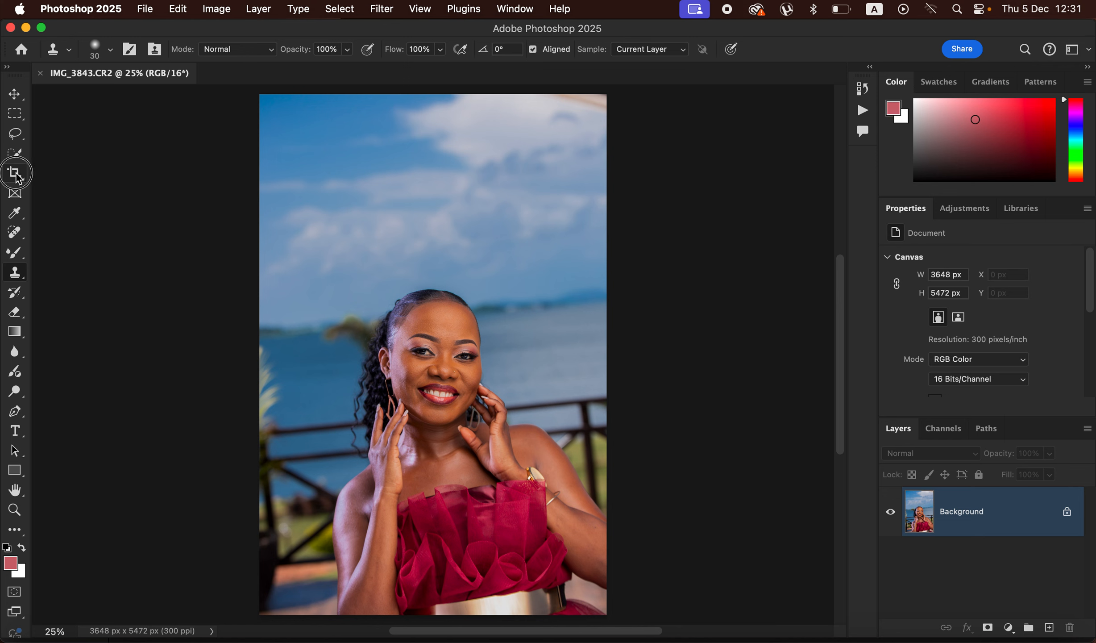
pyautogui.click(466, 347)
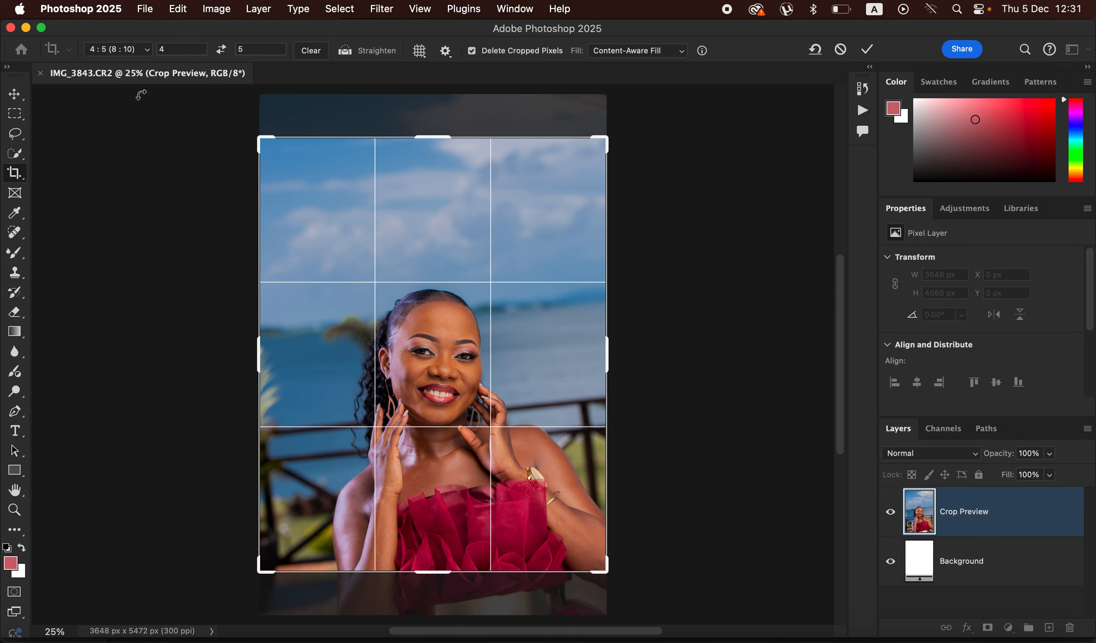
pyautogui.click(134, 50)
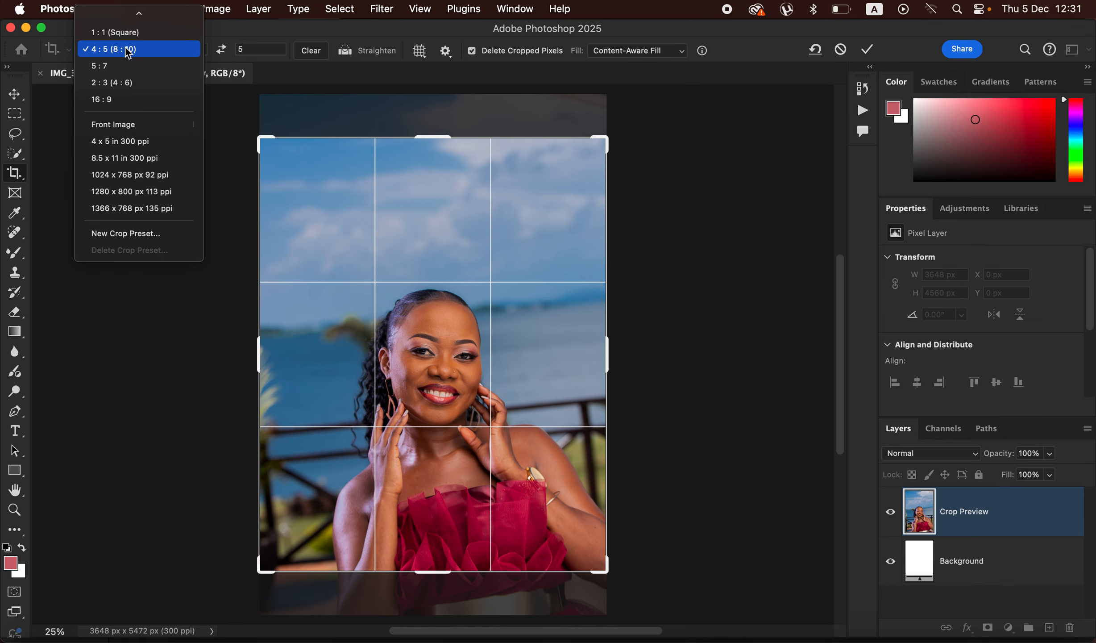
pyautogui.click(451, 224)
pyautogui.click(455, 249)
pyautogui.moveTo(455, 260); pyautogui.dragTo(452, 217)
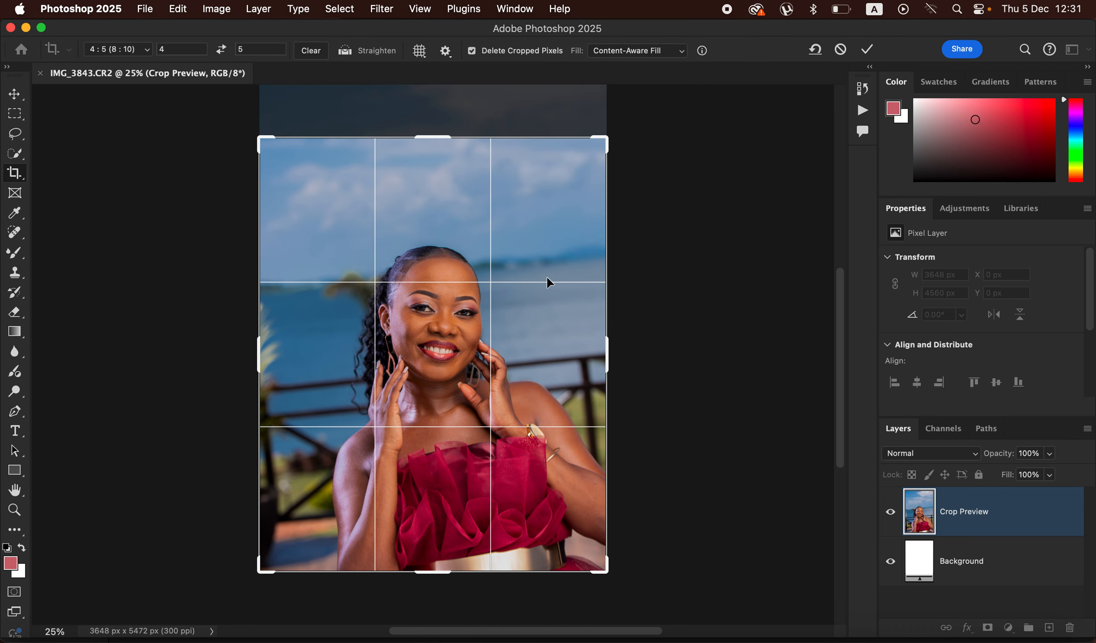
# Step: Rotate the photo clockwise to level the railing, shrink the frame to exclude empty corners, and apply the crop at about 3238 x 4048 px
pyautogui.moveTo(655, 472); pyautogui.dragTo(653, 512)
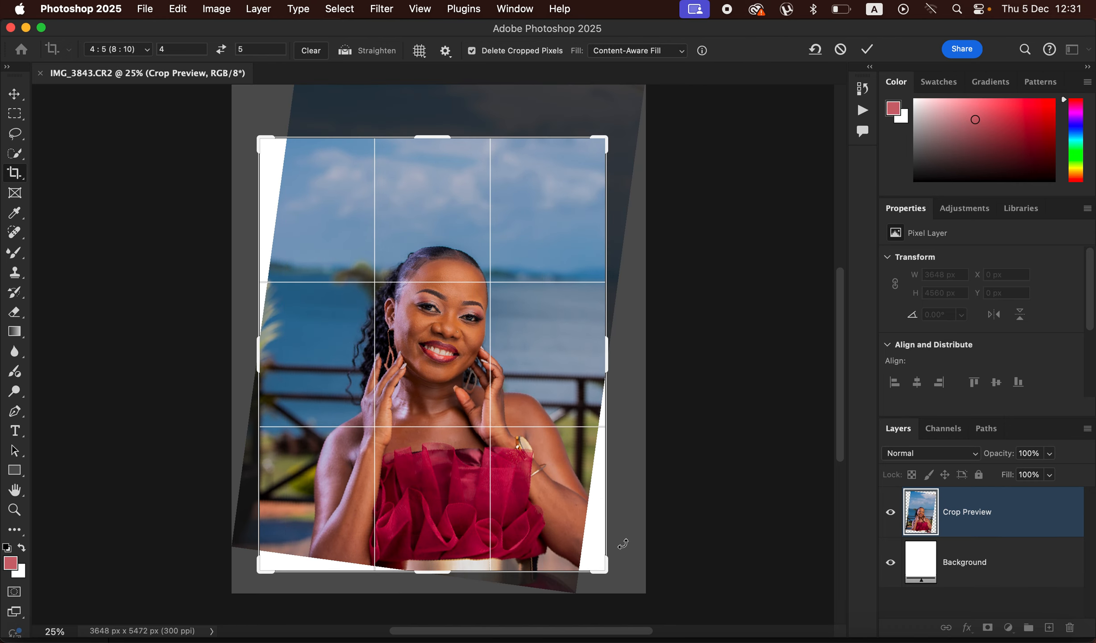
pyautogui.moveTo(606, 569); pyautogui.dragTo(588, 563)
pyautogui.moveTo(269, 154); pyautogui.dragTo(278, 164)
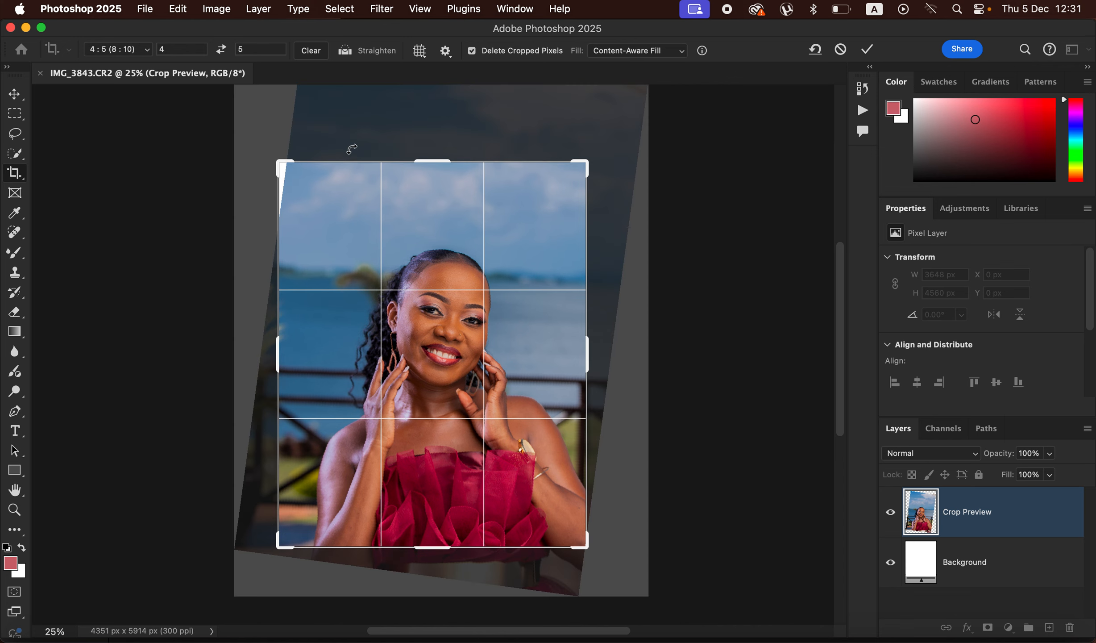
pyautogui.moveTo(614, 207); pyautogui.dragTo(614, 196)
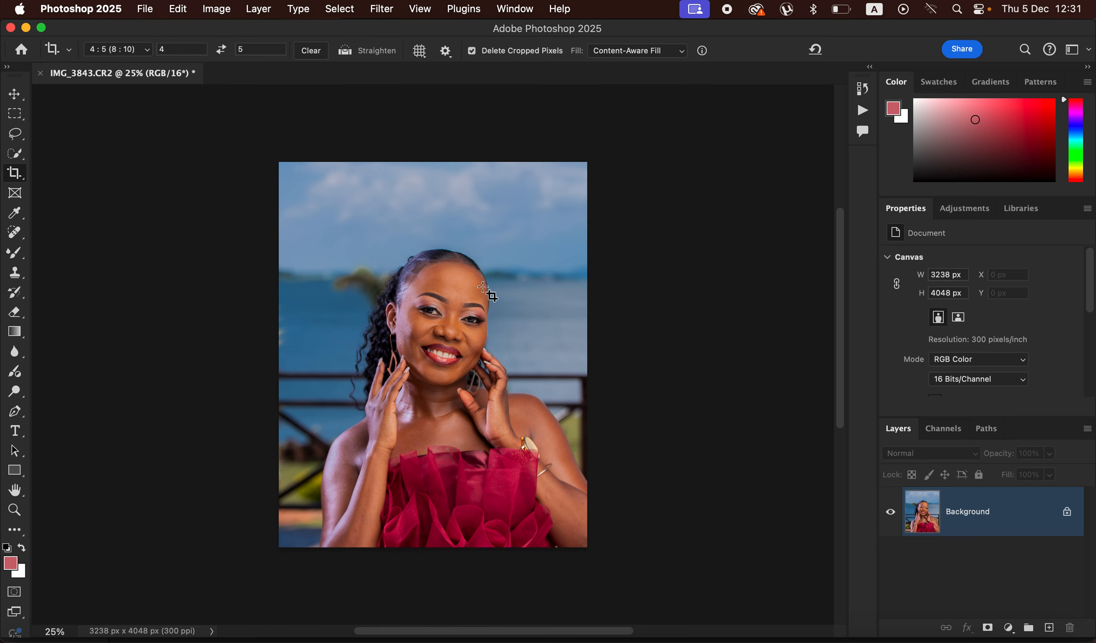
# Step: Activate the Lasso tool and duplicate the Background layer twice
pyautogui.click(22, 134)
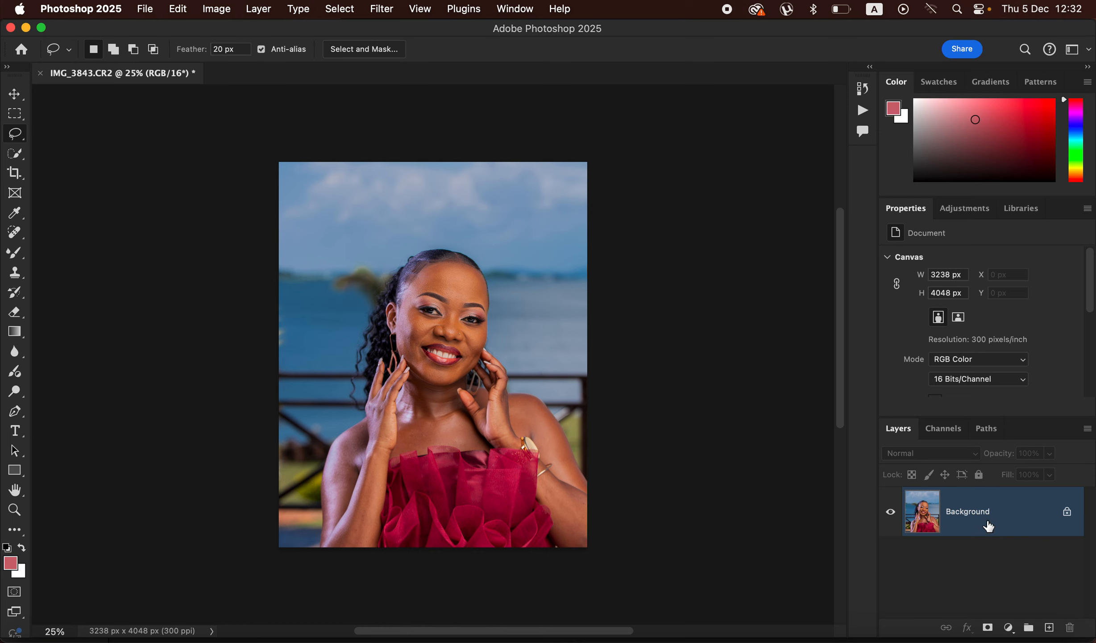
pyautogui.press('super+j')
pyautogui.press('super+j')
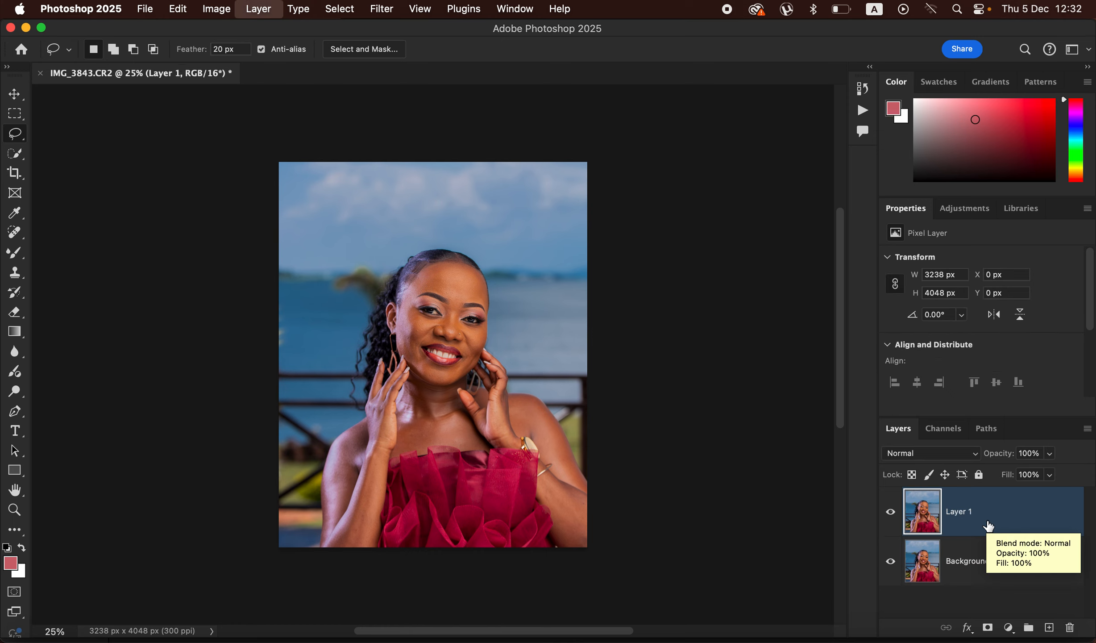
# Step: Rename the lower duplicate layer LOW and the upper duplicate layer HIGH
pyautogui.doubleClick(964, 568)
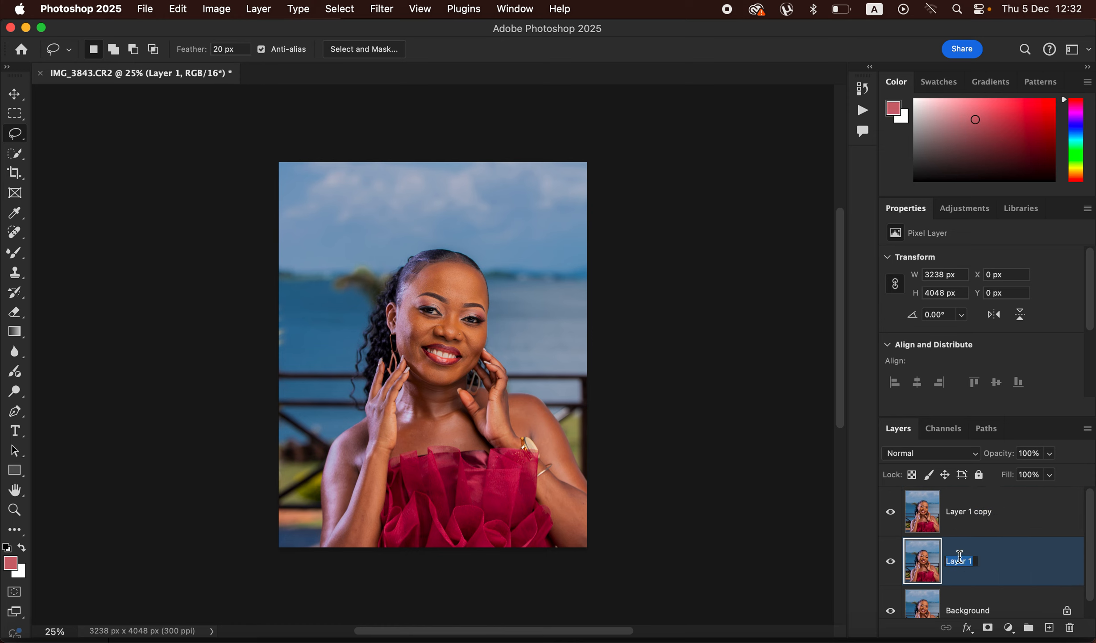
pyautogui.write('LOW')
pyautogui.click(963, 516)
pyautogui.doubleClick(964, 514)
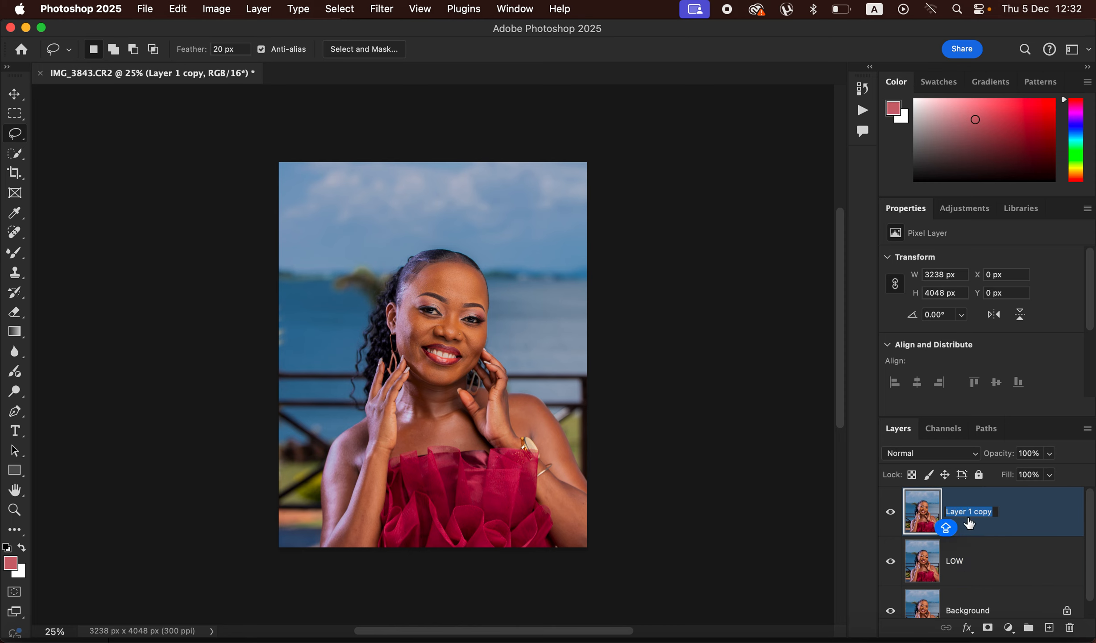
pyautogui.write('HIGH')
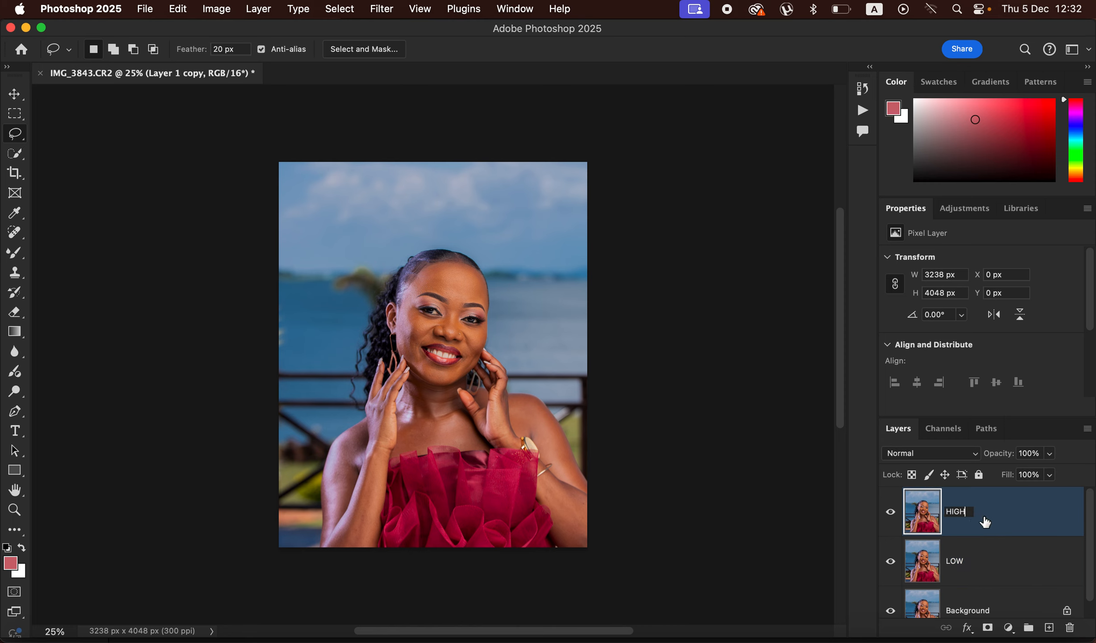
# Step: Hide the newly named HIGH layer and select the LOW layer
pyautogui.press('Return')
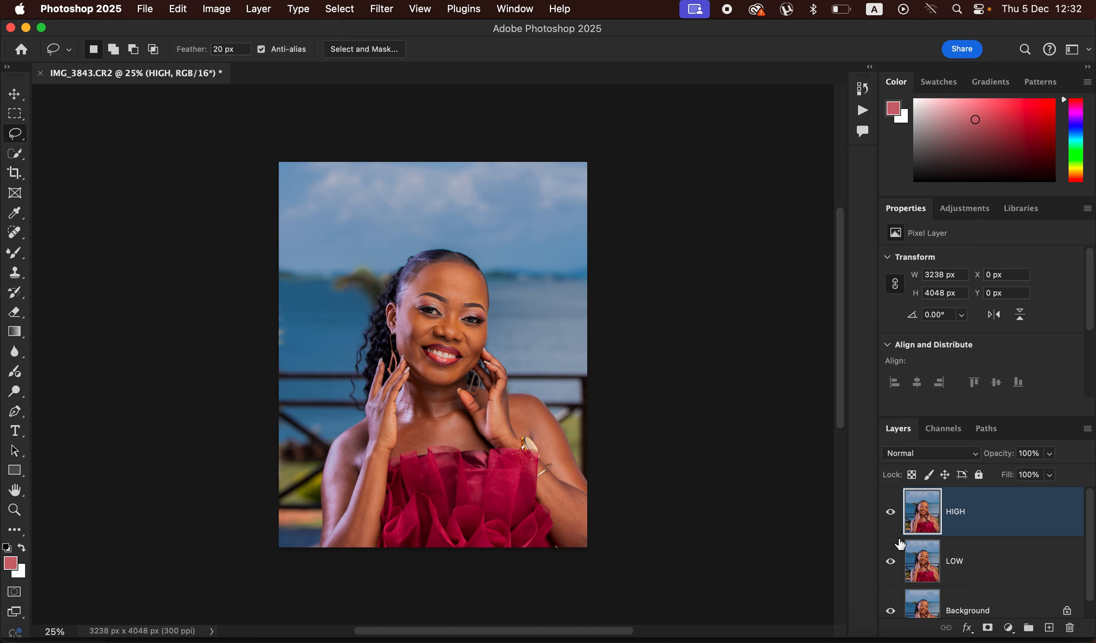
pyautogui.click(889, 513)
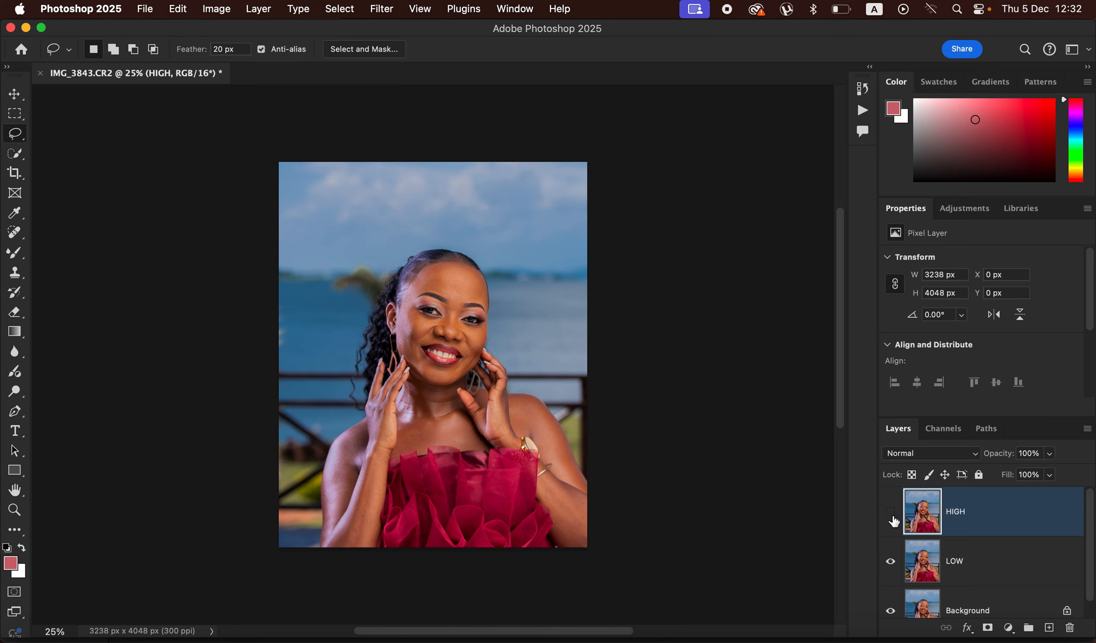
pyautogui.click(984, 567)
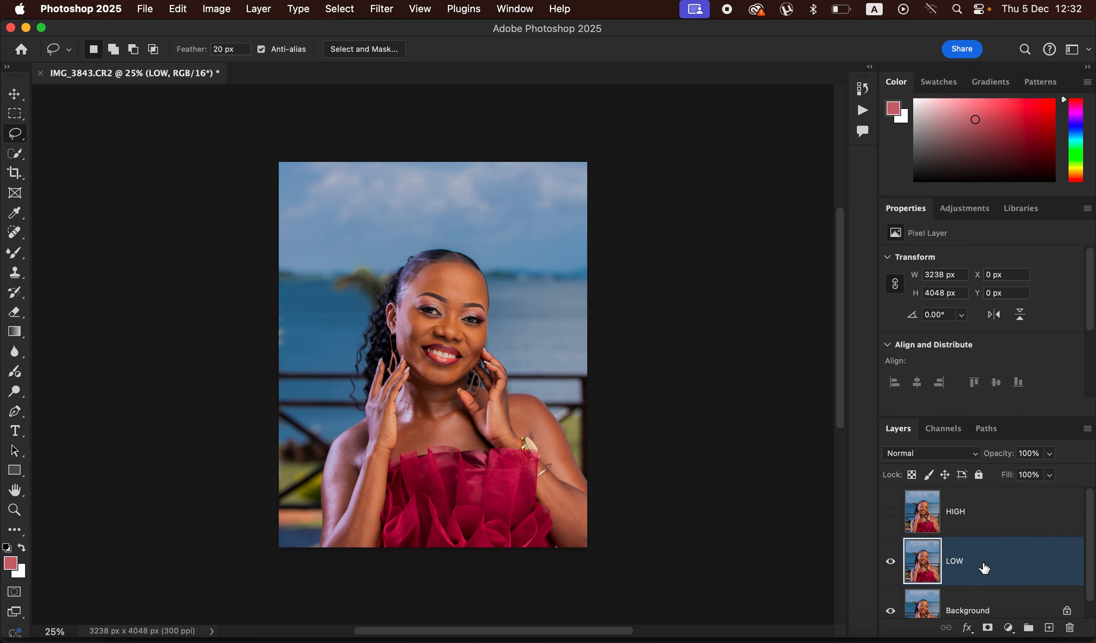
# Step: Try a Gaussian Blur on the LOW layer, using the face as the preview area
pyautogui.click(381, 7)
pyautogui.click(389, 52)
pyautogui.click(383, 8)
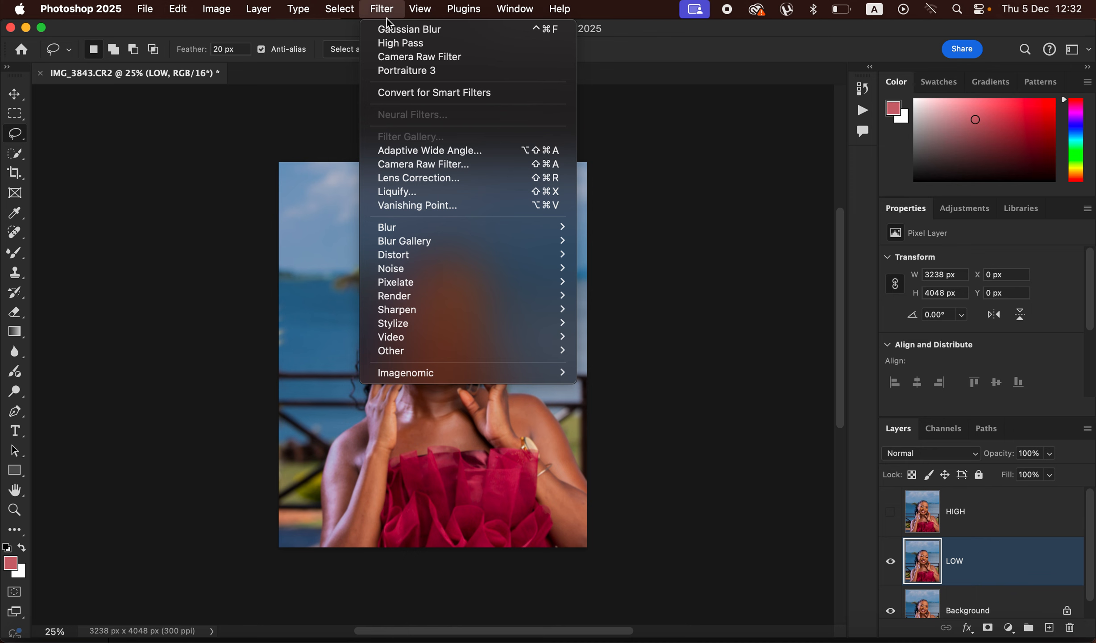
pyautogui.moveTo(479, 229)
pyautogui.click(656, 284)
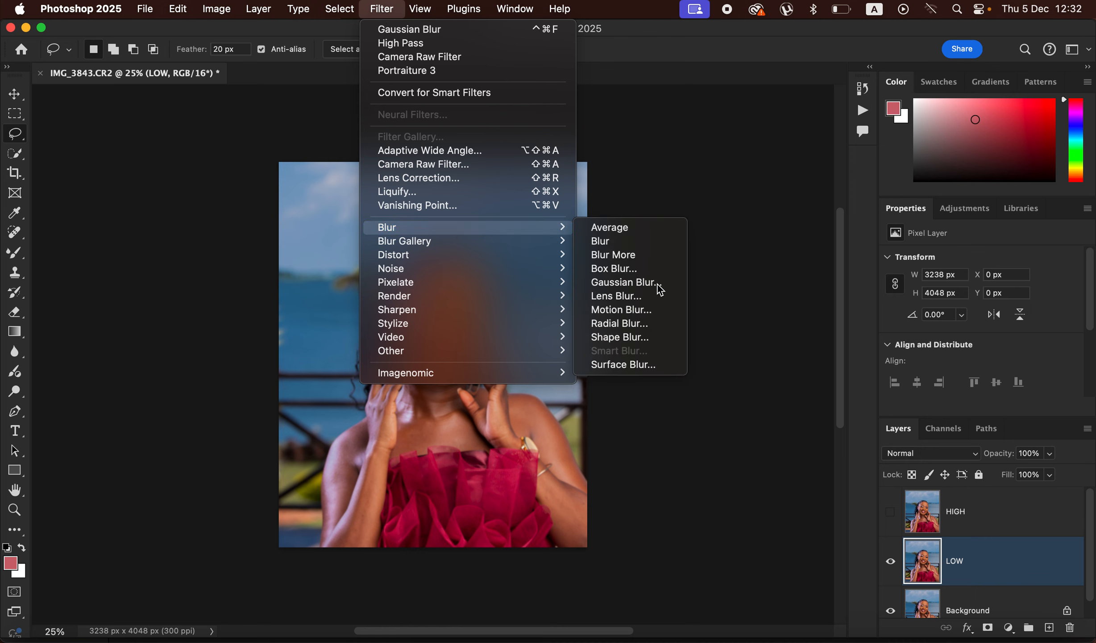
pyautogui.moveTo(692, 341); pyautogui.dragTo(658, 339)
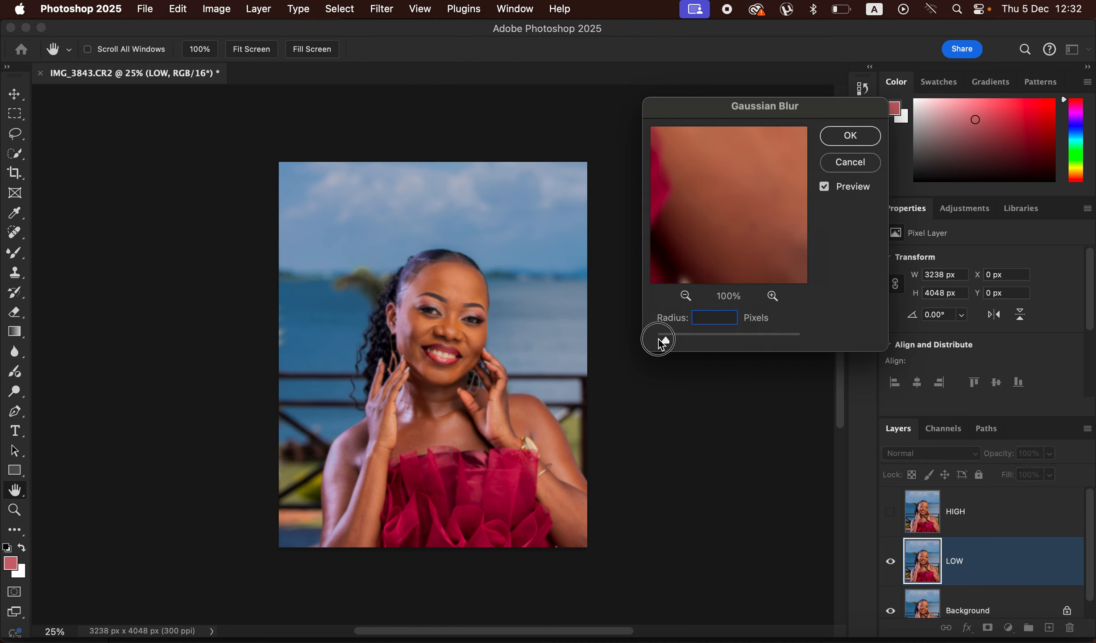
pyautogui.click(454, 313)
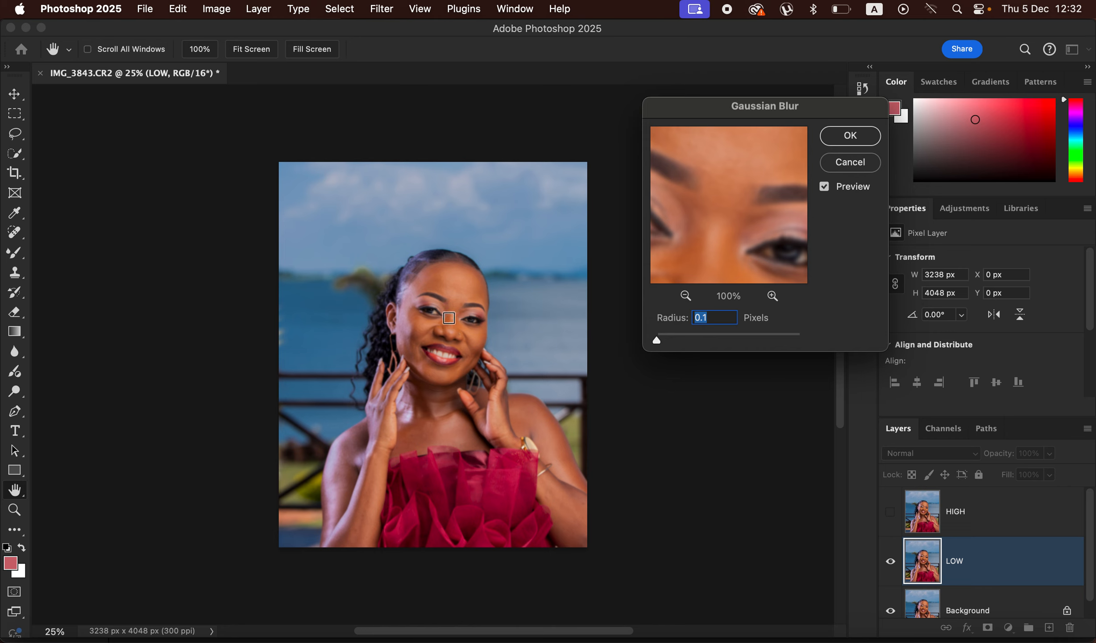
pyautogui.click(449, 318)
pyautogui.click(423, 327)
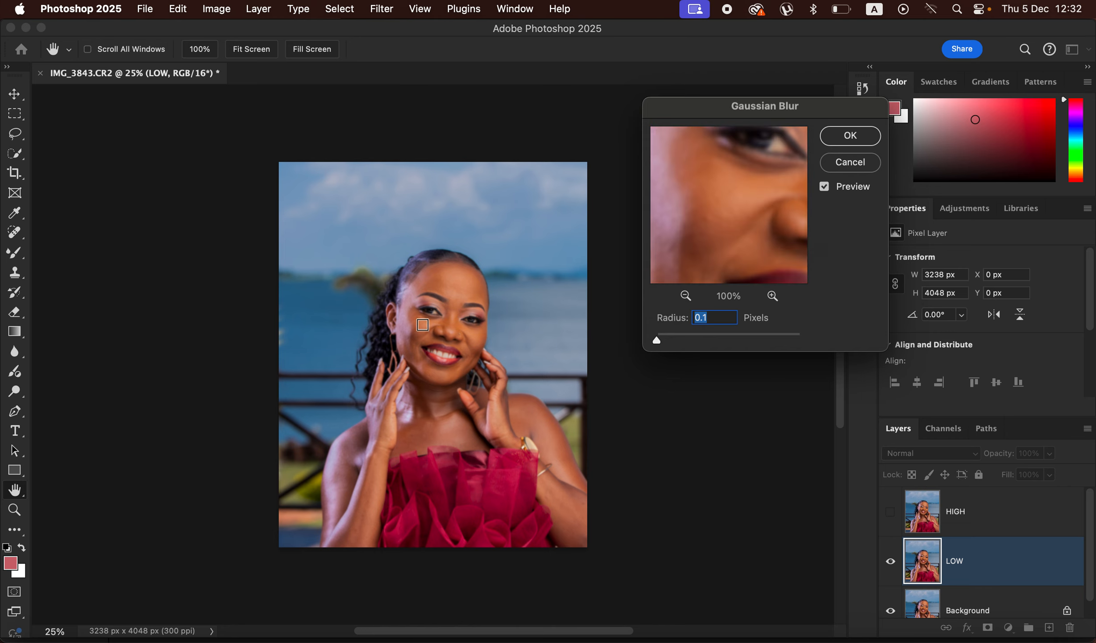
pyautogui.moveTo(665, 344); pyautogui.dragTo(684, 344)
pyautogui.click(851, 162)
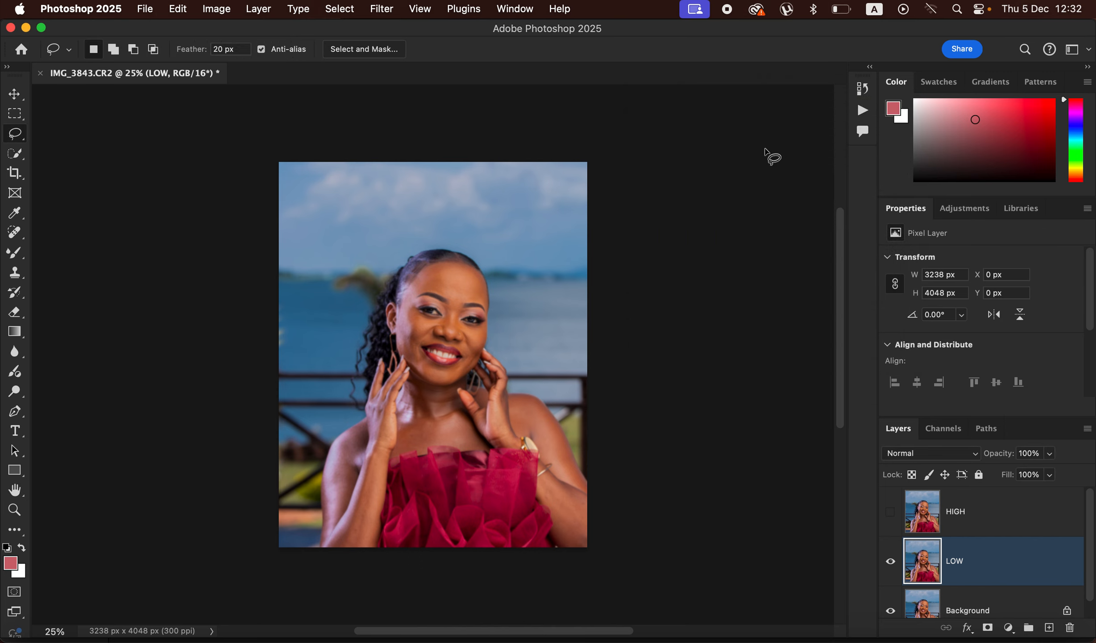
# Step: Use the history to undo the Gaussian Blur and the hiding of the HIGH layer
pyautogui.click(862, 92)
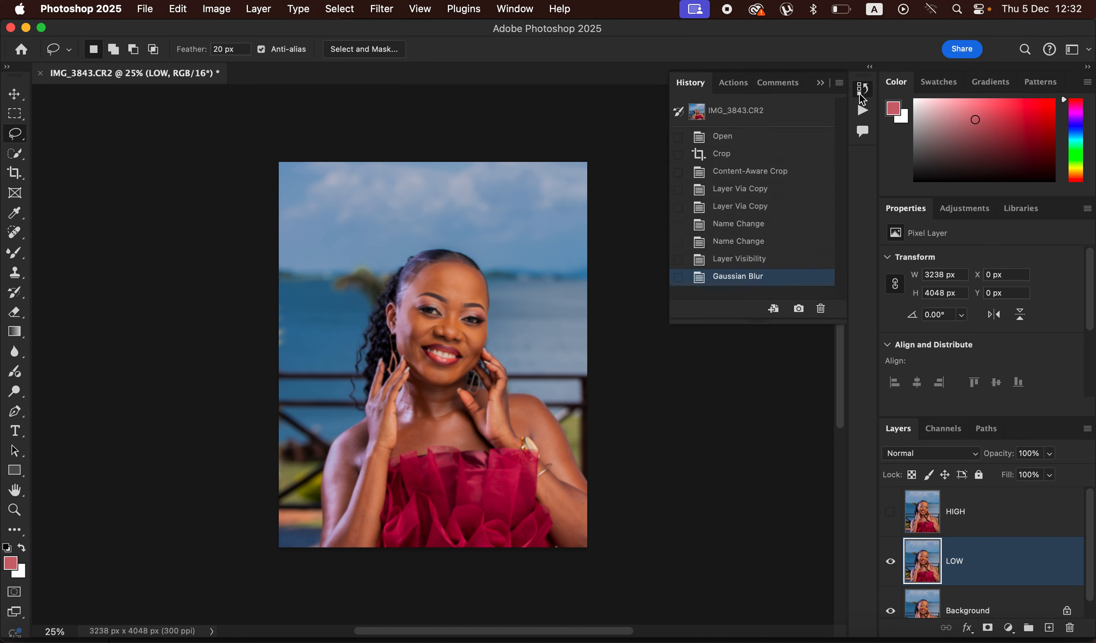
pyautogui.click(754, 261)
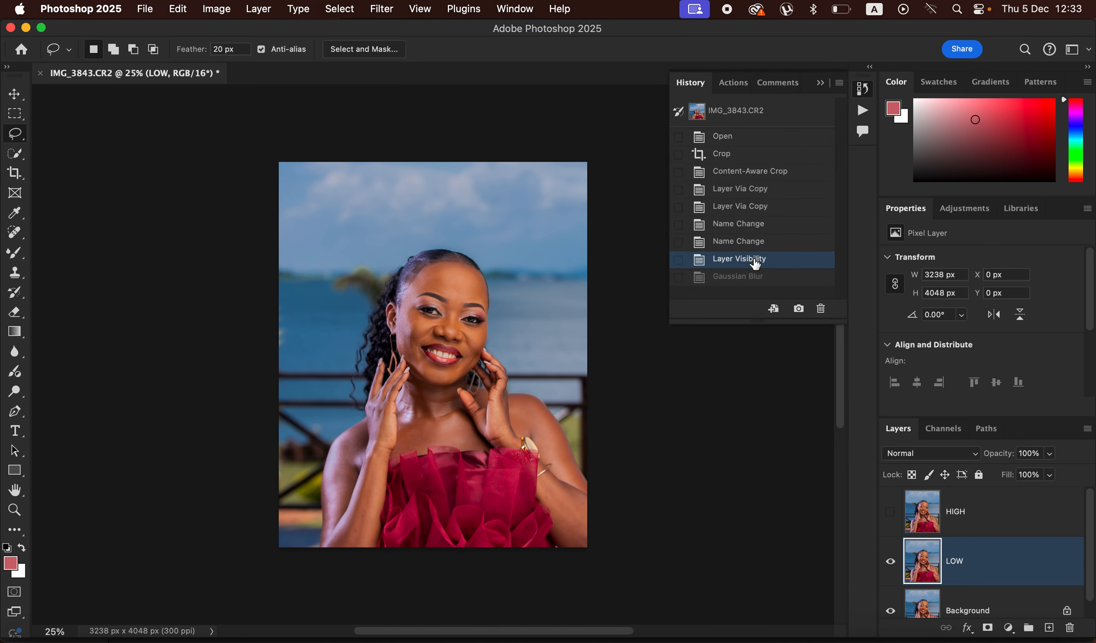
pyautogui.click(750, 241)
pyautogui.press('super+equal')
pyautogui.press('super+equal')
pyautogui.press('super+equal')
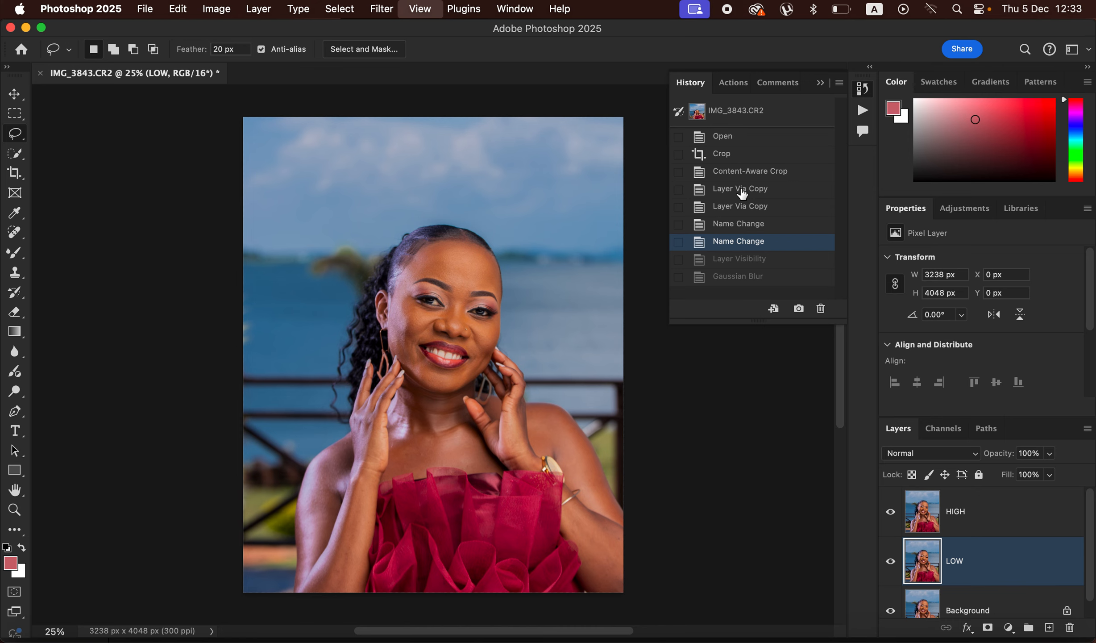
pyautogui.press('super+equal')
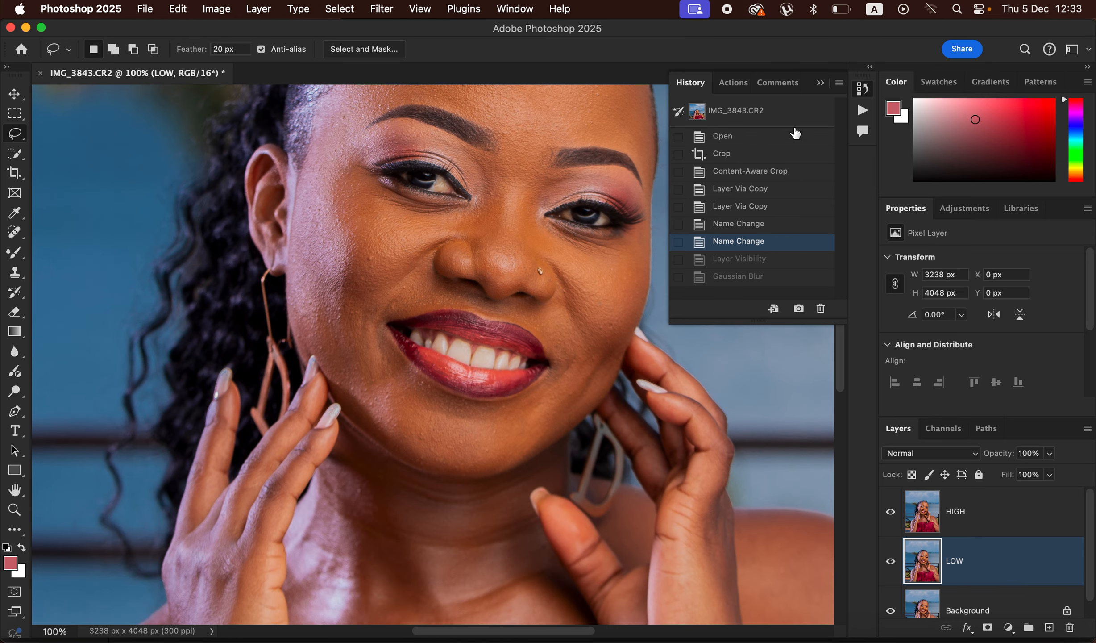
pyautogui.click(820, 83)
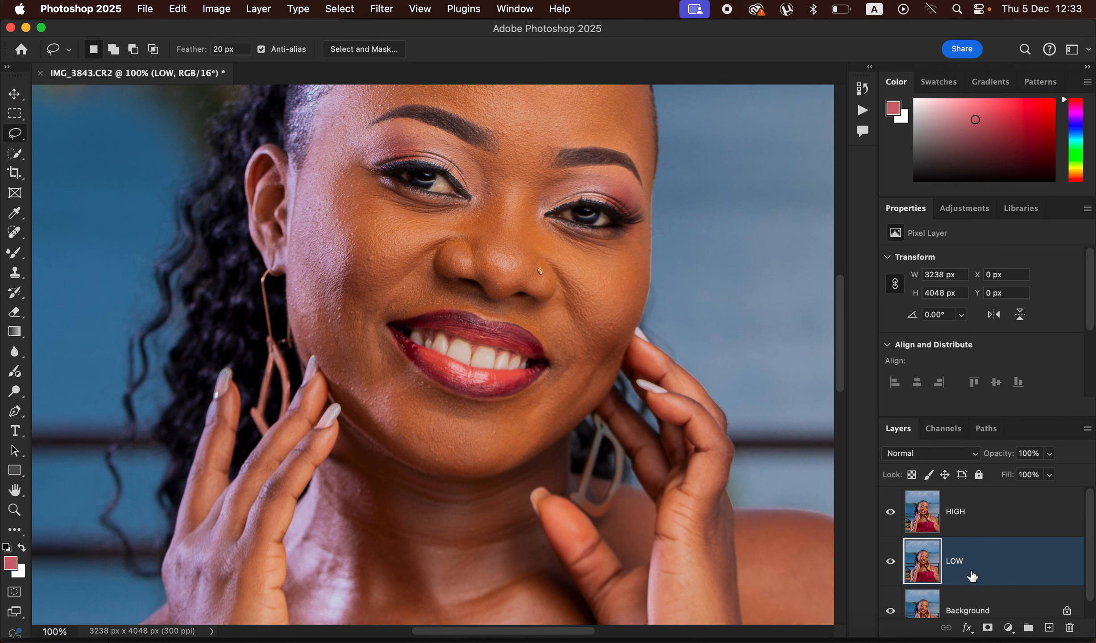
# Step: Hide the HIGH layer and apply a Gaussian Blur with a 6.0 pixel radius to the LOW layer
pyautogui.click(891, 511)
pyautogui.click(381, 9)
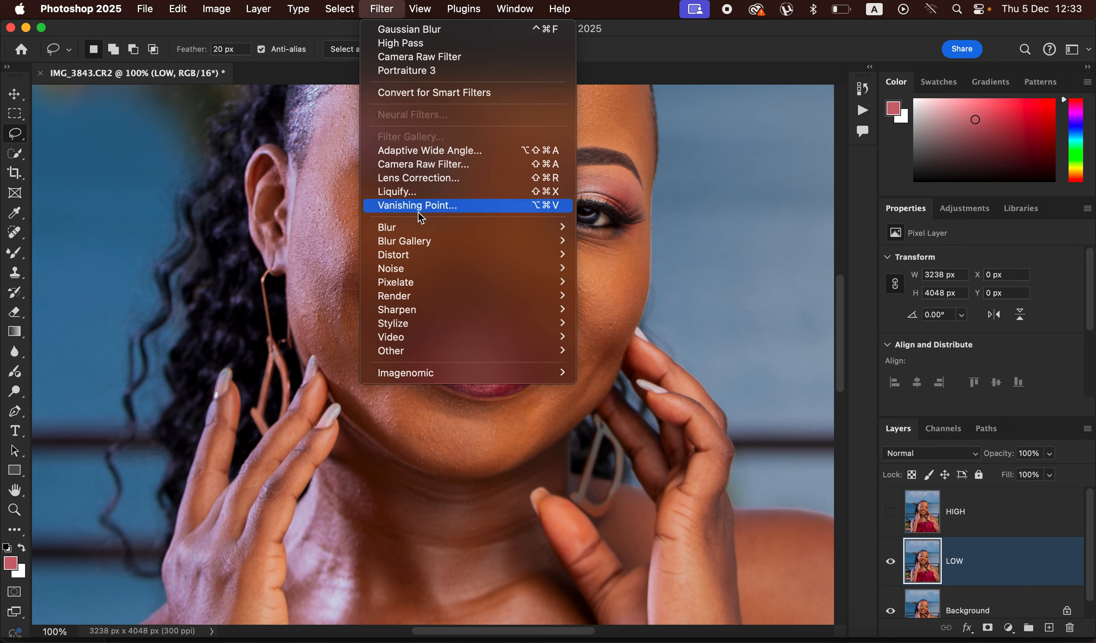
pyautogui.moveTo(422, 226)
pyautogui.click(641, 281)
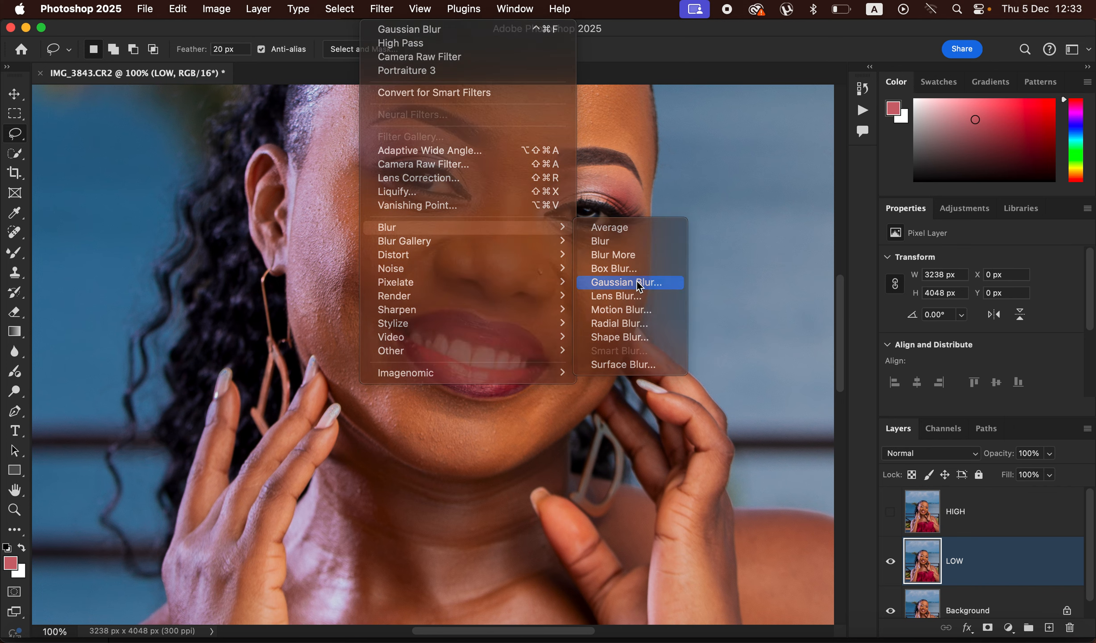
pyautogui.moveTo(696, 340); pyautogui.dragTo(585, 350)
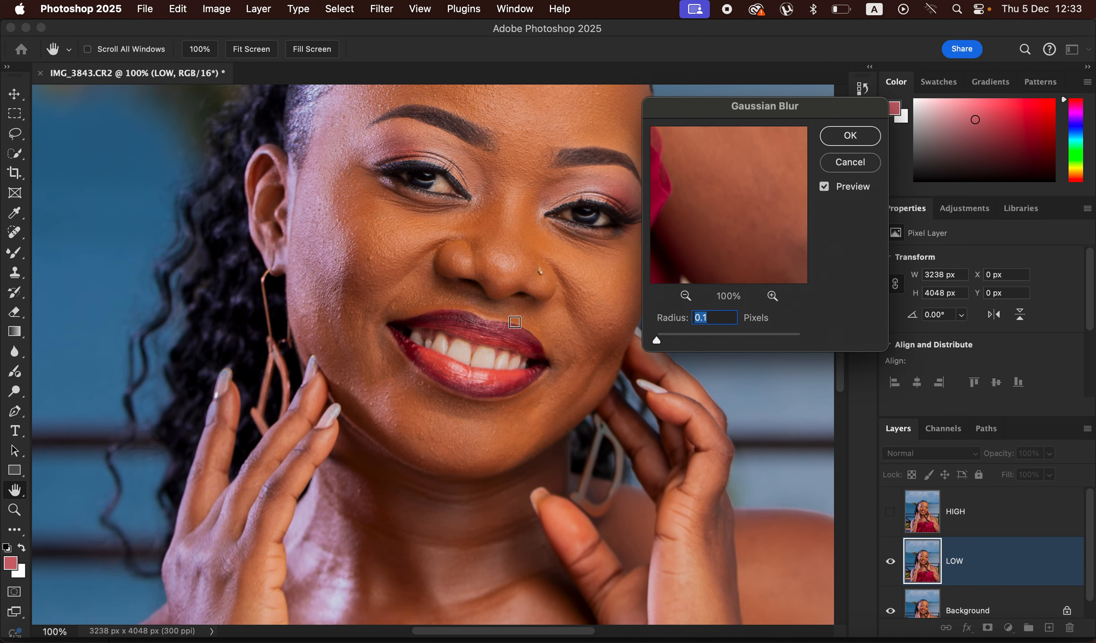
pyautogui.click(382, 240)
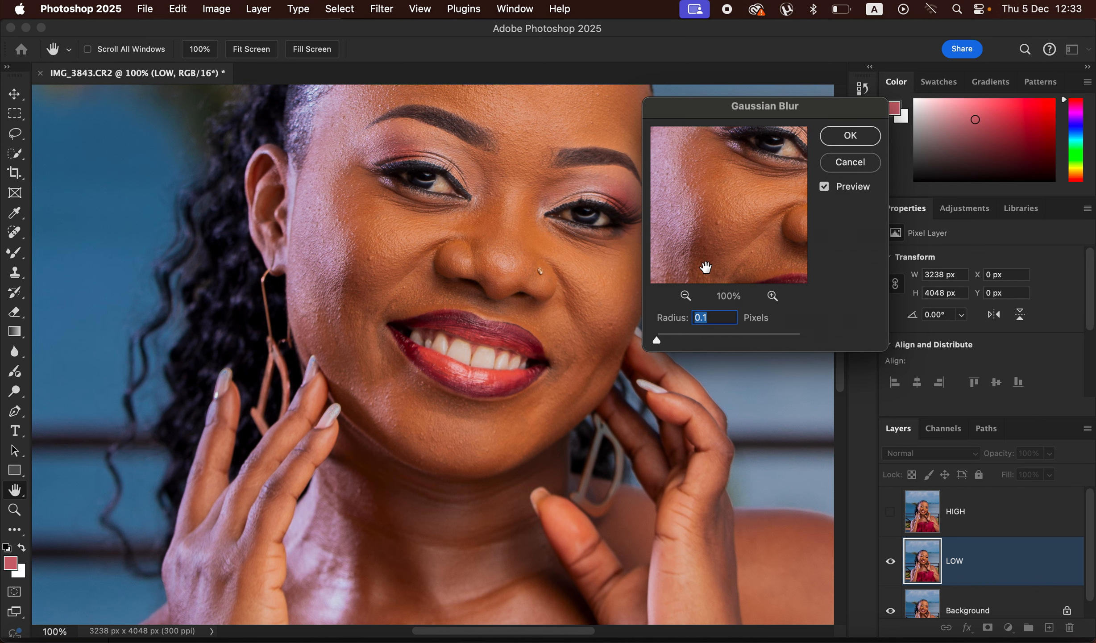
pyautogui.moveTo(658, 345); pyautogui.dragTo(699, 342)
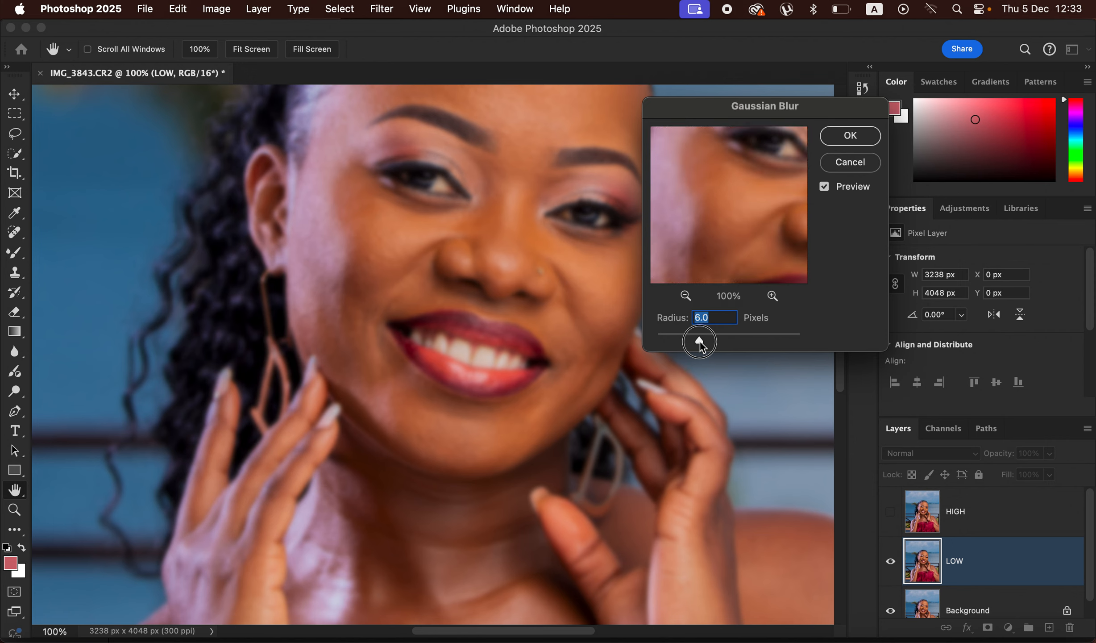
pyautogui.moveTo(699, 342); pyautogui.dragTo(700, 341)
pyautogui.click(859, 138)
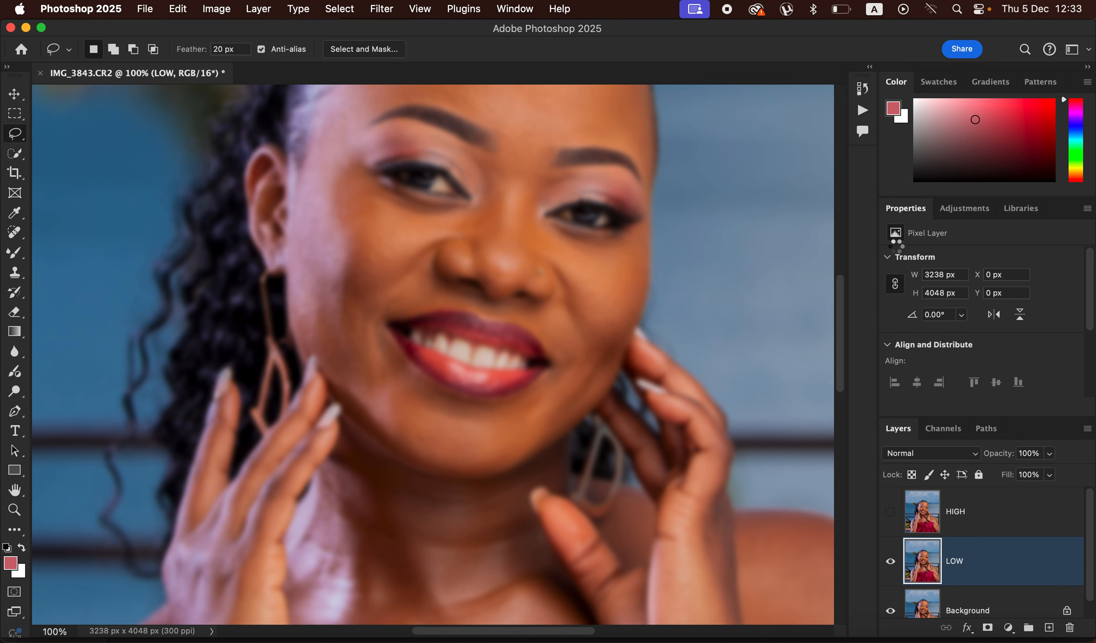
# Step: Show and select the HIGH layer, and configure Apply Image with LOW as the source layer, Add blending, scale 2, and Invert on
pyautogui.click(989, 525)
pyautogui.click(891, 511)
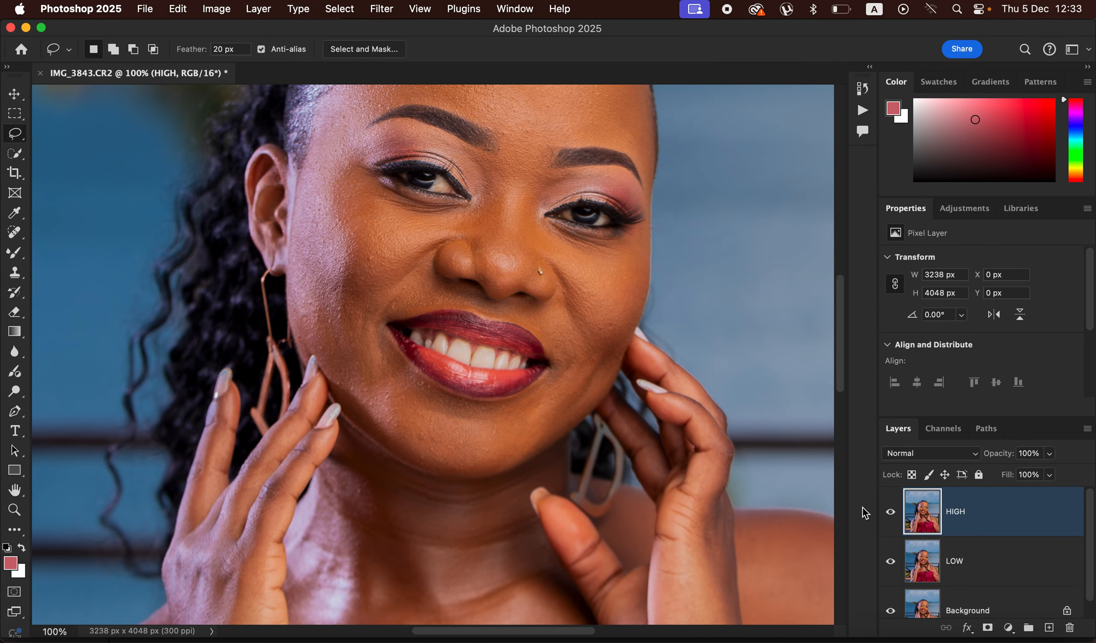
pyautogui.click(215, 9)
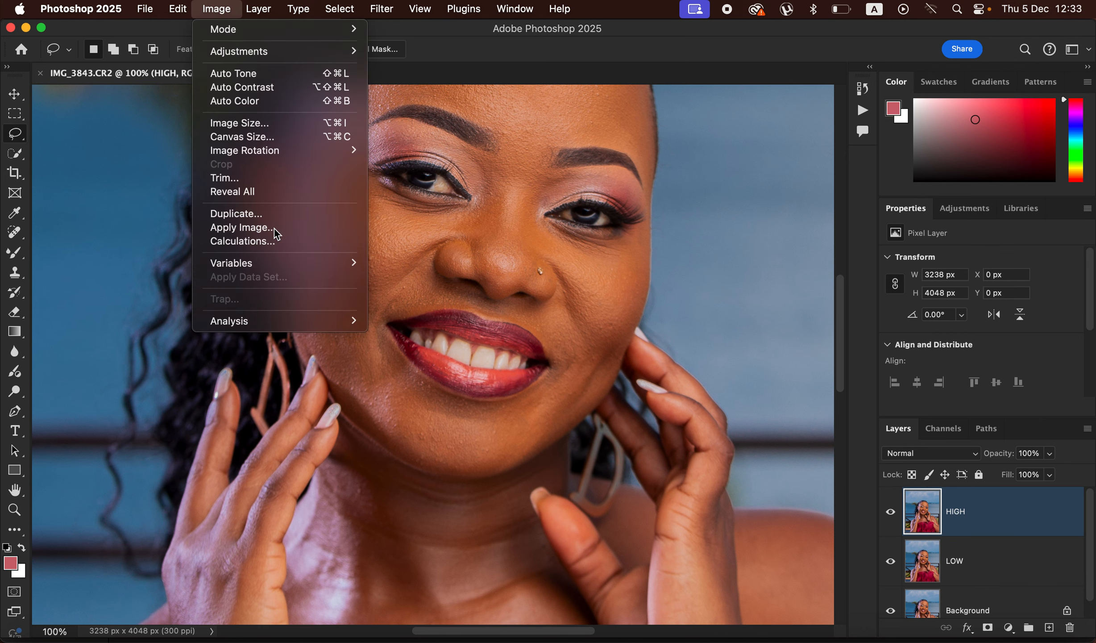
pyautogui.click(241, 228)
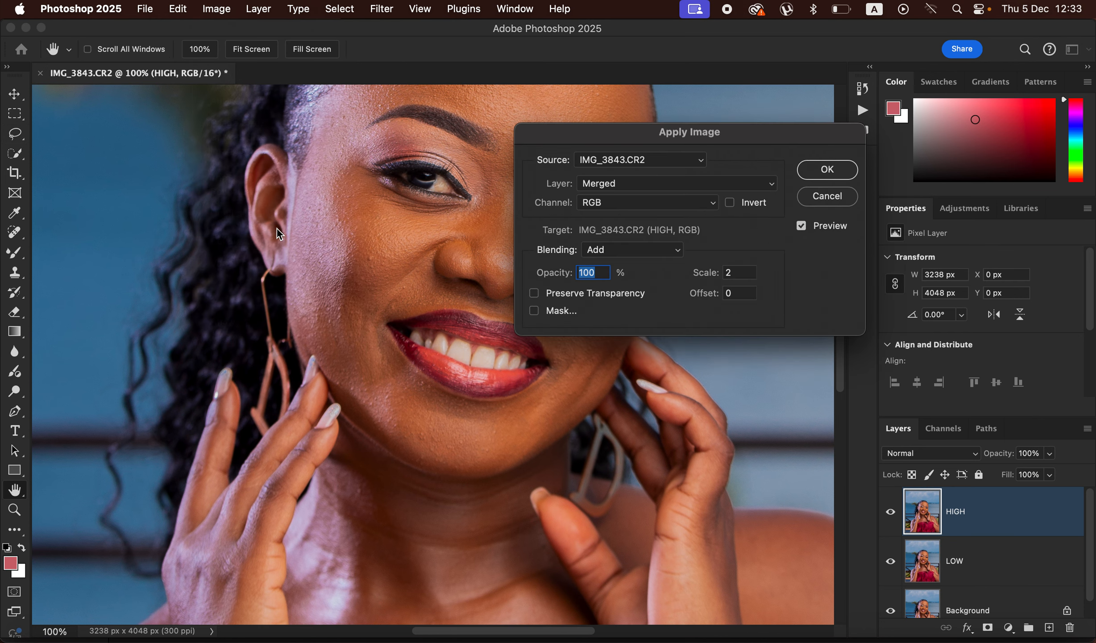
pyautogui.click(633, 183)
pyautogui.click(638, 223)
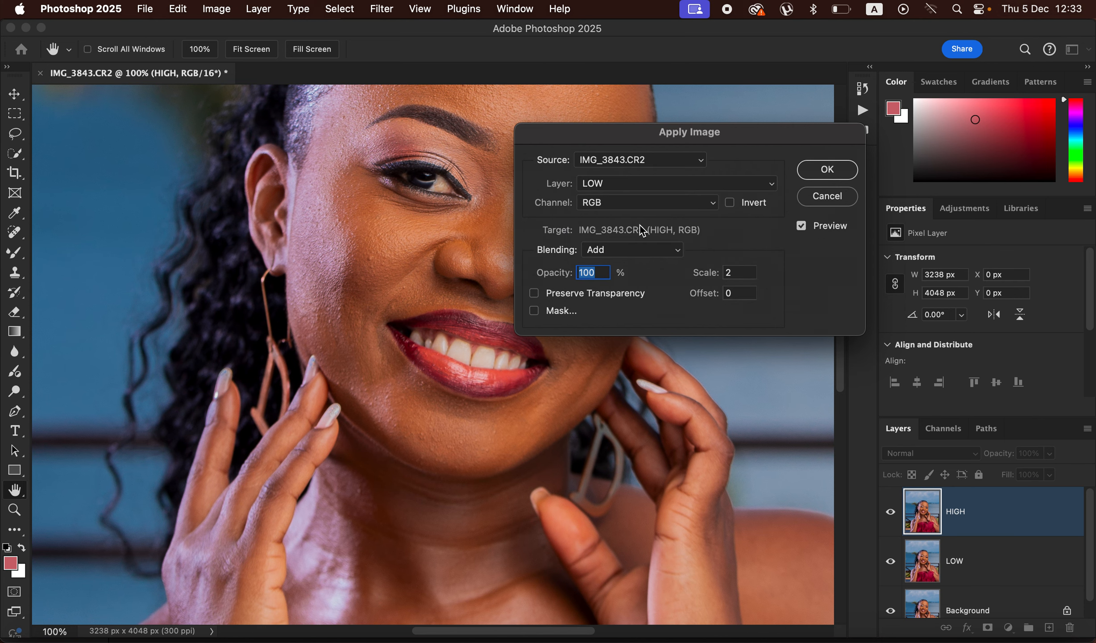
pyautogui.click(652, 258)
pyautogui.click(651, 255)
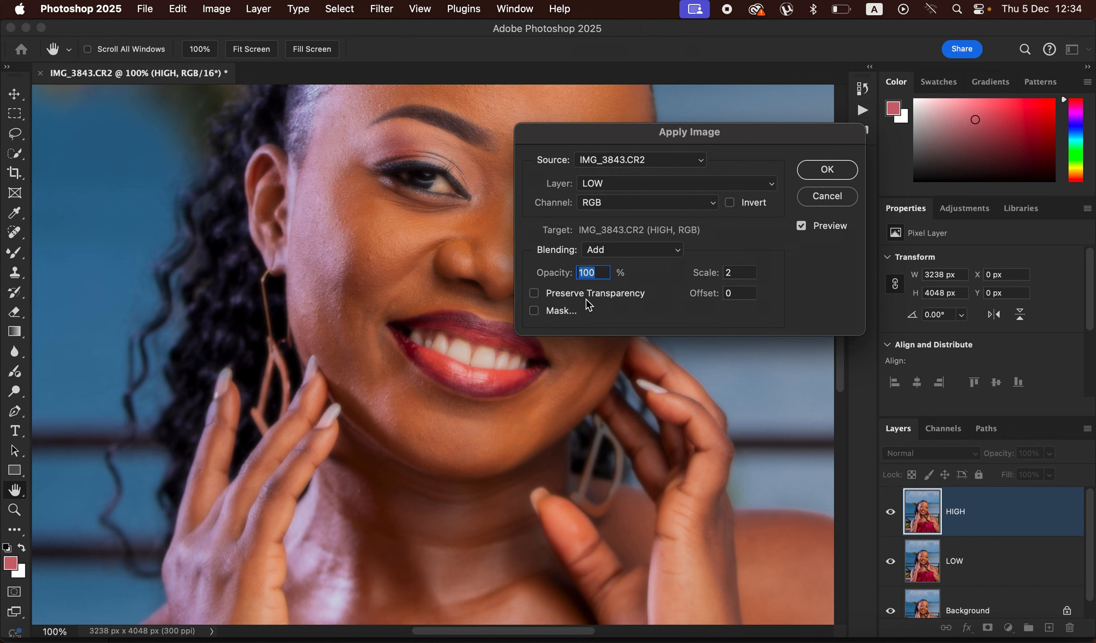
pyautogui.click(730, 203)
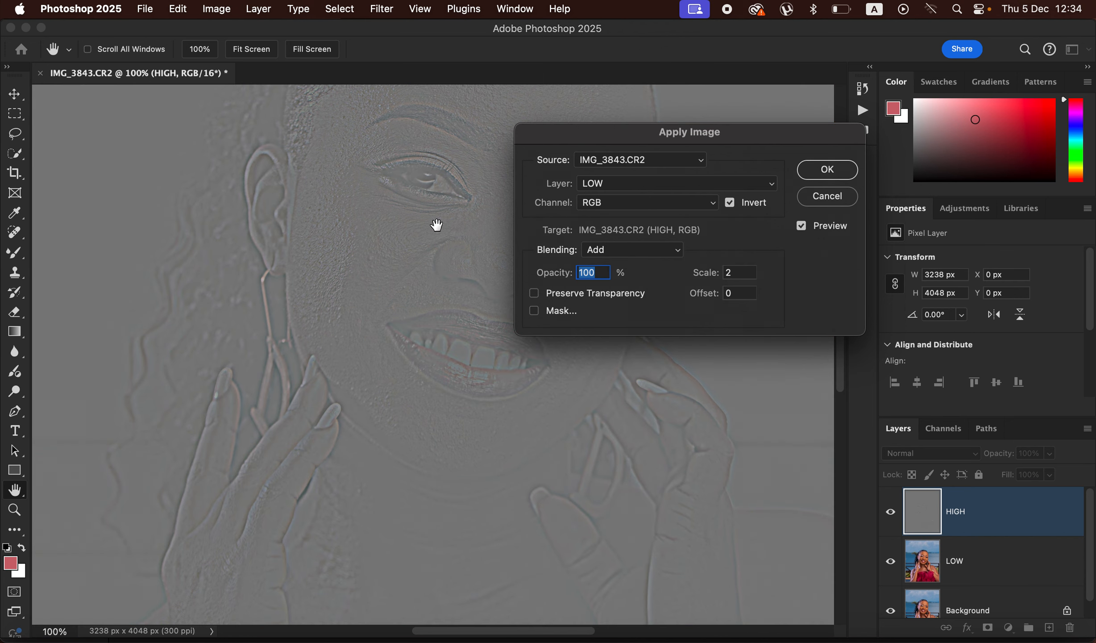
# Step: Try Subtract blending with scale 2, offset 128, and Invert off in Apply Image
pyautogui.click(635, 251)
pyautogui.click(633, 259)
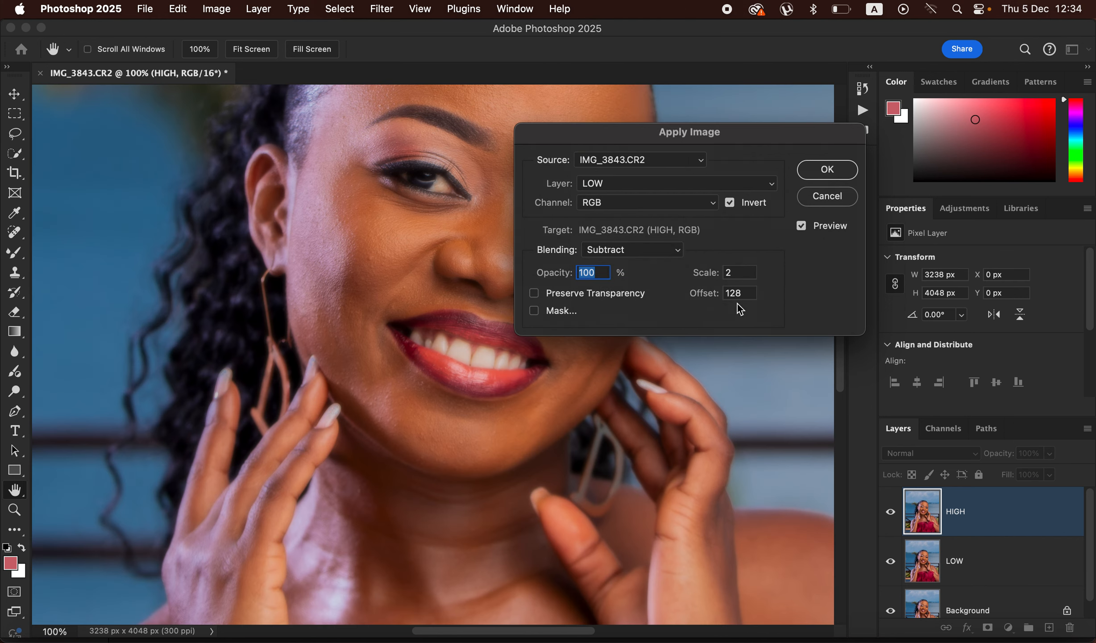
pyautogui.click(730, 203)
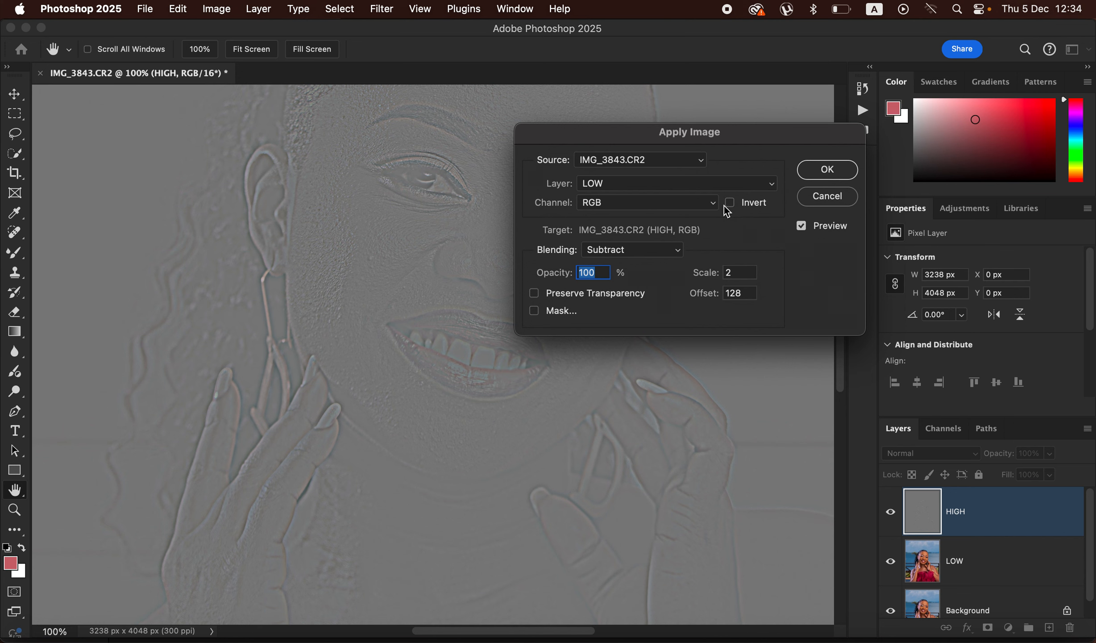
# Step: Apply LOW to HIGH using inverted Add blending with scale 2 and offset 0, and set HIGH's blend mode to Linear Light
pyautogui.click(664, 251)
pyautogui.click(653, 230)
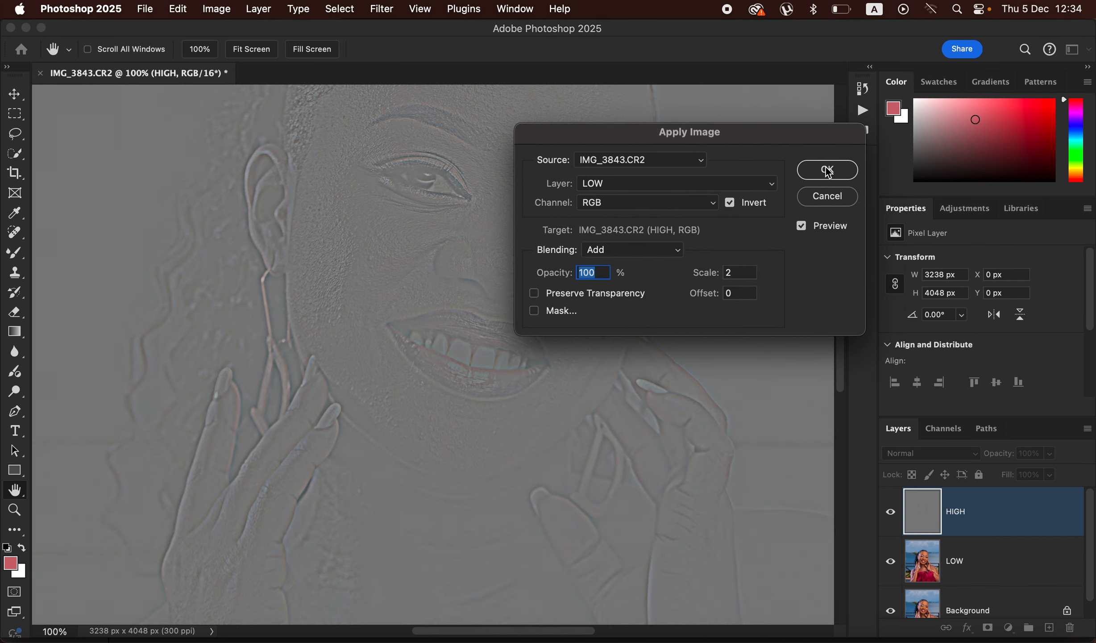
pyautogui.click(827, 170)
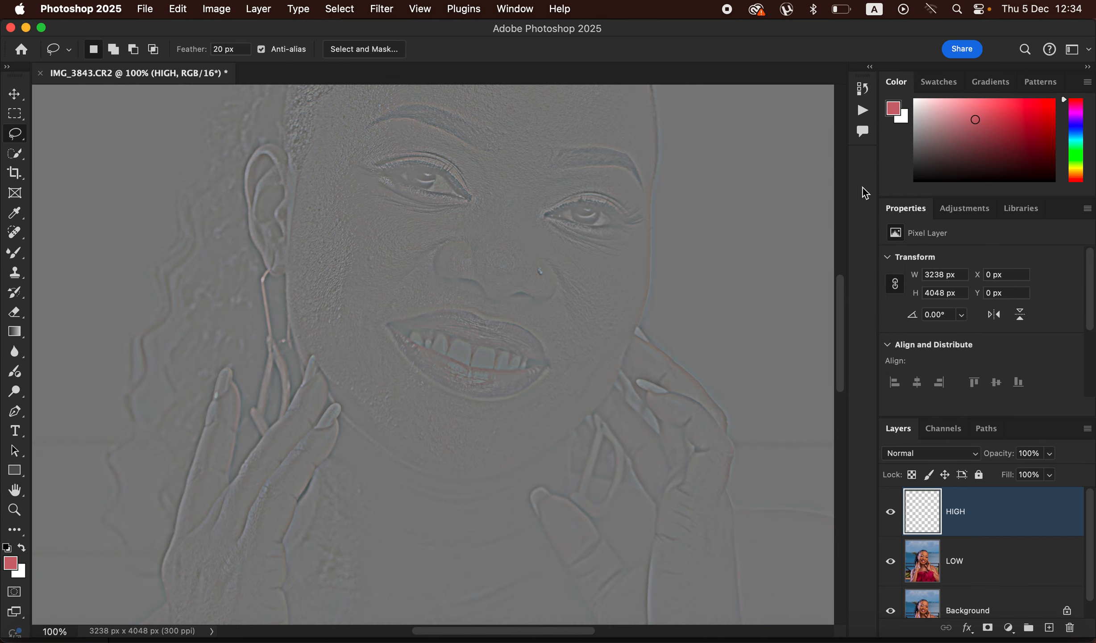
pyautogui.click(934, 454)
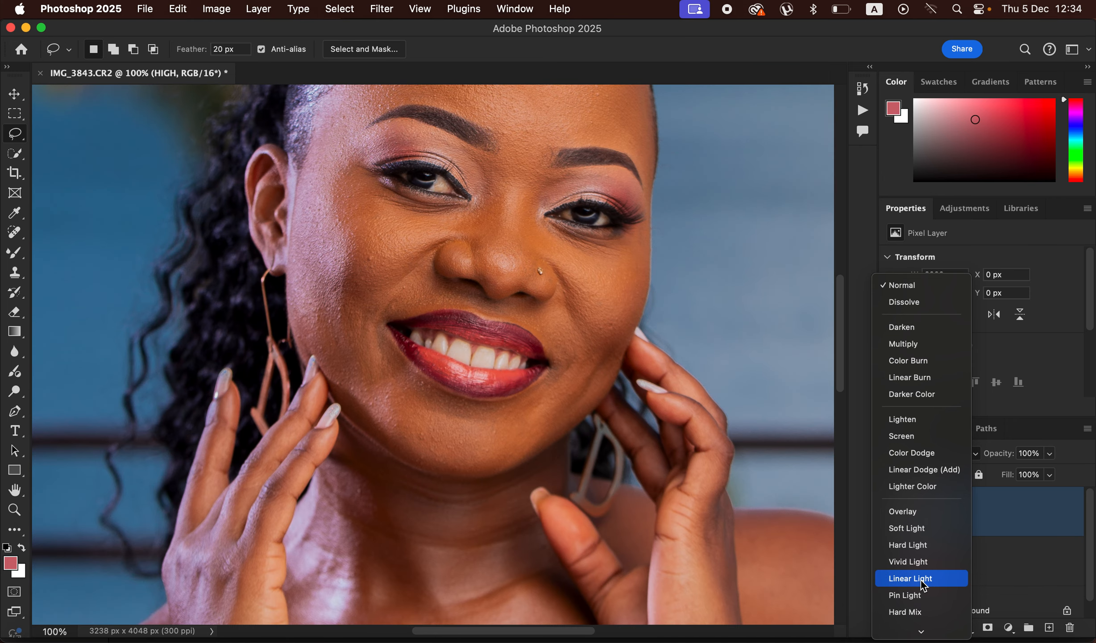
pyautogui.click(921, 580)
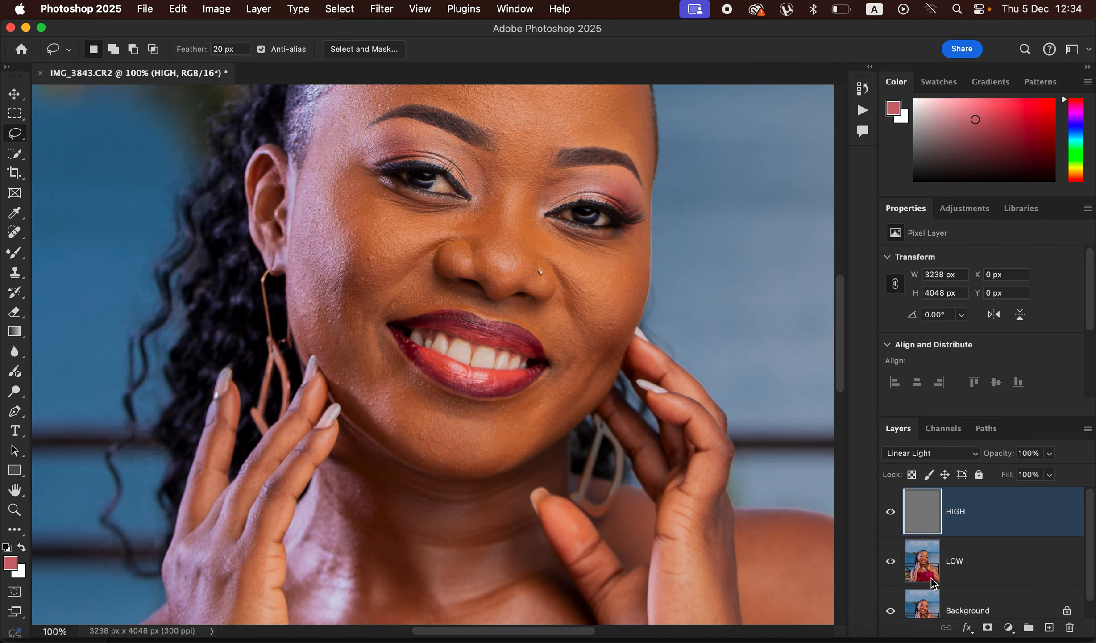
# Step: Group the HIGH and LOW layers, and select LOW inside the expanded group
pyautogui.keyDown('shift'); pyautogui.click(984, 554); pyautogui.keyUp('shift')
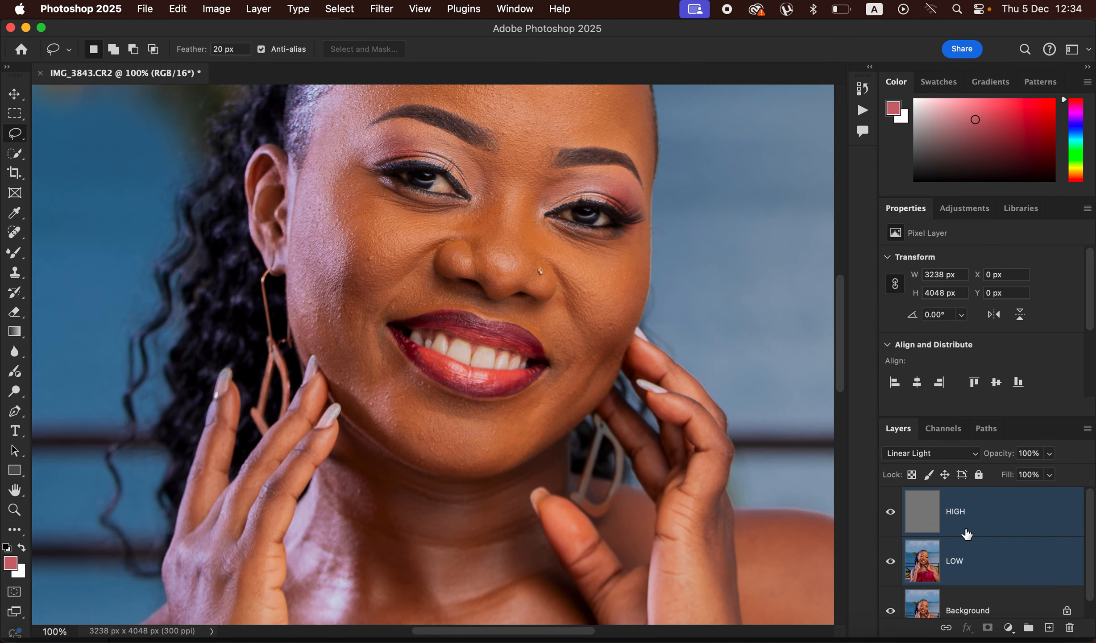
pyautogui.press('super+g')
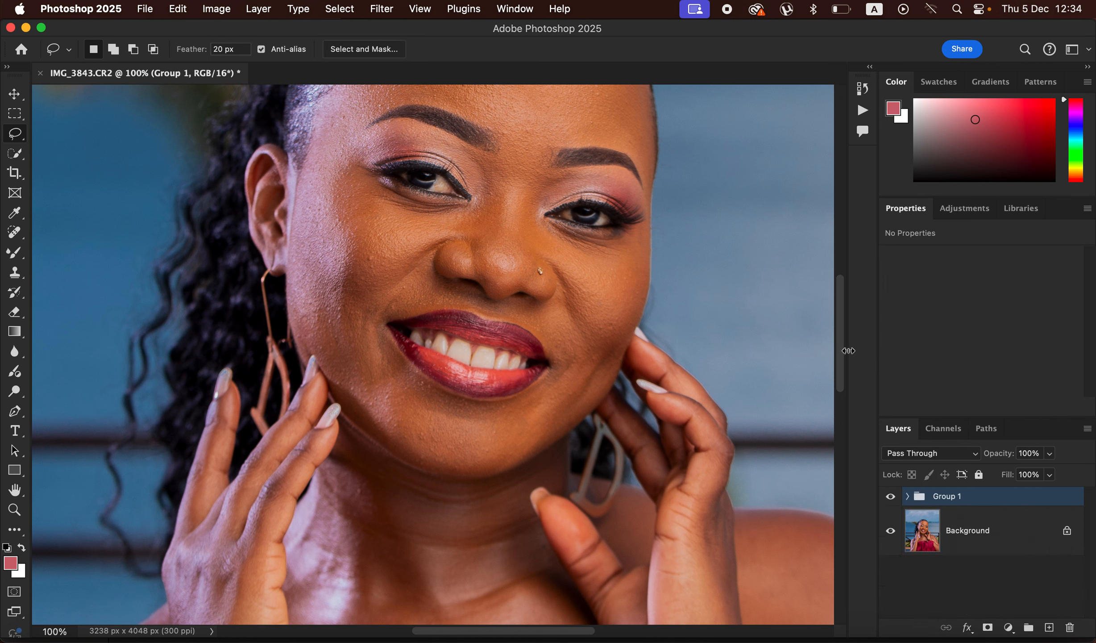
pyautogui.click(908, 496)
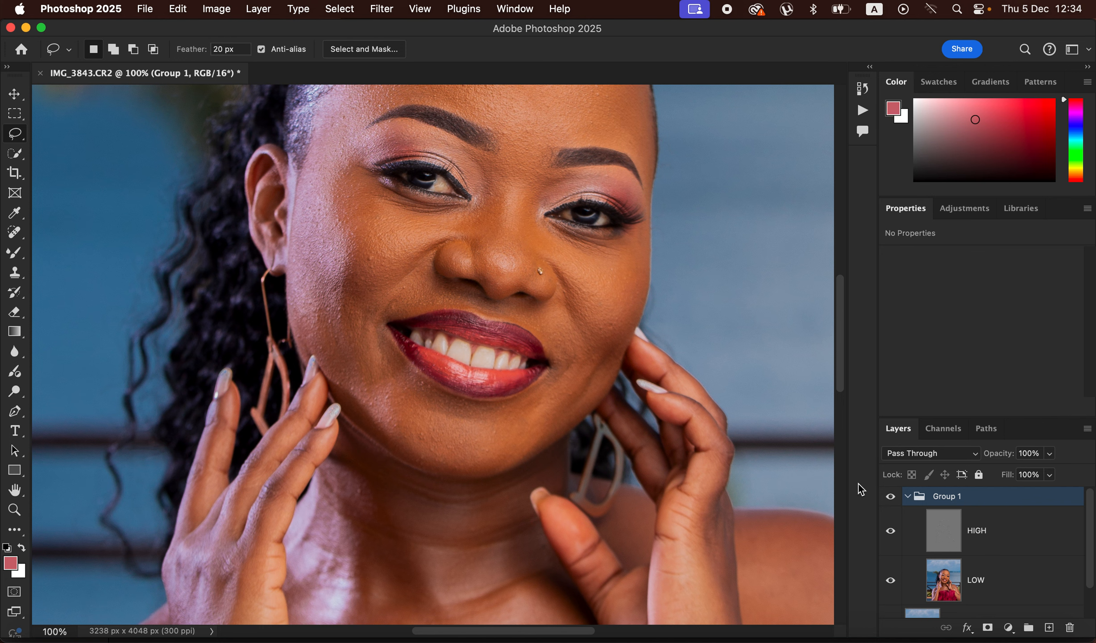
pyautogui.click(995, 588)
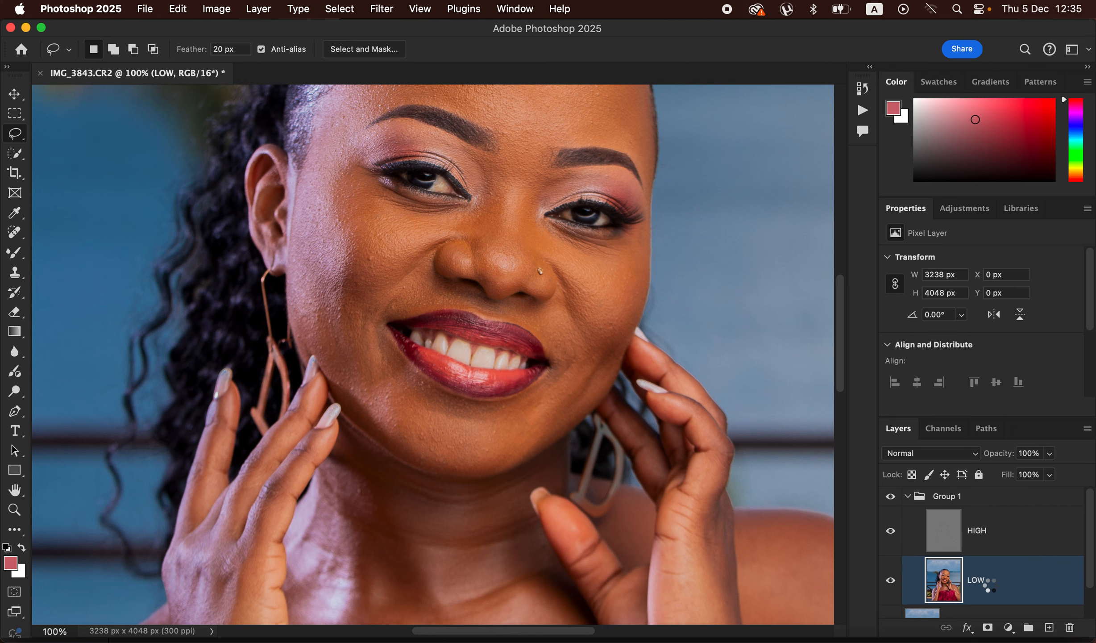
# Step: Hide the HIGH layer and choose the Mixer Brush with a soft round 125 px tip for working on LOW
pyautogui.click(890, 535)
pyautogui.press('super+minus')
pyautogui.press('super+minus')
pyautogui.press('super+minus')
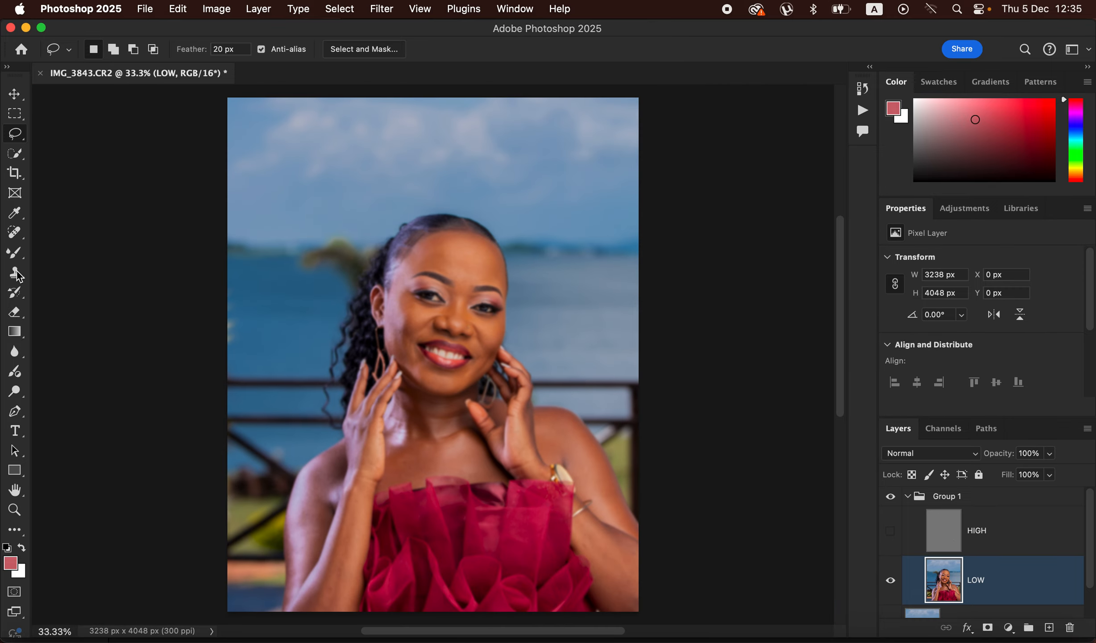
pyautogui.moveTo(15, 252)
pyautogui.mouseDown()
pyautogui.moveTo(73, 268)
pyautogui.moveTo(78, 295)
pyautogui.mouseUp()
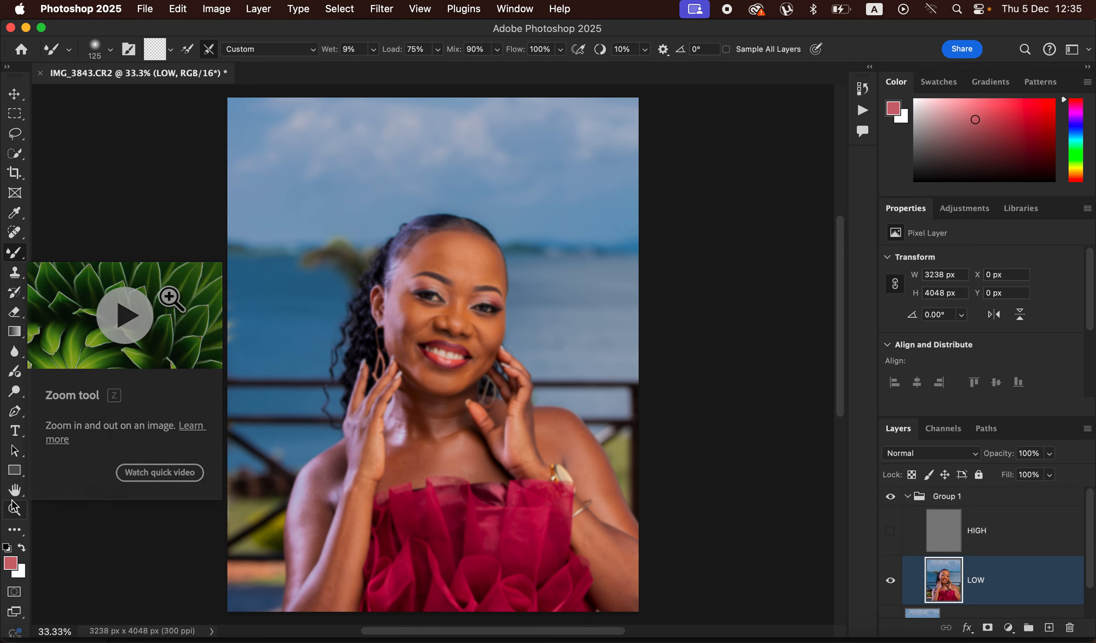
pyautogui.click(109, 49)
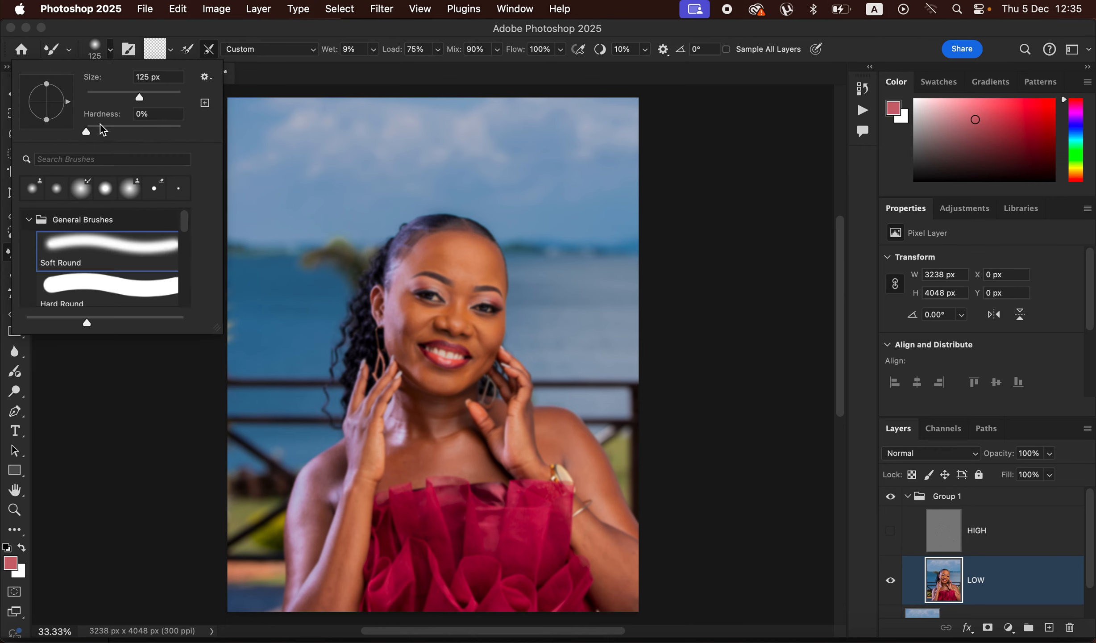
pyautogui.click(111, 50)
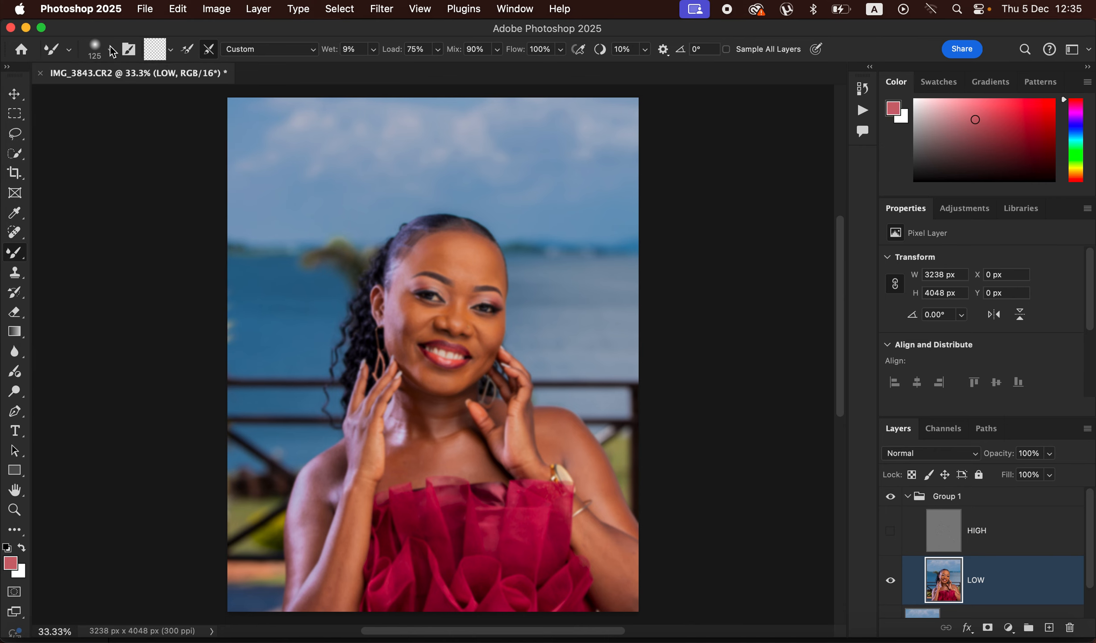
pyautogui.click(171, 50)
pyautogui.click(173, 81)
pyautogui.click(186, 51)
# Step: Blend the uneven tones on the forehead and cheeks of LOW with the Mixer Brush, starting at about 250 px
pyautogui.press(']')
pyautogui.press(']')
pyautogui.press('[')
pyautogui.press(']')
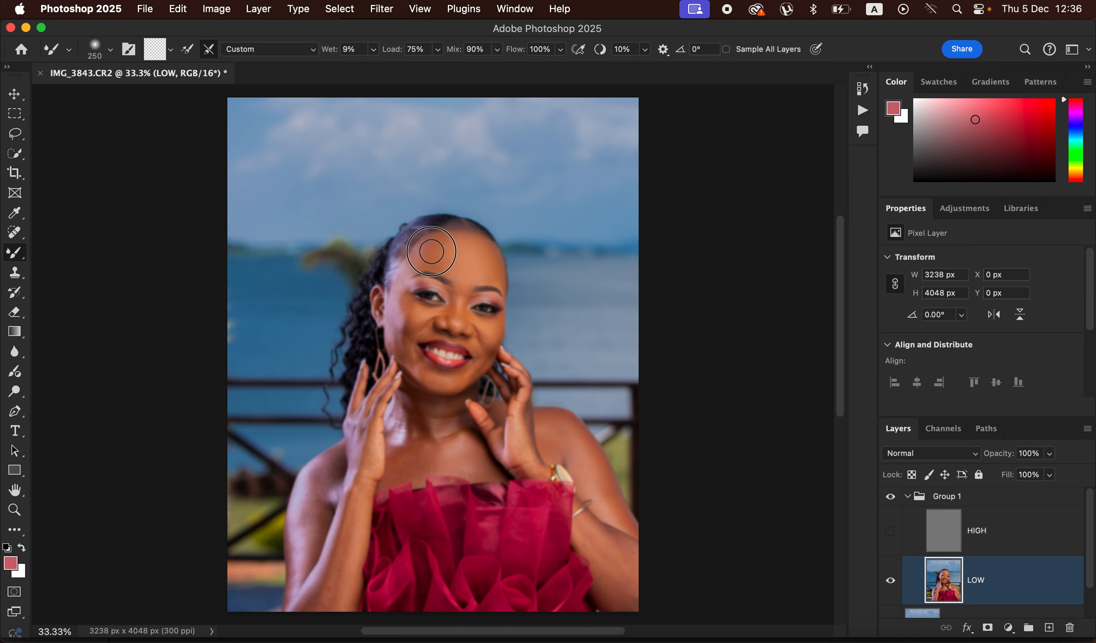
pyautogui.press('[')
pyautogui.moveTo(409, 315)
pyautogui.mouseDown()
pyautogui.moveTo(426, 312)
pyautogui.moveTo(411, 337)
pyautogui.moveTo(392, 308)
pyautogui.moveTo(415, 362)
pyautogui.moveTo(437, 380)
pyautogui.moveTo(457, 373)
pyautogui.moveTo(486, 324)
pyautogui.moveTo(486, 344)
pyautogui.mouseUp()
pyautogui.press('[')
pyautogui.press('[')
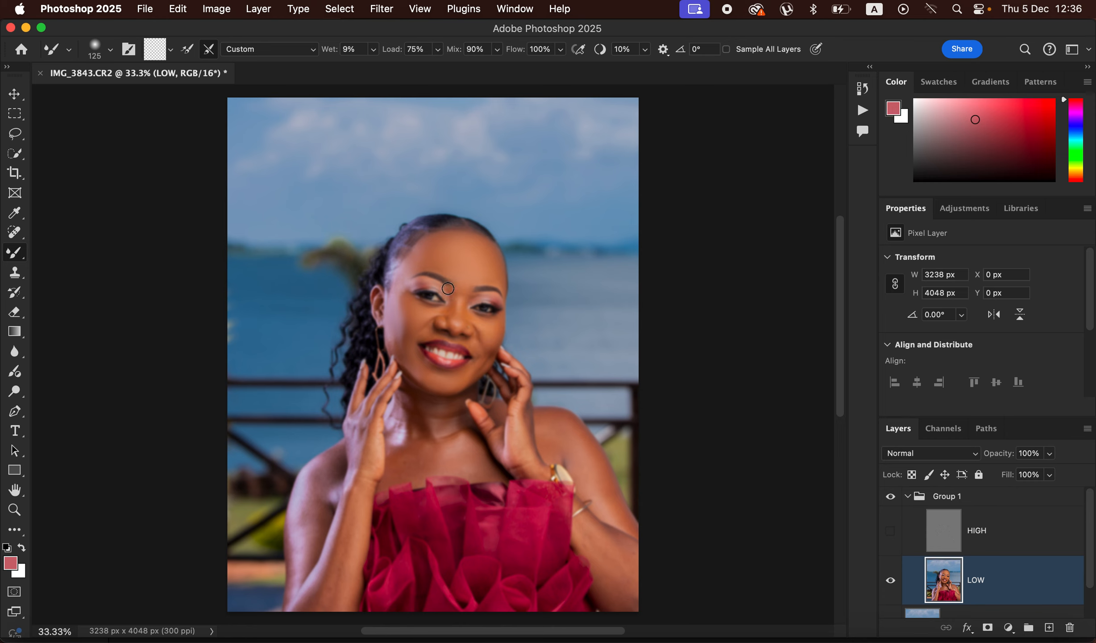
# Step: Smooth the skin between the brows, around the eyes, and on the cheeks and jaw with a 125 px Mixer Brush
pyautogui.moveTo(469, 300)
pyautogui.mouseDown()
pyautogui.moveTo(465, 325)
pyautogui.moveTo(466, 284)
pyautogui.mouseUp()
pyautogui.moveTo(487, 269); pyautogui.dragTo(492, 277)
pyautogui.moveTo(421, 320)
pyautogui.mouseDown()
pyautogui.moveTo(400, 274)
pyautogui.moveTo(397, 297)
pyautogui.mouseUp()
pyautogui.moveTo(396, 336)
pyautogui.mouseDown()
pyautogui.moveTo(395, 348)
pyautogui.moveTo(408, 322)
pyautogui.moveTo(414, 354)
pyautogui.moveTo(435, 375)
pyautogui.mouseUp()
pyautogui.moveTo(488, 337); pyautogui.dragTo(481, 361)
# Step: Blend the skin tones on the hand, neck, chest, shoulders and arms with a larger Mixer Brush
pyautogui.moveTo(524, 401); pyautogui.dragTo(521, 415)
pyautogui.press(']')
pyautogui.press(']')
pyautogui.moveTo(440, 423)
pyautogui.mouseDown()
pyautogui.moveTo(411, 398)
pyautogui.moveTo(419, 427)
pyautogui.moveTo(404, 412)
pyautogui.moveTo(399, 431)
pyautogui.moveTo(422, 440)
pyautogui.moveTo(426, 458)
pyautogui.moveTo(483, 460)
pyautogui.moveTo(423, 455)
pyautogui.moveTo(397, 473)
pyautogui.moveTo(400, 459)
pyautogui.moveTo(383, 463)
pyautogui.moveTo(366, 423)
pyautogui.moveTo(357, 528)
pyautogui.moveTo(327, 603)
pyautogui.moveTo(325, 590)
pyautogui.moveTo(314, 604)
pyautogui.moveTo(349, 534)
pyautogui.moveTo(370, 433)
pyautogui.moveTo(316, 495)
pyautogui.moveTo(309, 487)
pyautogui.moveTo(298, 555)
pyautogui.mouseUp()
pyautogui.moveTo(318, 478)
pyautogui.mouseDown()
pyautogui.moveTo(315, 494)
pyautogui.moveTo(339, 460)
pyautogui.mouseUp()
pyautogui.moveTo(310, 503)
pyautogui.mouseDown()
pyautogui.moveTo(296, 580)
pyautogui.moveTo(331, 573)
pyautogui.moveTo(323, 599)
pyautogui.mouseUp()
pyautogui.moveTo(602, 531)
pyautogui.mouseDown()
pyautogui.moveTo(630, 548)
pyautogui.moveTo(607, 541)
pyautogui.moveTo(602, 572)
pyautogui.moveTo(626, 590)
pyautogui.moveTo(563, 441)
pyautogui.moveTo(536, 435)
pyautogui.moveTo(597, 470)
pyautogui.moveTo(594, 484)
pyautogui.moveTo(580, 470)
pyautogui.mouseUp()
# Step: Reduce the Mixer Brush to 150 px and even out the raised wrist, neck, cheek and brow area
pyautogui.press('[')
pyautogui.press('[')
pyautogui.press('[')
pyautogui.moveTo(521, 445)
pyautogui.mouseDown()
pyautogui.moveTo(521, 476)
pyautogui.moveTo(525, 416)
pyautogui.mouseUp()
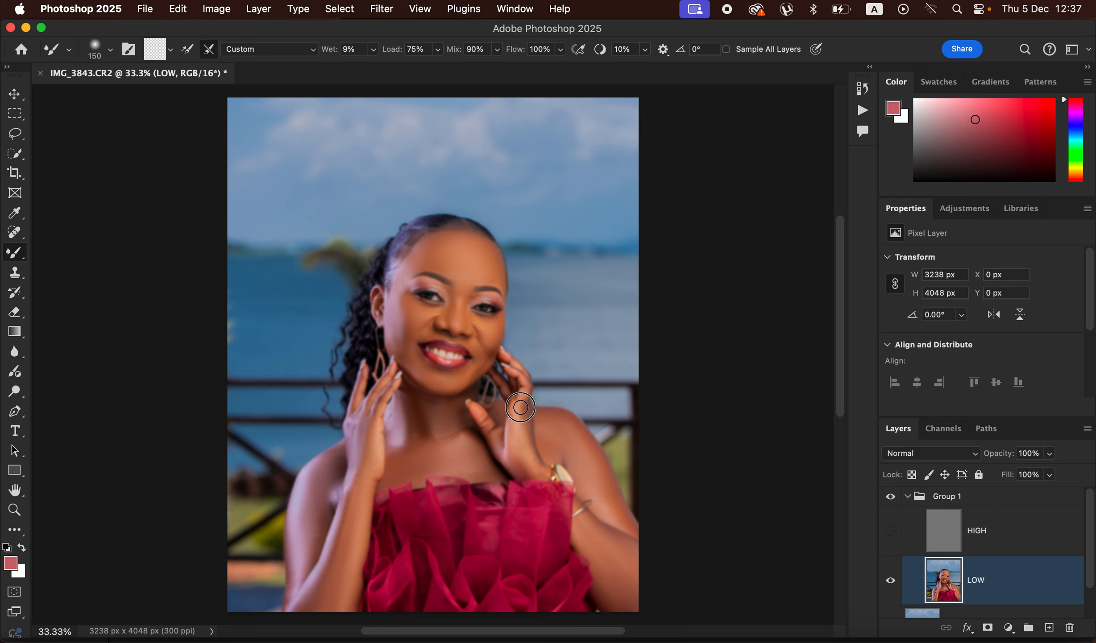
pyautogui.moveTo(456, 414)
pyautogui.mouseDown()
pyautogui.moveTo(486, 463)
pyautogui.moveTo(461, 472)
pyautogui.moveTo(416, 365)
pyautogui.moveTo(400, 357)
pyautogui.moveTo(412, 321)
pyautogui.mouseUp()
pyautogui.moveTo(456, 283)
pyautogui.mouseDown()
pyautogui.moveTo(461, 292)
pyautogui.moveTo(487, 273)
pyautogui.moveTo(499, 279)
pyautogui.moveTo(466, 244)
pyautogui.moveTo(429, 248)
pyautogui.moveTo(404, 282)
pyautogui.mouseUp()
# Step: Show the HIGH layer again and toggle Group 1's visibility to compare the retouched skin with the original
pyautogui.click(888, 530)
pyautogui.click(890, 499)
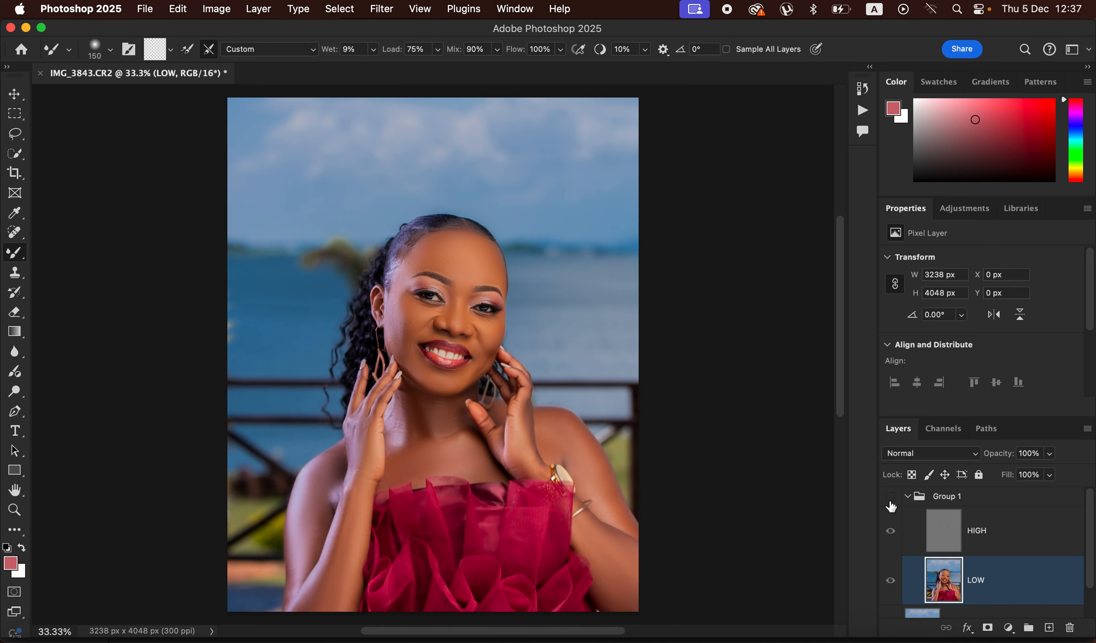
pyautogui.click(893, 499)
# Step: Select the HIGH layer and choose the Clone Stamp tool with a soft 30 px tip sampling the Current Layer
pyautogui.press('super+equal')
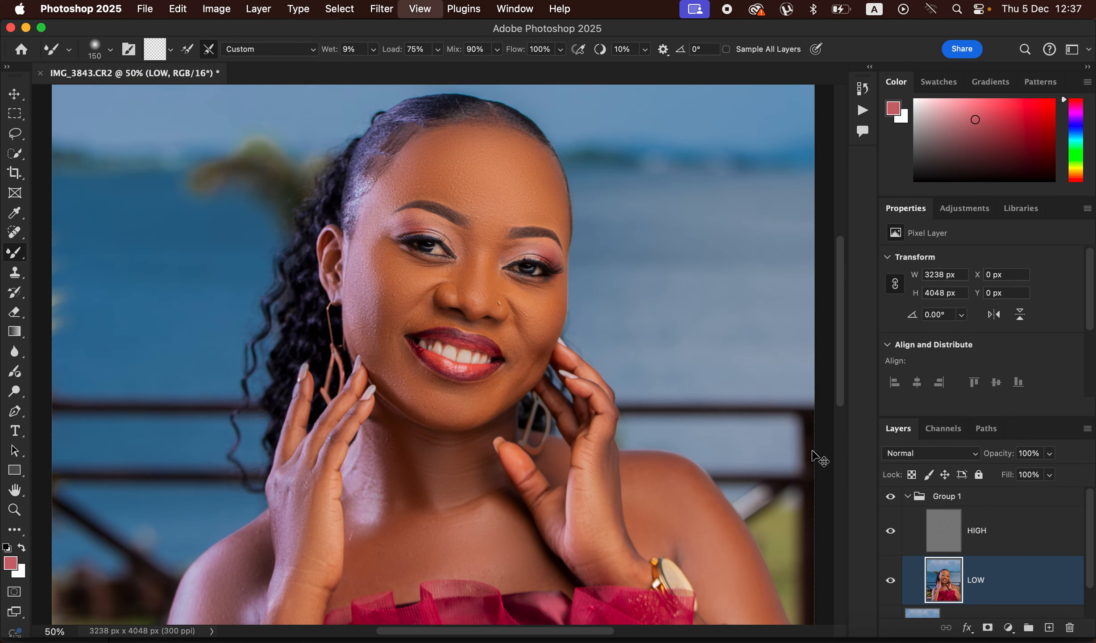
pyautogui.press('super+equal')
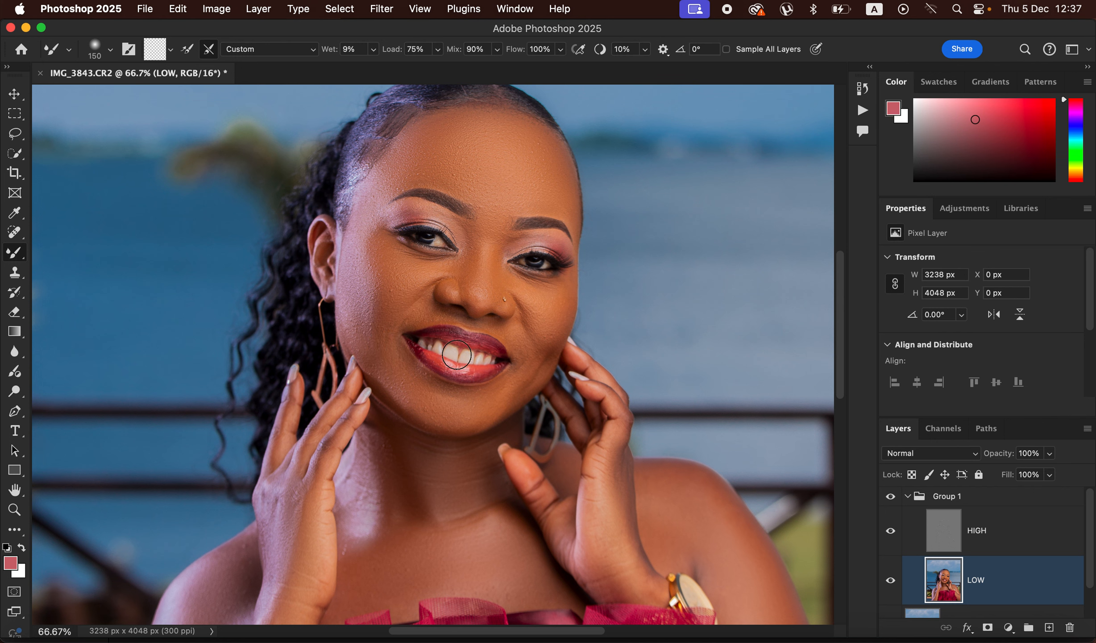
pyautogui.click(980, 540)
pyautogui.doubleClick(977, 532)
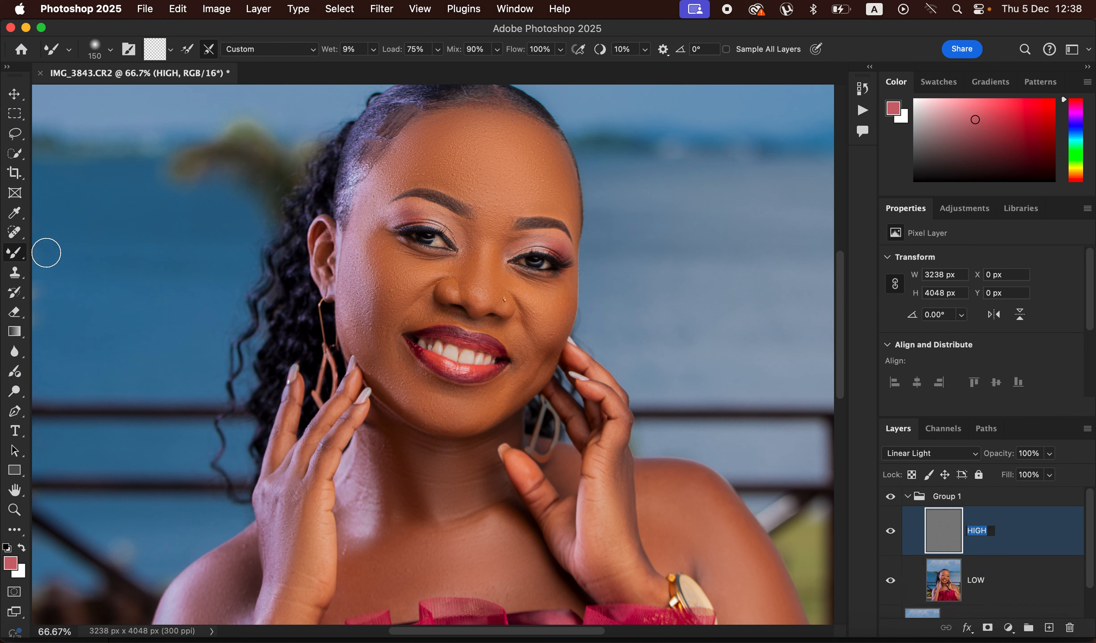
pyautogui.press('Return')
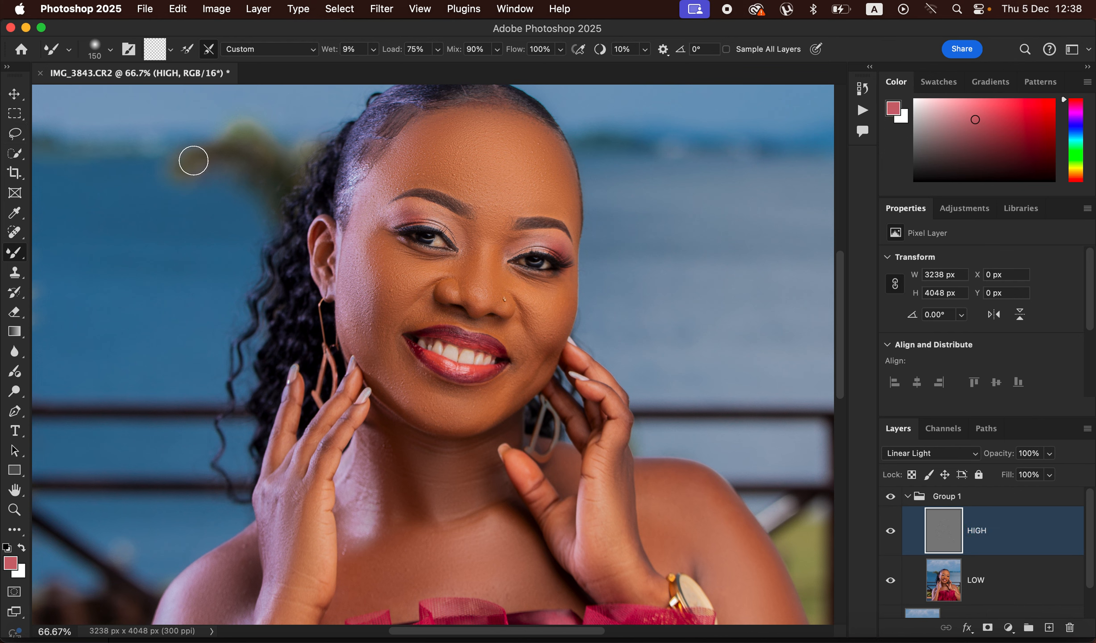
pyautogui.click(15, 273)
pyautogui.click(111, 52)
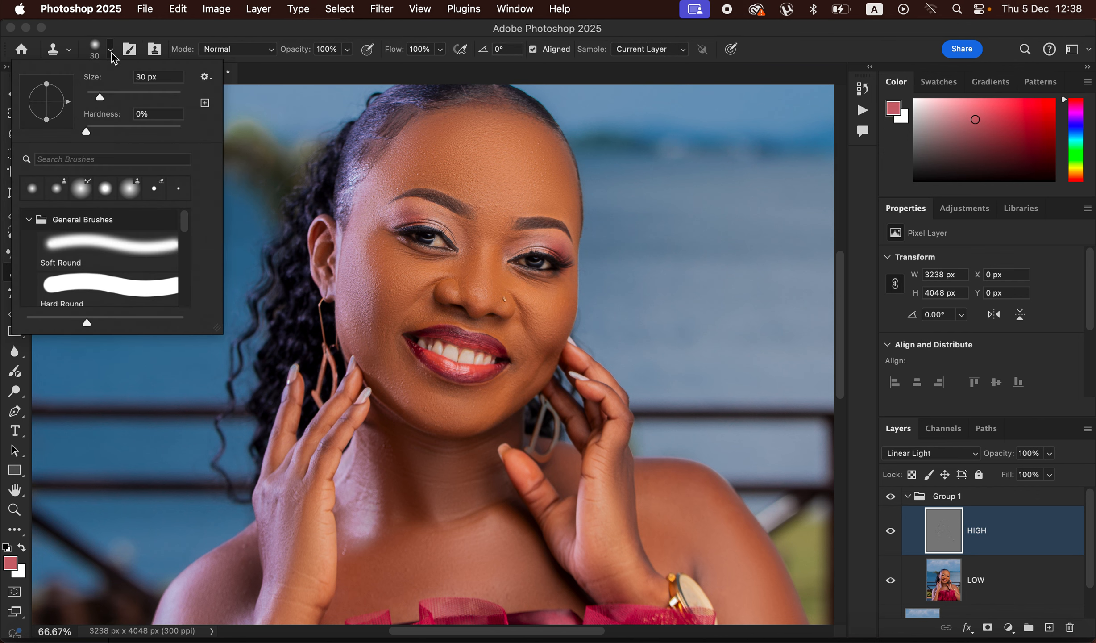
pyautogui.click(240, 35)
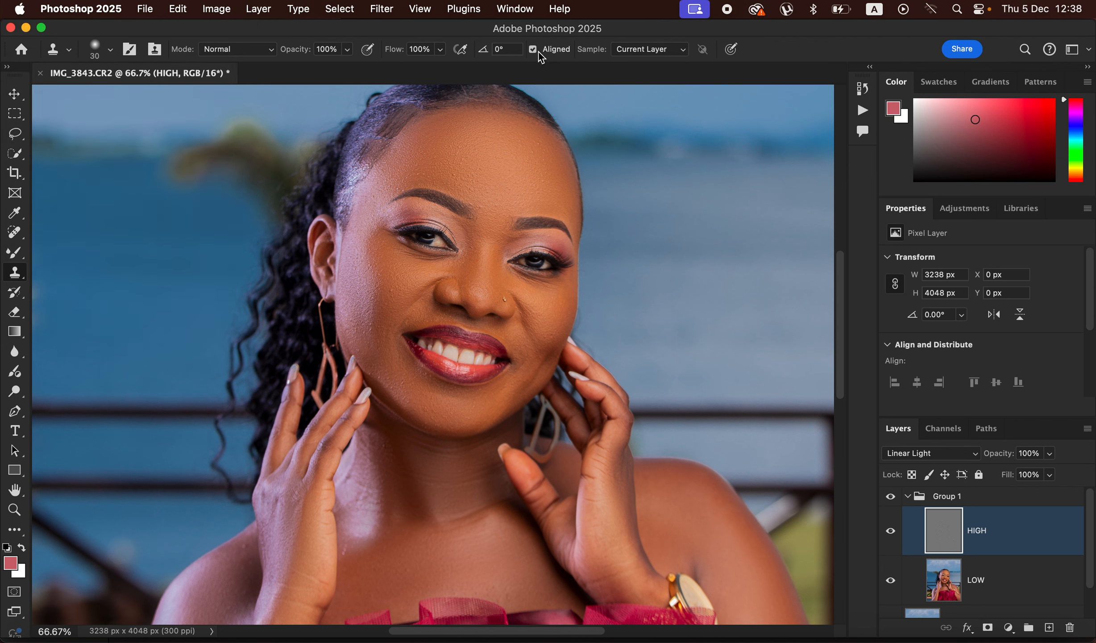
pyautogui.click(643, 48)
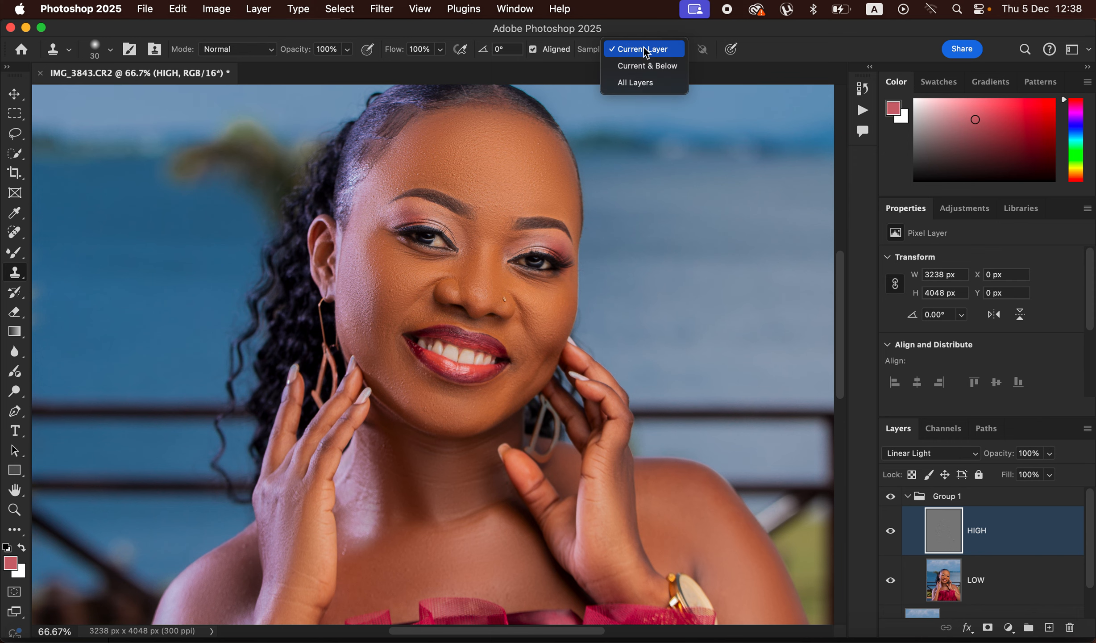
pyautogui.click(646, 50)
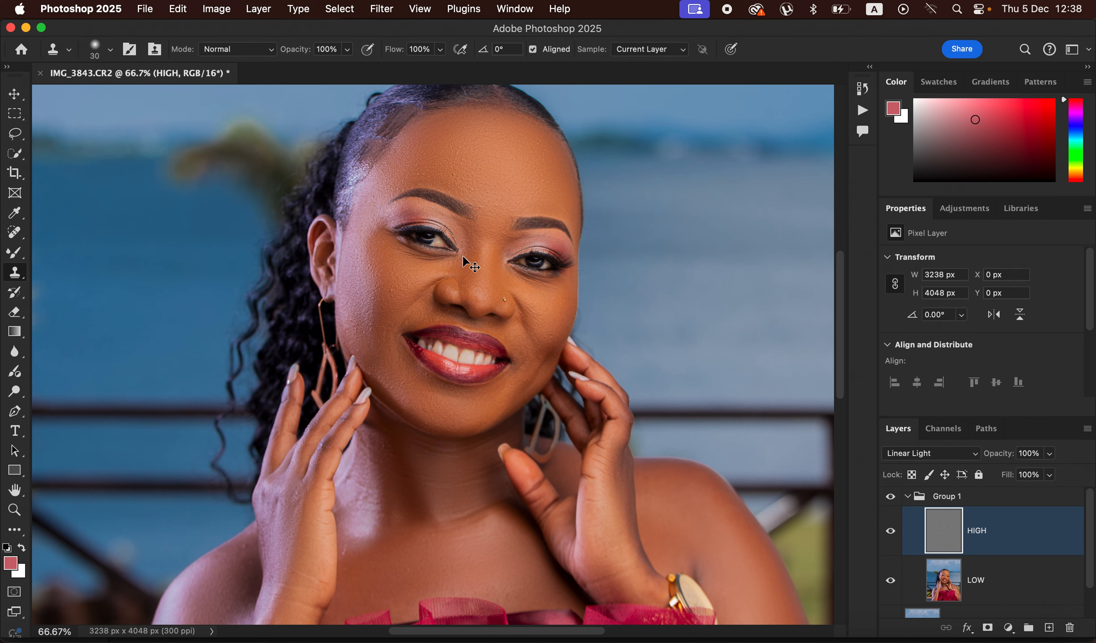
# Step: Clone clean skin texture over the blemishes on the image-left cheek, beside the mouth and along the jaw on HIGH
pyautogui.press('super+equal')
pyautogui.press('super+equal')
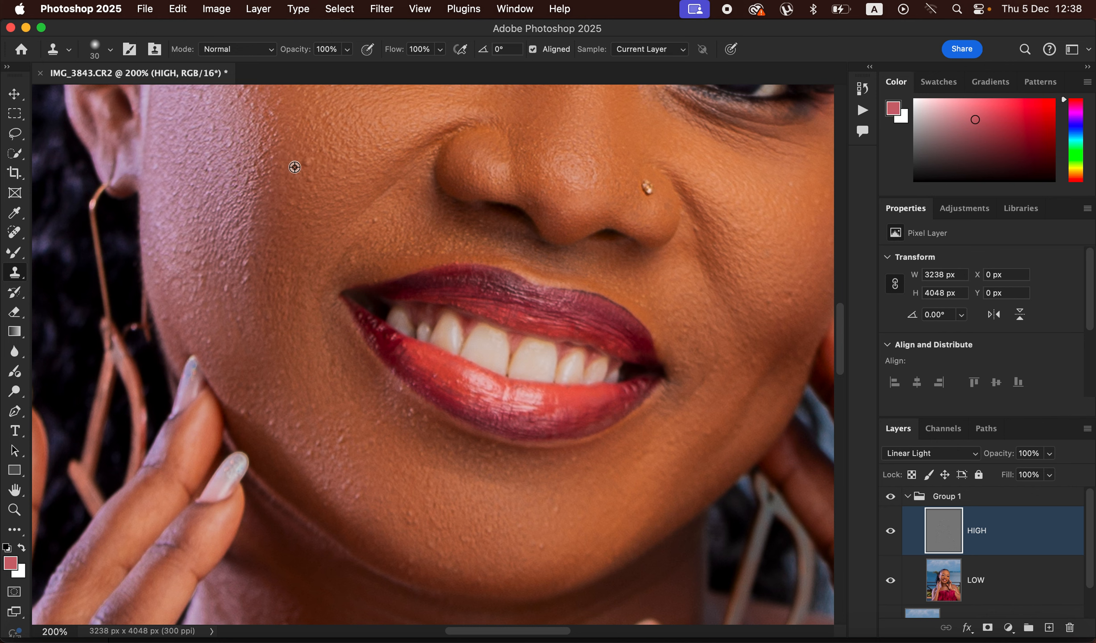
pyautogui.keyDown('alt'); pyautogui.click(295, 166); pyautogui.keyUp('alt')
pyautogui.moveTo(306, 162); pyautogui.dragTo(308, 185)
pyautogui.keyDown('alt'); pyautogui.click(309, 179); pyautogui.keyUp('alt')
pyautogui.keyDown('alt'); pyautogui.click(380, 213); pyautogui.keyUp('alt')
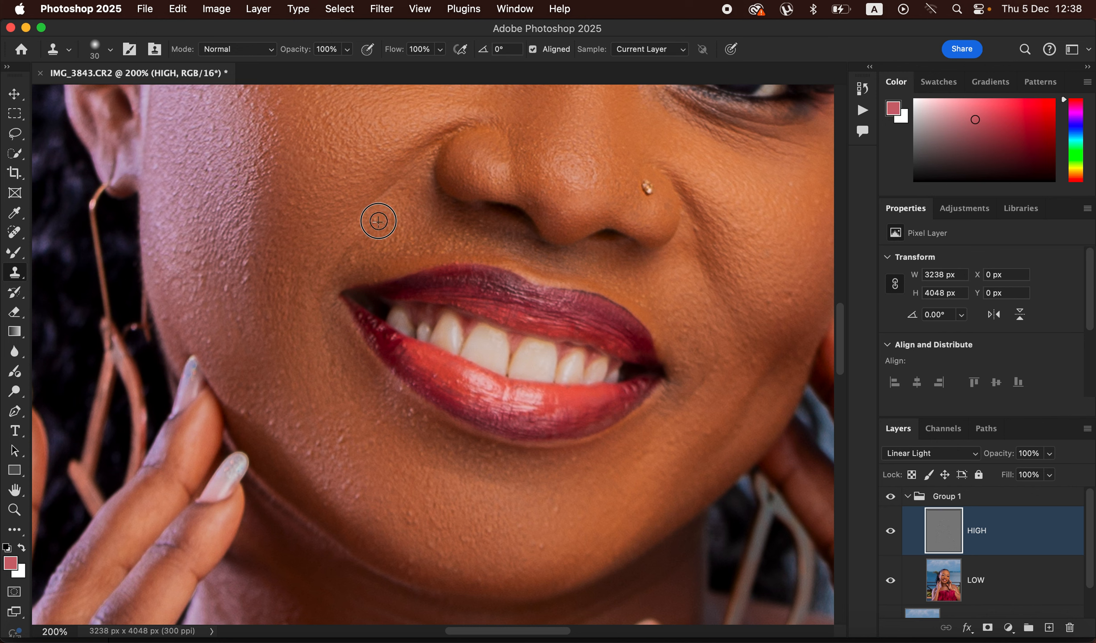
pyautogui.keyDown('alt'); pyautogui.click(293, 203); pyautogui.keyUp('alt')
pyautogui.keyDown('alt'); pyautogui.click(225, 287); pyautogui.keyUp('alt')
pyautogui.moveTo(231, 276)
pyautogui.mouseDown()
pyautogui.moveTo(234, 300)
pyautogui.moveTo(251, 289)
pyautogui.moveTo(239, 256)
pyautogui.mouseUp()
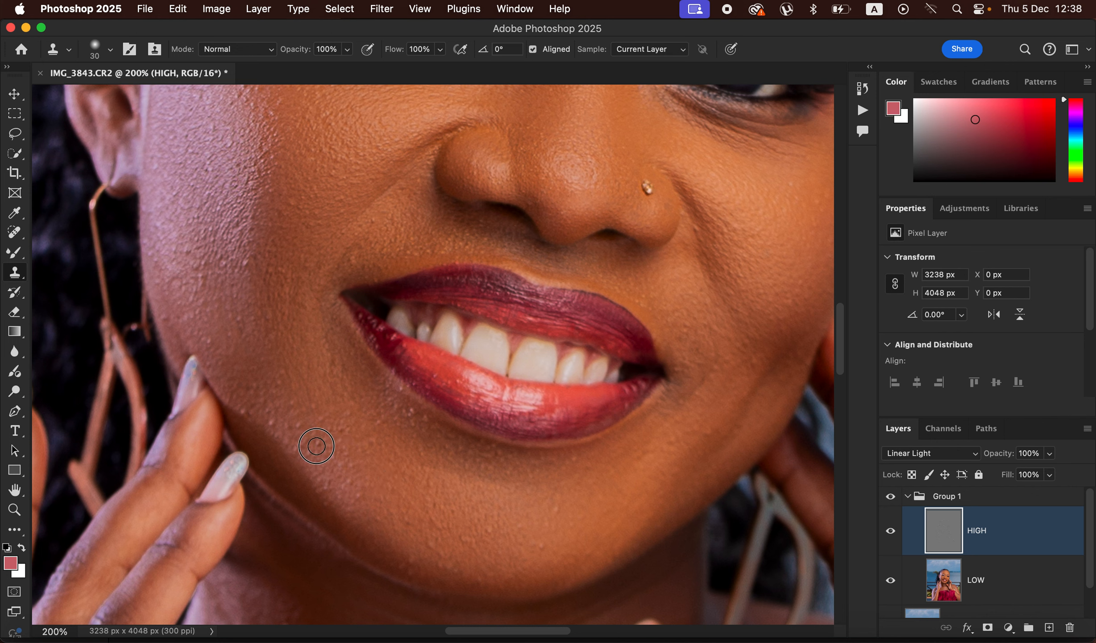
pyautogui.moveTo(265, 421)
pyautogui.mouseDown()
pyautogui.moveTo(237, 412)
pyautogui.moveTo(264, 410)
pyautogui.moveTo(266, 387)
pyautogui.mouseUp()
# Step: Clone clean texture over the bumps above the image-left eyebrow and on the temple
pyautogui.scroll(8, 676, 243)
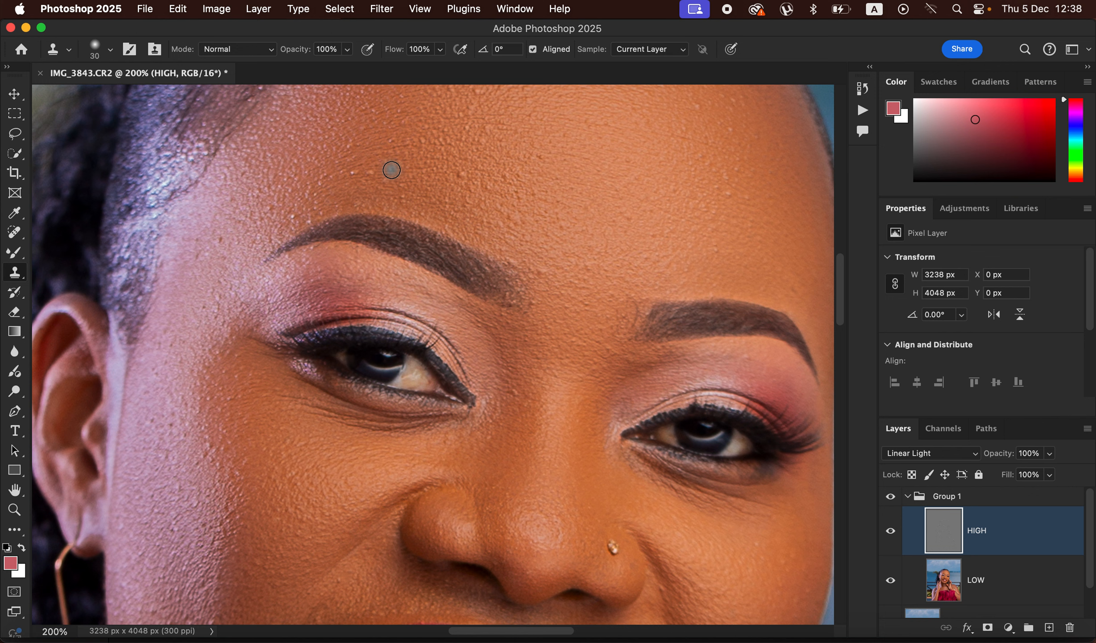
pyautogui.keyDown('alt'); pyautogui.click(394, 168); pyautogui.keyUp('alt')
pyautogui.click(376, 171)
pyautogui.moveTo(377, 175); pyautogui.dragTo(355, 171)
pyautogui.keyDown('alt'); pyautogui.click(428, 186); pyautogui.keyUp('alt')
pyautogui.scroll(5, 660, 266)
pyautogui.keyDown('alt'); pyautogui.click(200, 367); pyautogui.keyUp('alt')
pyautogui.moveTo(211, 343)
pyautogui.mouseDown()
pyautogui.moveTo(204, 371)
pyautogui.moveTo(196, 350)
pyautogui.mouseUp()
# Step: Clone clean texture over the blemishes on the middle and image-right side of the forehead
pyautogui.keyDown('alt'); pyautogui.click(505, 223); pyautogui.keyUp('alt')
pyautogui.moveTo(480, 203); pyautogui.dragTo(473, 193)
pyautogui.keyDown('alt'); pyautogui.click(705, 202); pyautogui.keyUp('alt')
pyautogui.click(708, 184)
pyautogui.keyDown('alt'); pyautogui.click(705, 245); pyautogui.keyUp('alt')
pyautogui.click(692, 207)
pyautogui.keyDown('alt'); pyautogui.click(730, 245); pyautogui.keyUp('alt')
pyautogui.click(723, 237)
pyautogui.keyDown('alt'); pyautogui.click(515, 524); pyautogui.keyUp('alt')
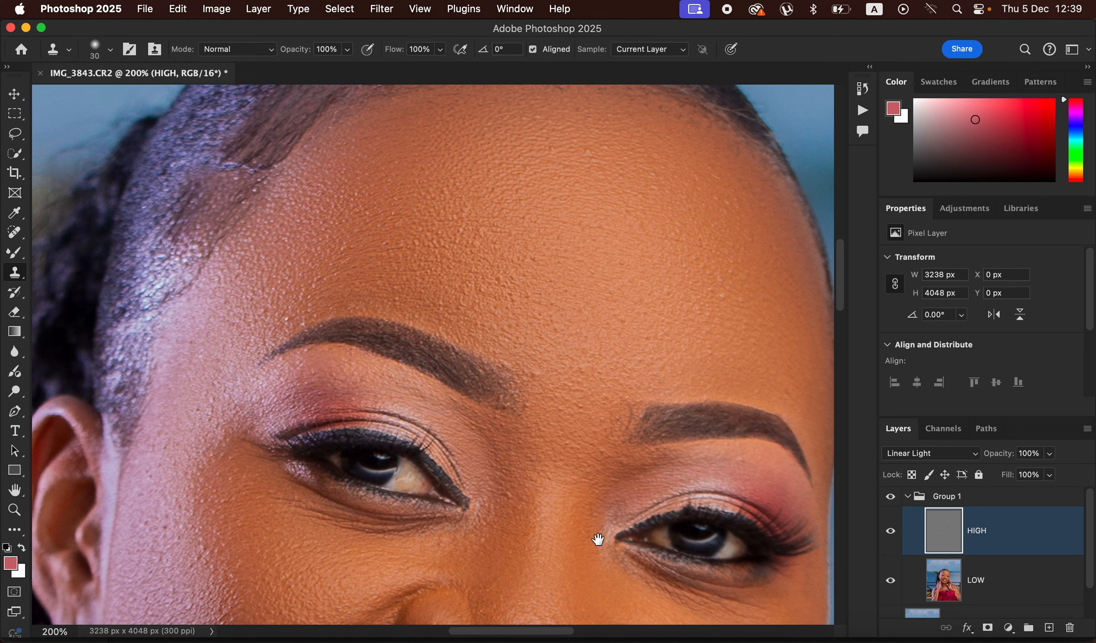
pyautogui.moveTo(581, 541); pyautogui.dragTo(571, 537)
# Step: Clone clean texture over the marks on the upper chest and the creases across the neck
pyautogui.scroll(-10, 619, 348)
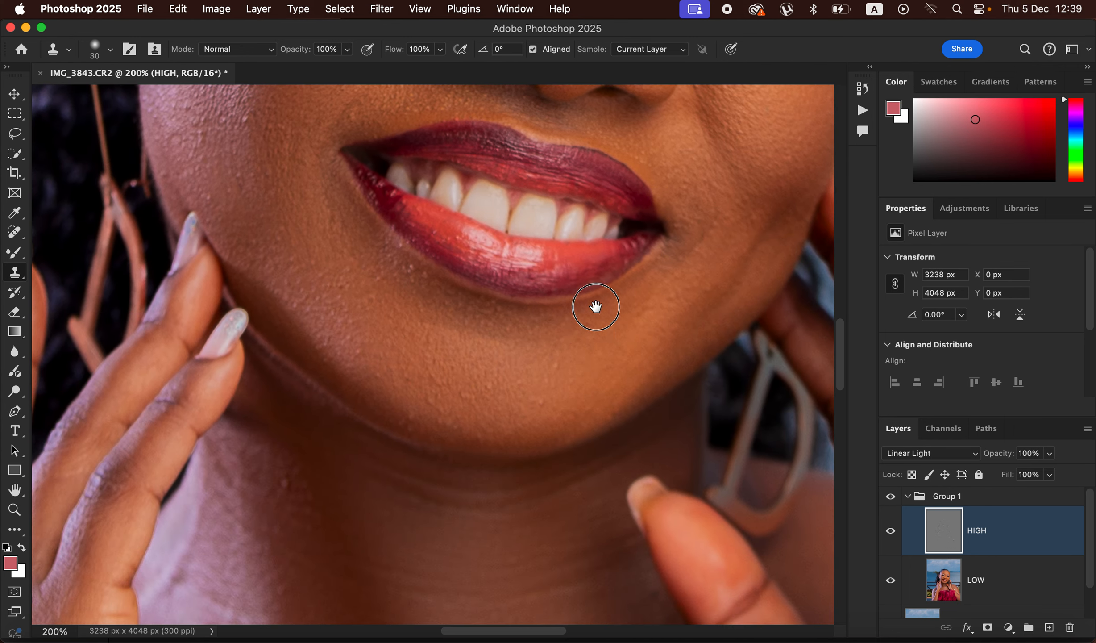
pyautogui.moveTo(596, 307); pyautogui.dragTo(631, 176)
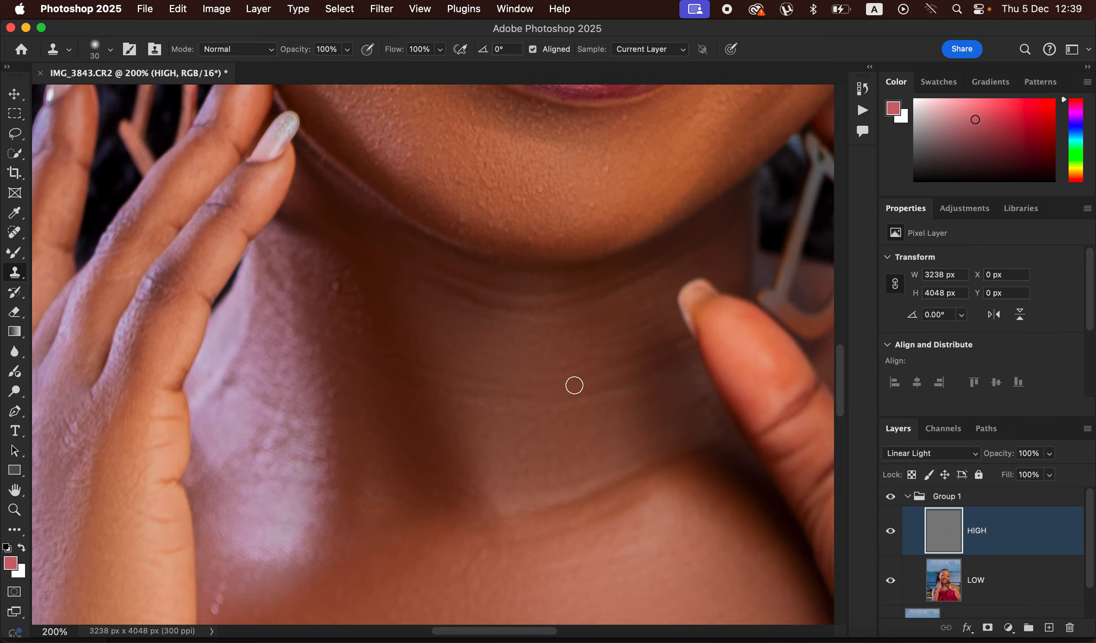
pyautogui.keyDown('alt'); pyautogui.click(275, 596); pyautogui.keyUp('alt')
pyautogui.moveTo(224, 587); pyautogui.dragTo(217, 607)
pyautogui.keyDown('alt'); pyautogui.click(619, 413); pyautogui.keyUp('alt')
pyautogui.moveTo(618, 393)
pyautogui.mouseDown()
pyautogui.moveTo(490, 406)
pyautogui.moveTo(437, 391)
pyautogui.moveTo(522, 396)
pyautogui.moveTo(428, 365)
pyautogui.mouseUp()
pyautogui.keyDown('alt'); pyautogui.click(522, 396); pyautogui.keyUp('alt')
pyautogui.keyDown('alt'); pyautogui.click(439, 398); pyautogui.keyUp('alt')
# Step: Toggle Group 1's visibility to compare the whole portrait before and after retouching
pyautogui.press('super+minus')
pyautogui.press('super+minus')
pyautogui.press('super+minus')
pyautogui.press('super+minus')
pyautogui.press('super+minus')
pyautogui.press('super+minus')
pyautogui.press('super+plus')
pyautogui.press('super+plus')
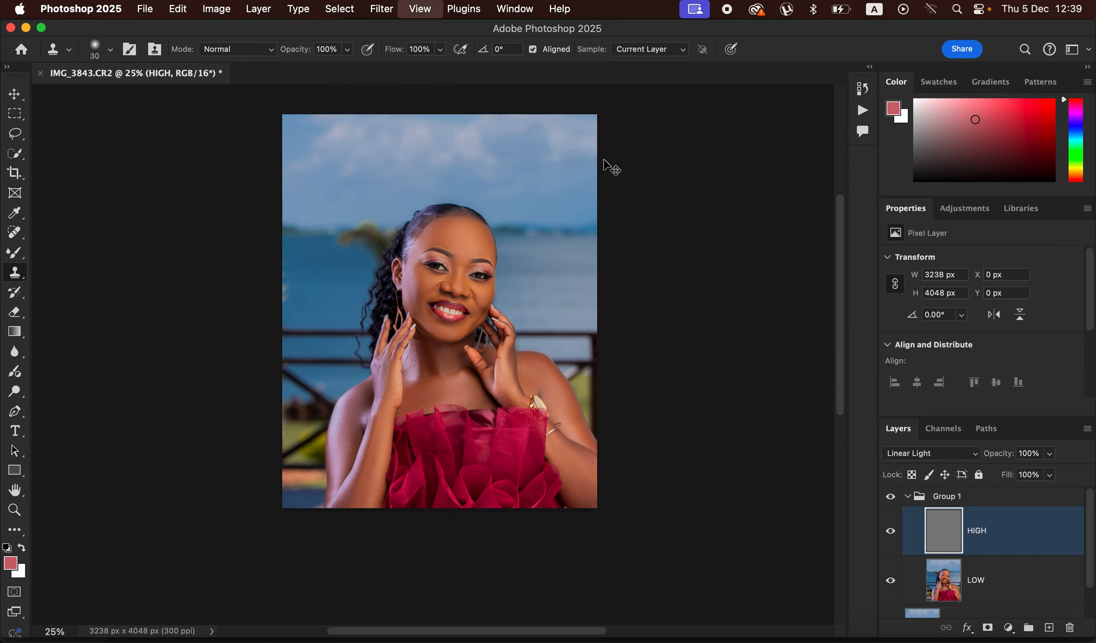
pyautogui.click(891, 498)
pyautogui.click(891, 499)
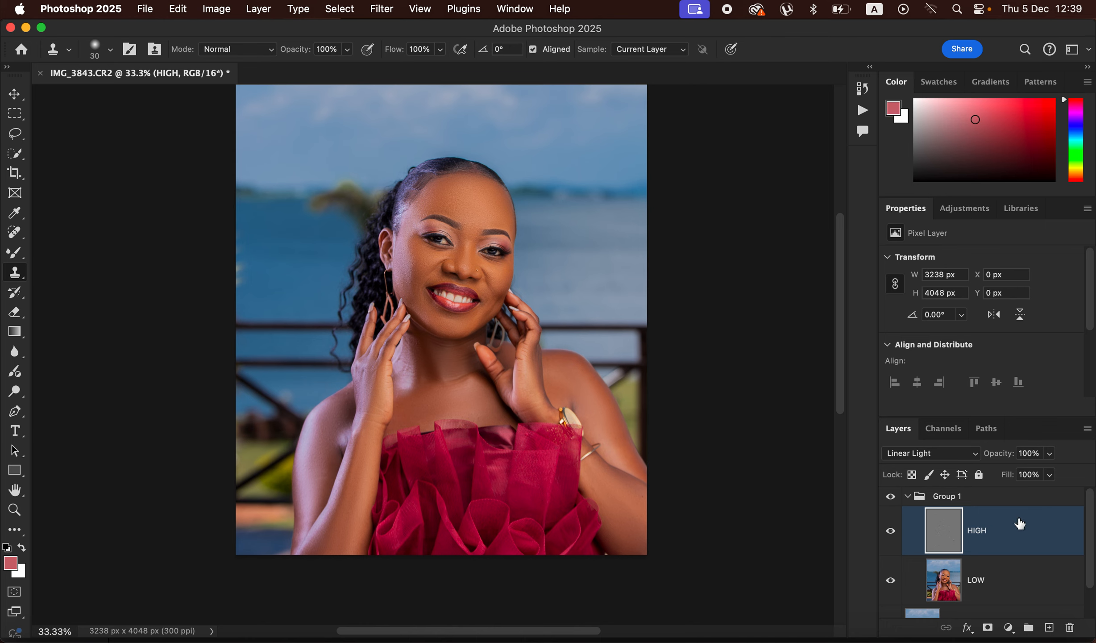
# Step: Collapse Group 1, add a Hue/Saturation adjustment above it with Saturation at -71, and invert its mask to black
pyautogui.click(907, 497)
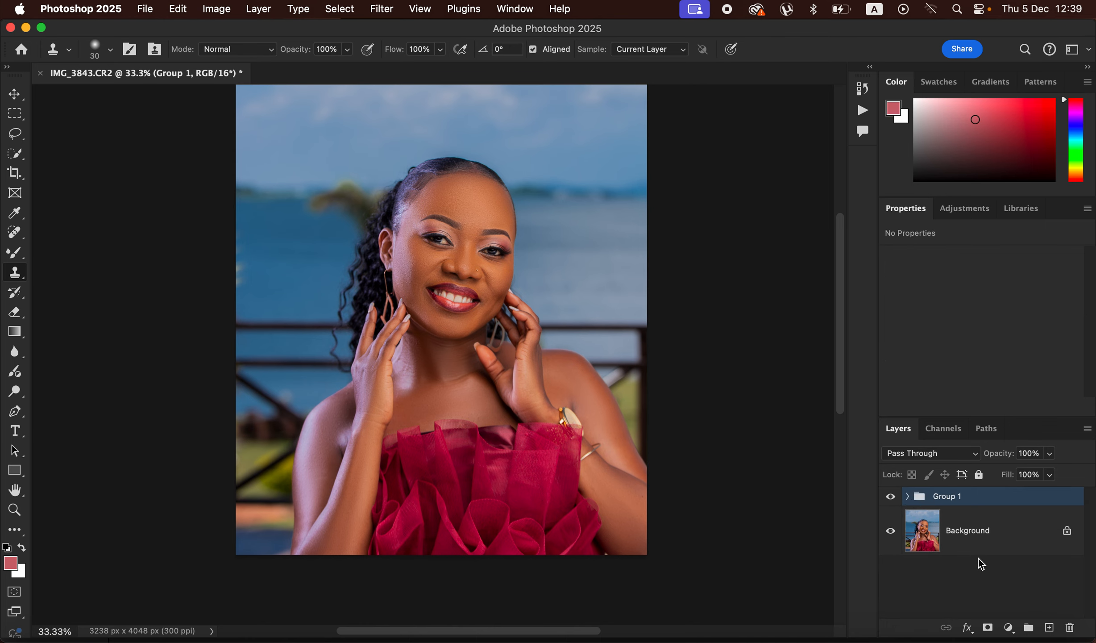
pyautogui.click(1008, 627)
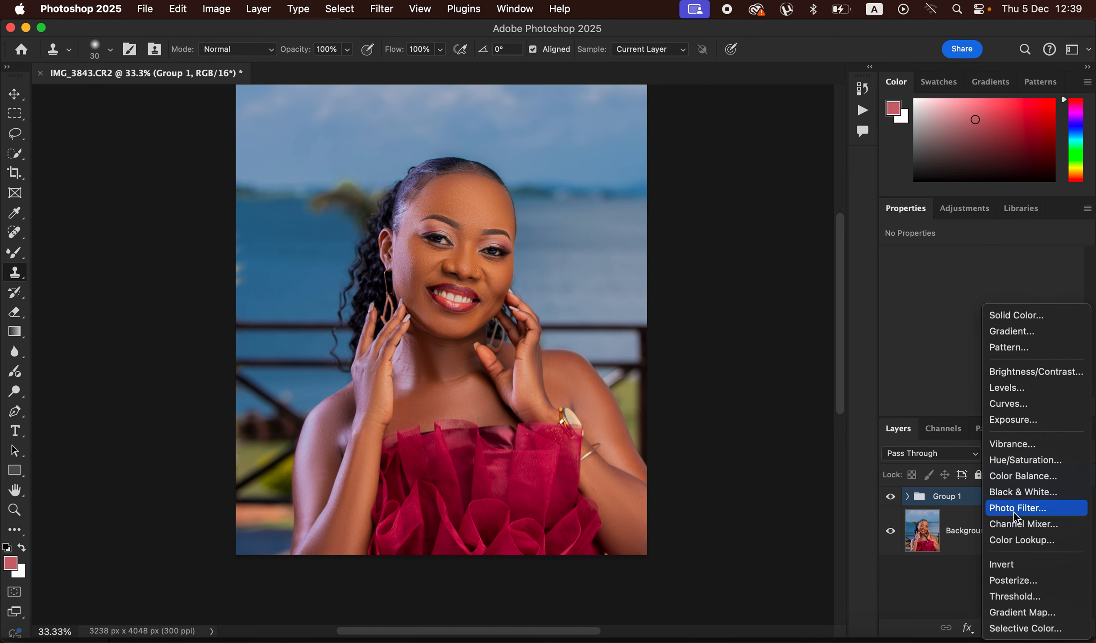
pyautogui.click(1026, 460)
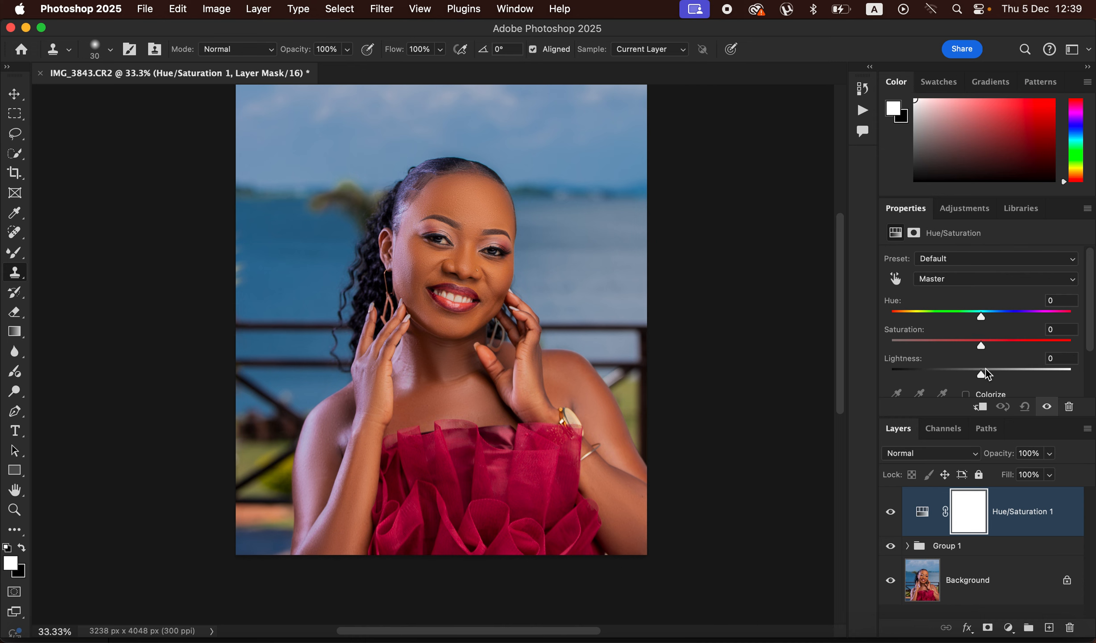
pyautogui.moveTo(976, 347); pyautogui.dragTo(920, 351)
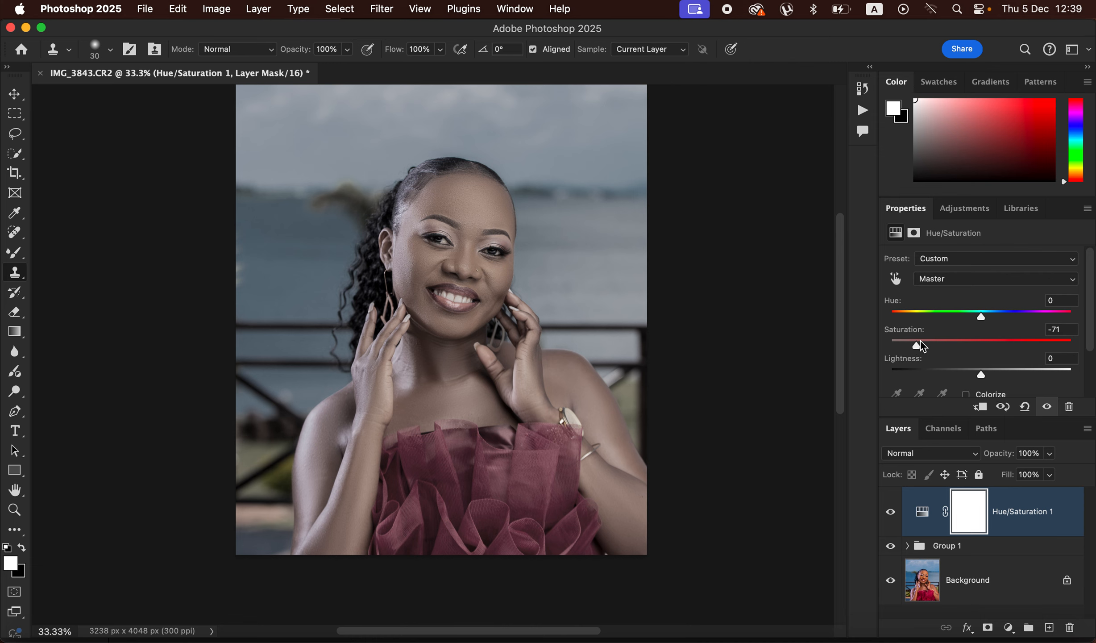
pyautogui.press('super+i')
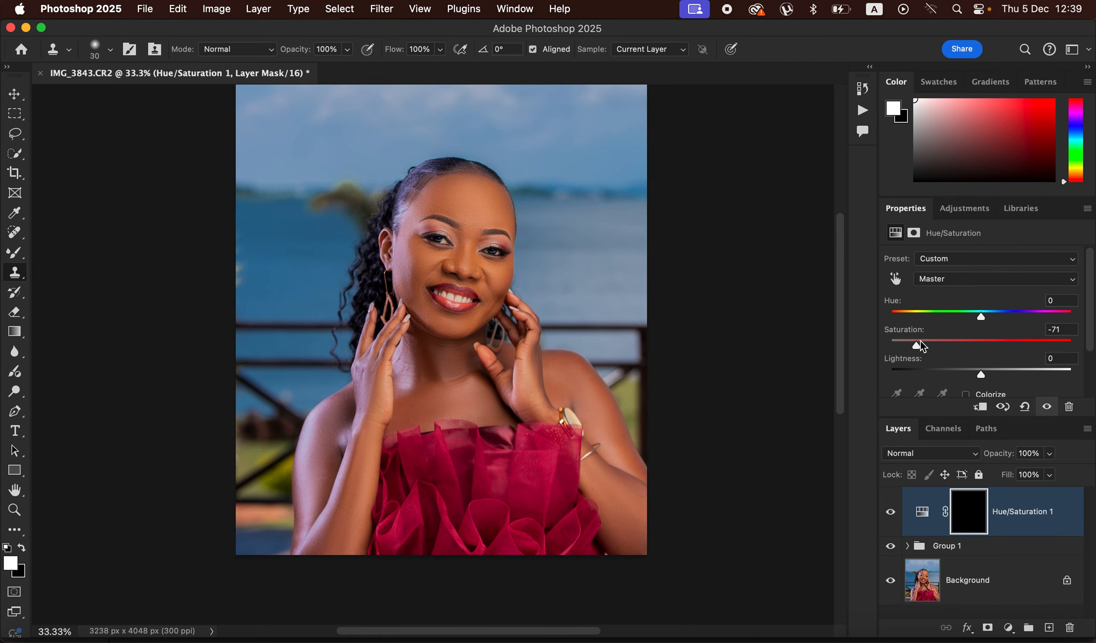
# Step: Switch to the Brush tool with a Soft Round tip at 0% hardness and white as the foreground color
pyautogui.click(18, 255)
pyautogui.moveTo(18, 255); pyautogui.dragTo(87, 249)
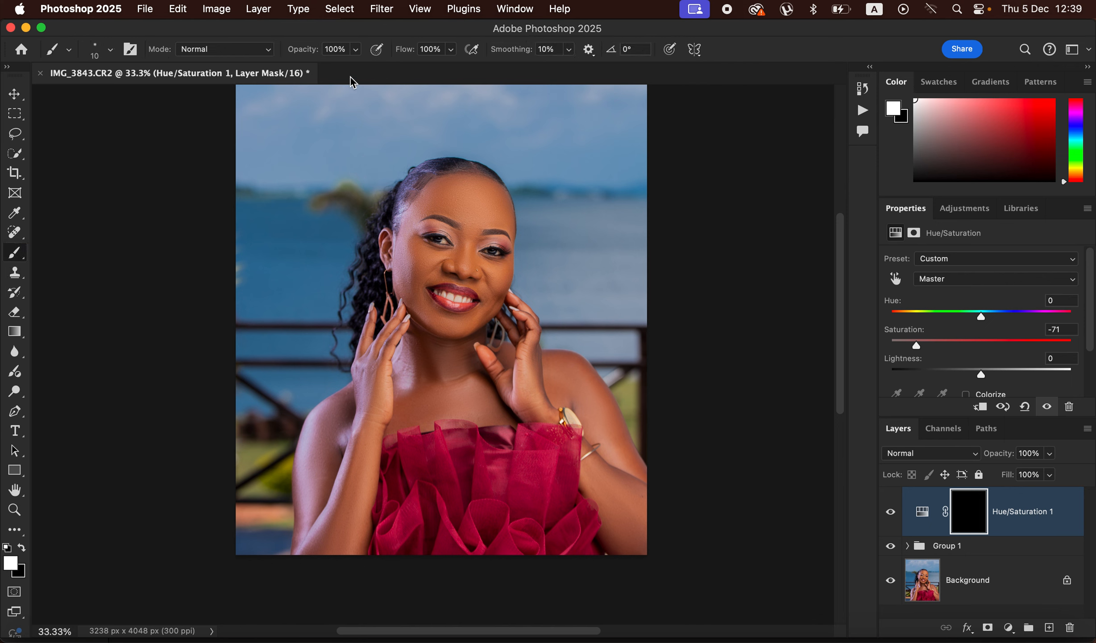
pyautogui.click(111, 50)
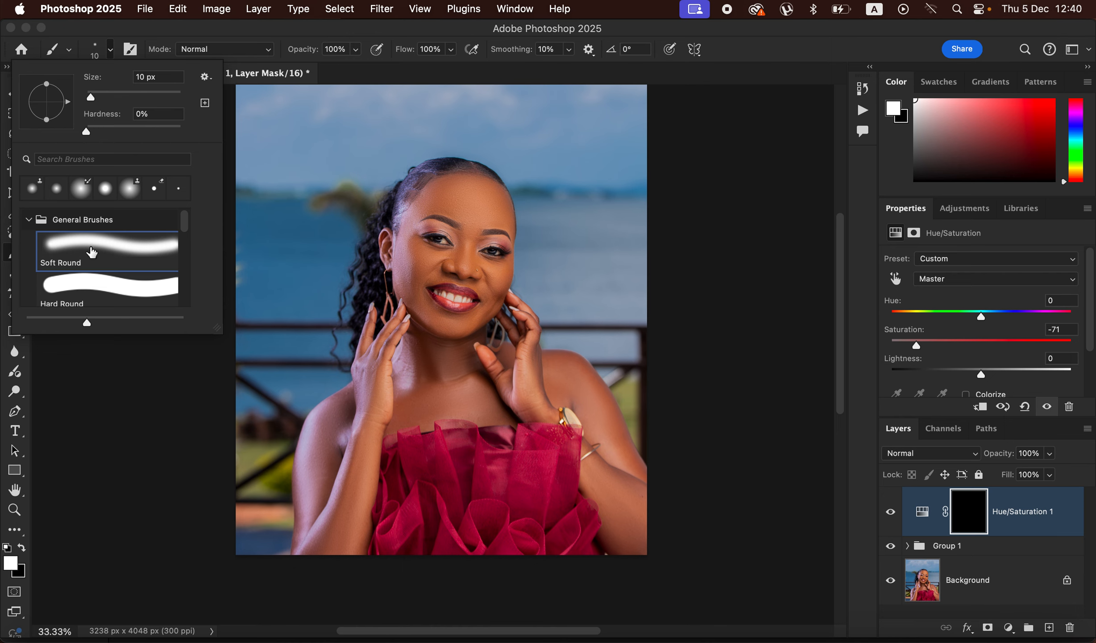
pyautogui.click(254, 31)
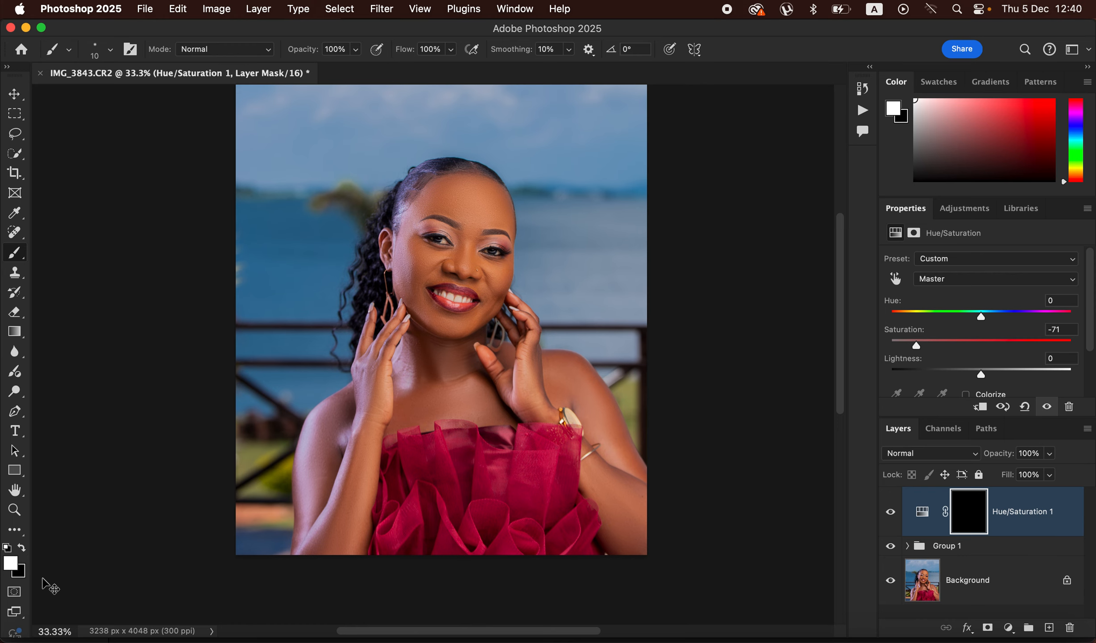
# Step: Paint white on the Hue/Saturation 1 mask over the whites of both eyes and the teeth
pyautogui.press('super+equal')
pyautogui.press('super+equal')
pyautogui.press('super+equal')
pyautogui.press('super+equal')
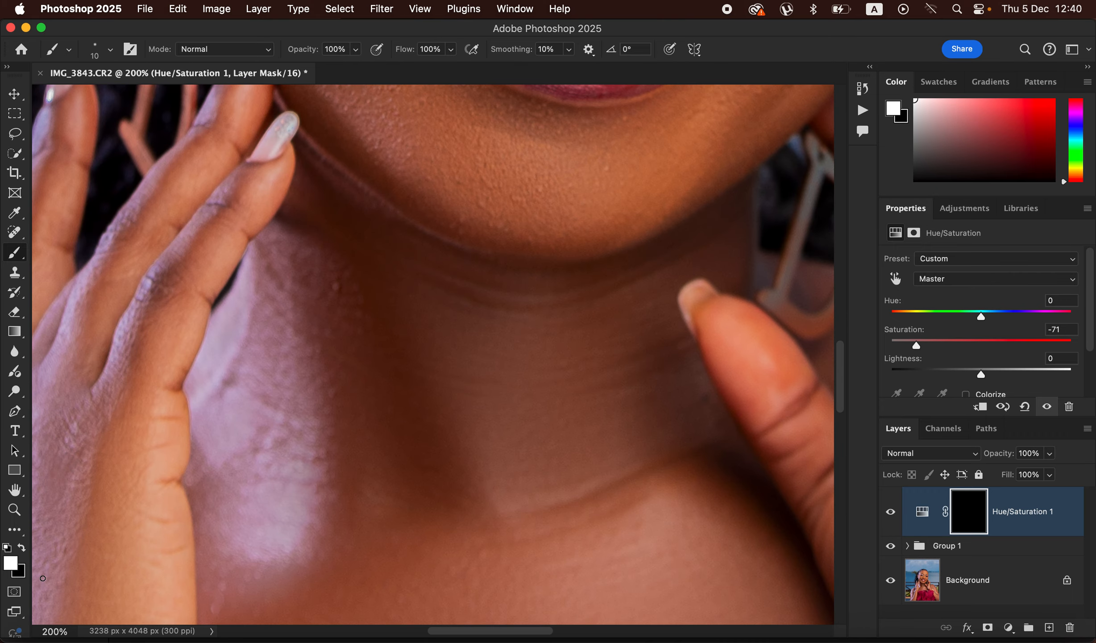
pyautogui.moveTo(613, 233); pyautogui.dragTo(611, 397)
pyautogui.moveTo(613, 221); pyautogui.dragTo(605, 382)
pyautogui.moveTo(608, 250); pyautogui.dragTo(596, 422)
pyautogui.moveTo(604, 350); pyautogui.dragTo(604, 360)
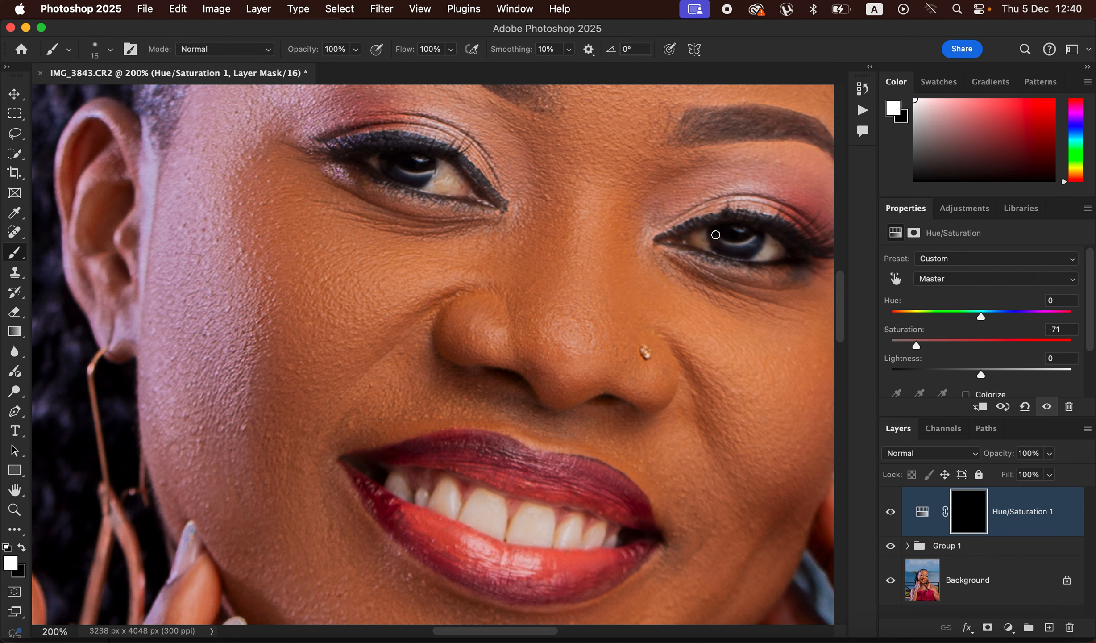
pyautogui.moveTo(701, 240); pyautogui.dragTo(767, 250)
pyautogui.moveTo(442, 175); pyautogui.dragTo(438, 191)
pyautogui.moveTo(444, 483)
pyautogui.mouseDown()
pyautogui.moveTo(391, 484)
pyautogui.moveTo(425, 499)
pyautogui.moveTo(441, 488)
pyautogui.moveTo(467, 515)
pyautogui.moveTo(480, 497)
pyautogui.moveTo(479, 513)
pyautogui.moveTo(501, 514)
pyautogui.moveTo(496, 527)
pyautogui.moveTo(614, 538)
pyautogui.moveTo(513, 536)
pyautogui.moveTo(486, 507)
pyautogui.mouseUp()
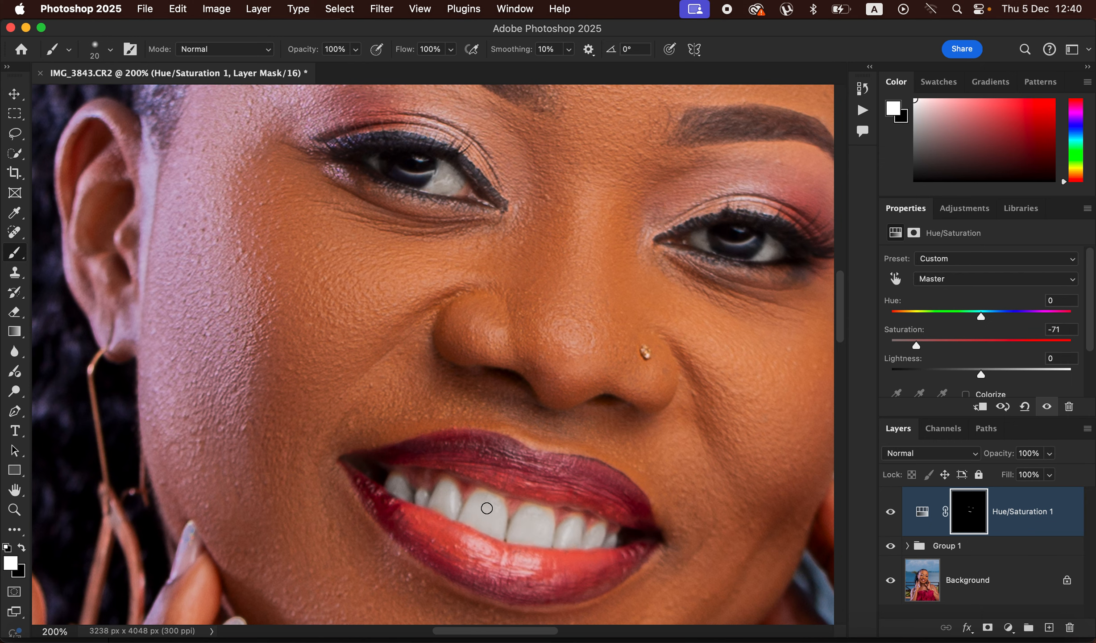
pyautogui.press('super+0')
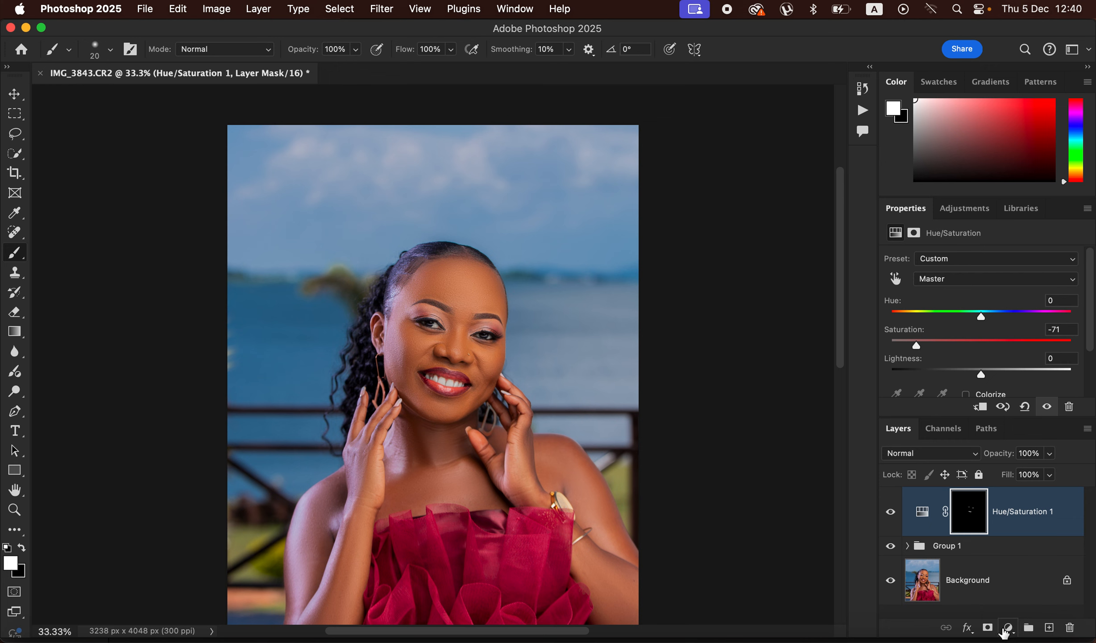
# Step: Add a Brightness/Contrast adjustment layer above Hue/Saturation 1 and raise Contrast to about 7
pyautogui.click(1008, 628)
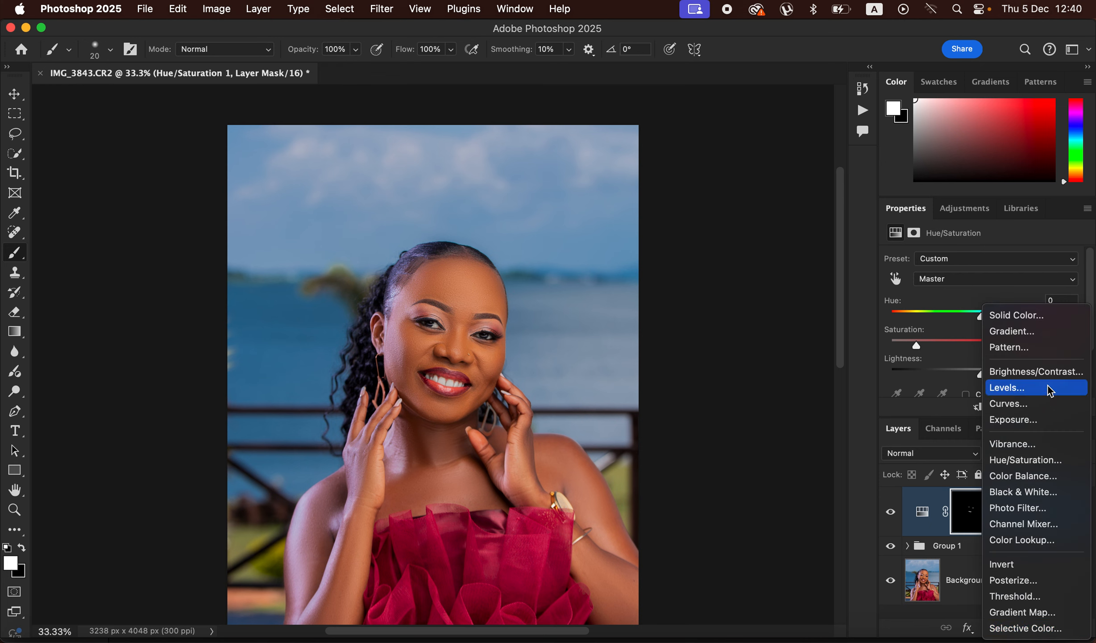
pyautogui.click(1037, 372)
pyautogui.moveTo(985, 332); pyautogui.dragTo(993, 336)
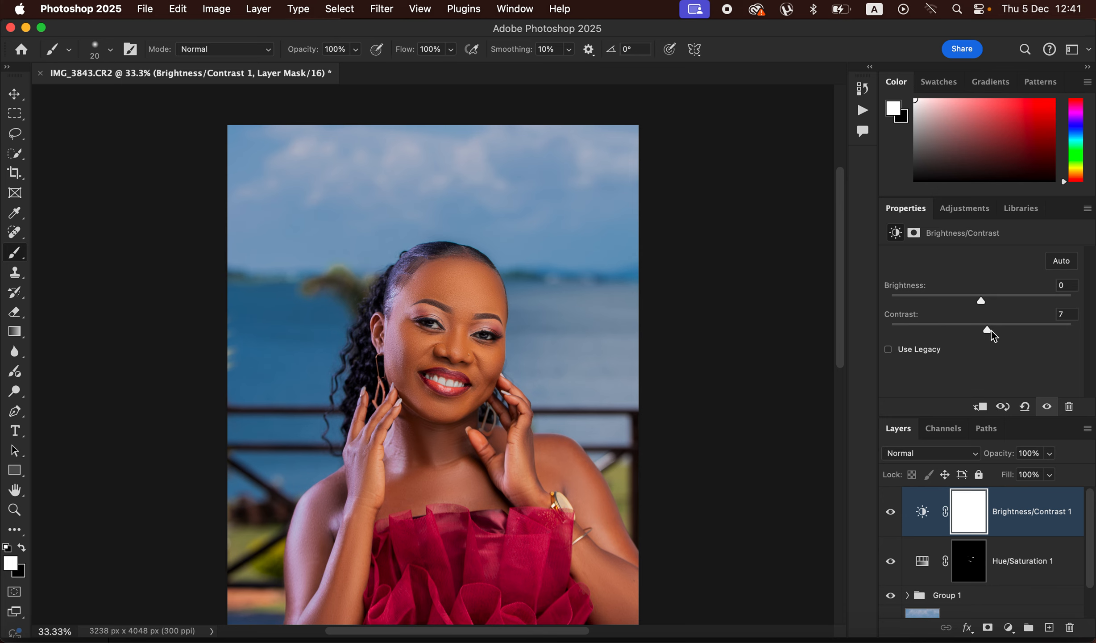
pyautogui.moveTo(990, 330); pyautogui.dragTo(990, 328)
# Step: Add another Hue/Saturation adjustment layer on top and lower the Lightness of the Reds to -11
pyautogui.click(1009, 627)
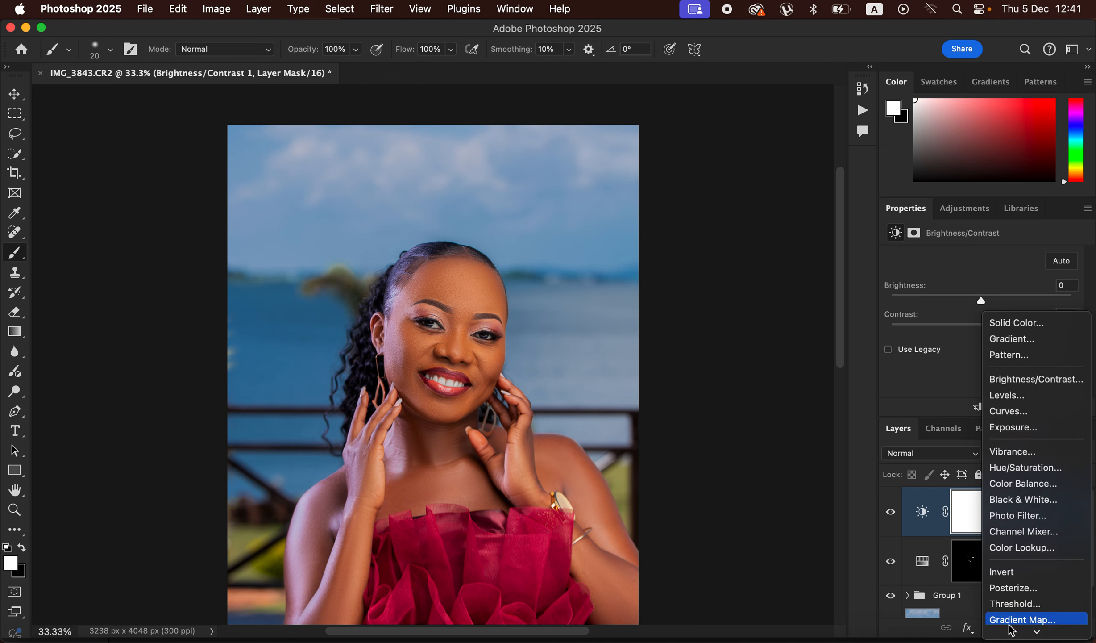
pyautogui.click(1020, 462)
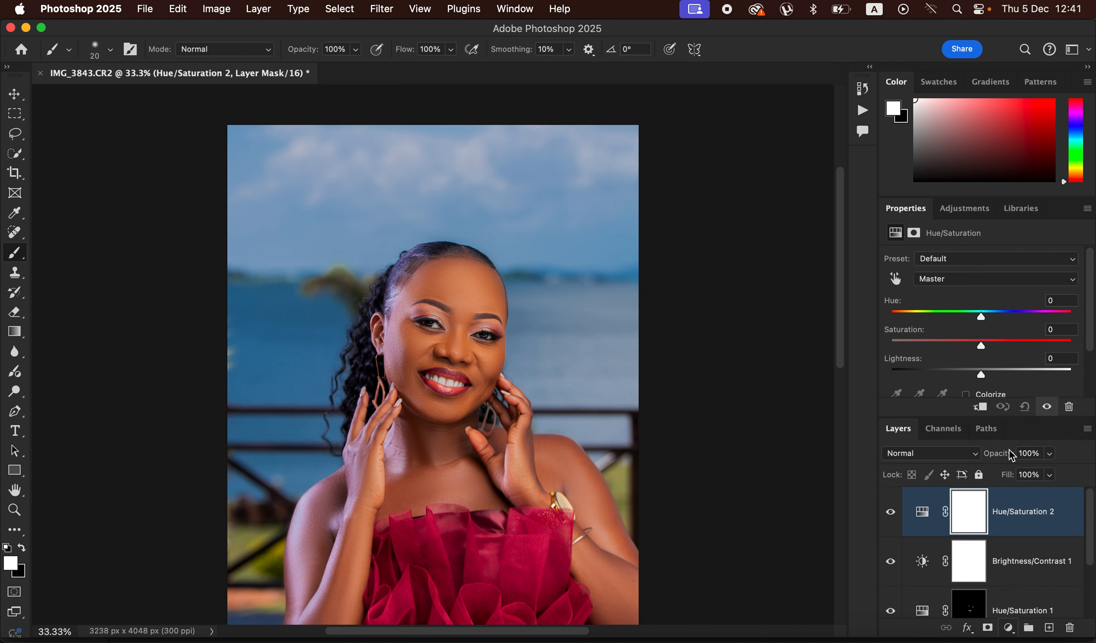
pyautogui.click(985, 284)
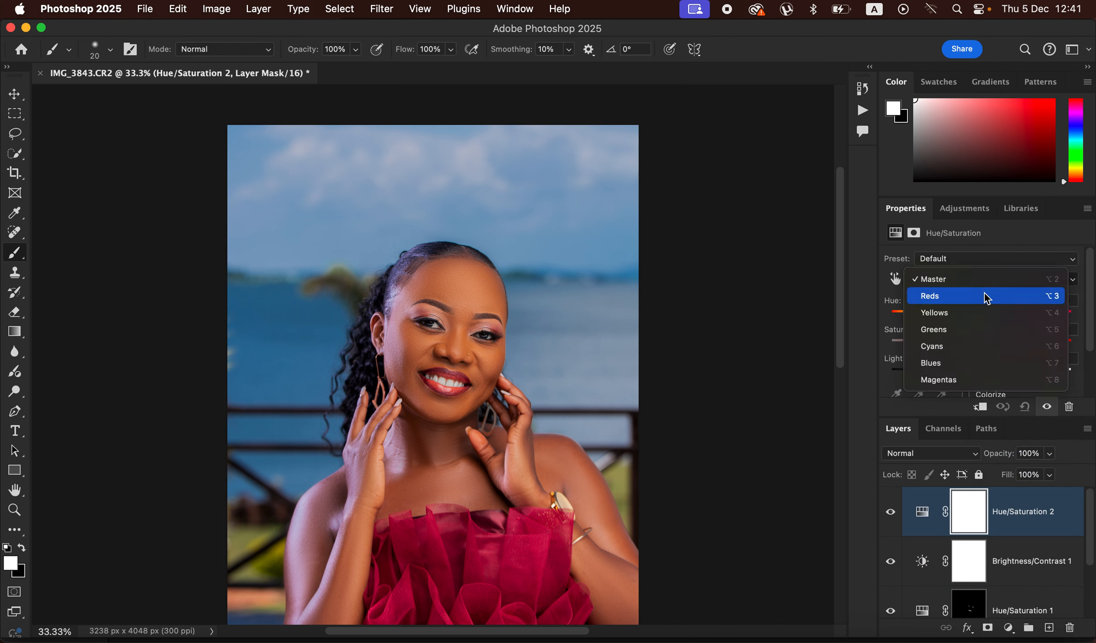
pyautogui.click(986, 295)
pyautogui.moveTo(980, 373); pyautogui.dragTo(972, 374)
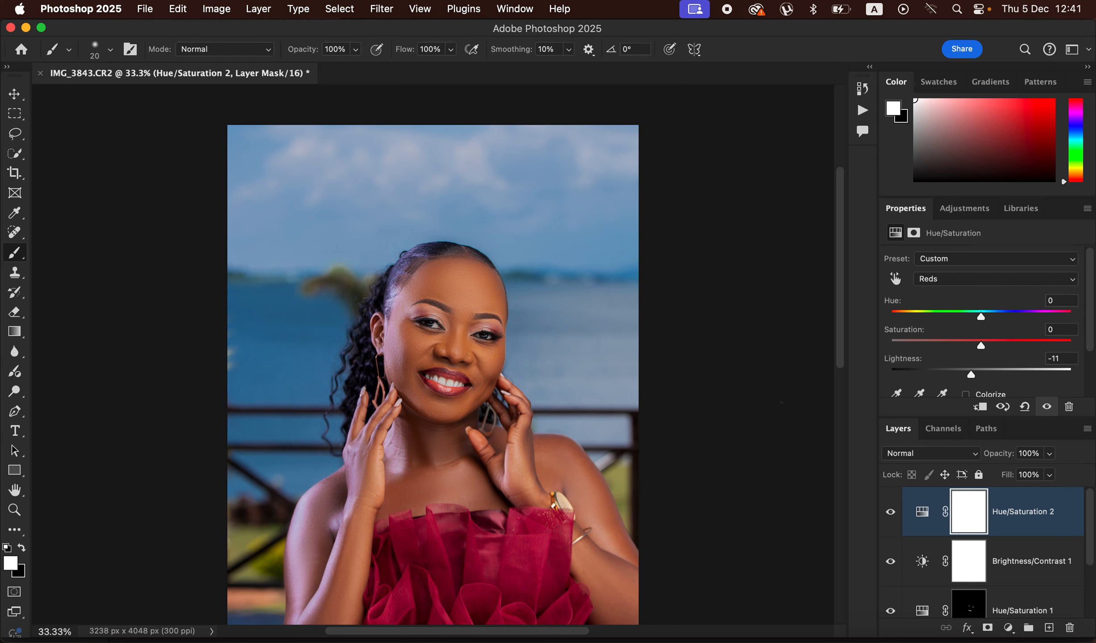
# Step: Add a Black & White adjustment layer on top, blended in Multiply mode at 10% opacity
pyautogui.click(1009, 630)
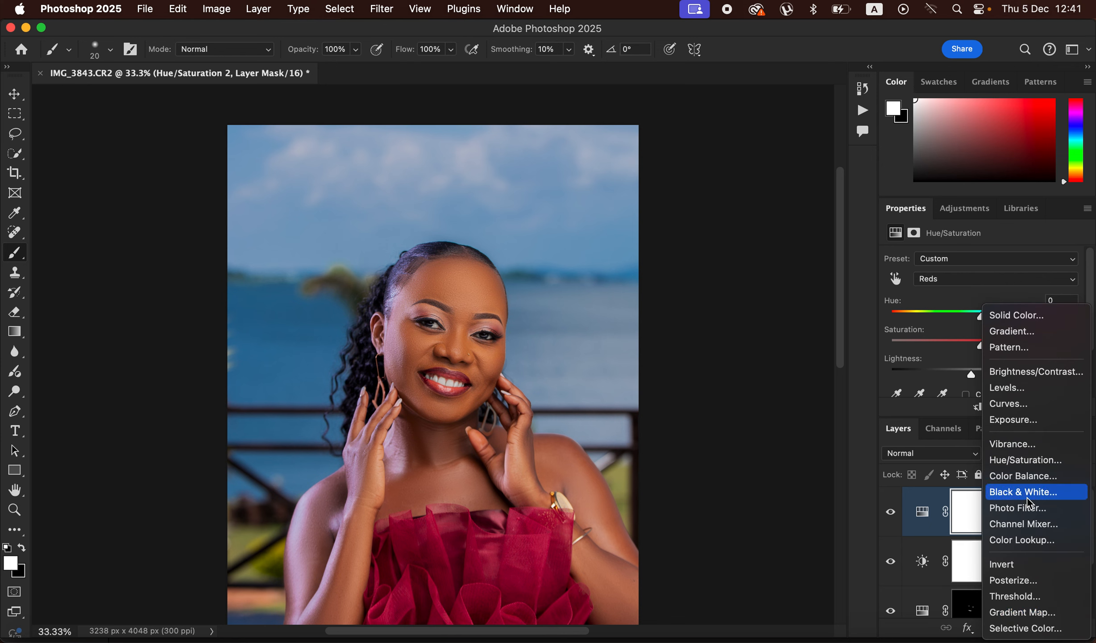
pyautogui.click(1029, 496)
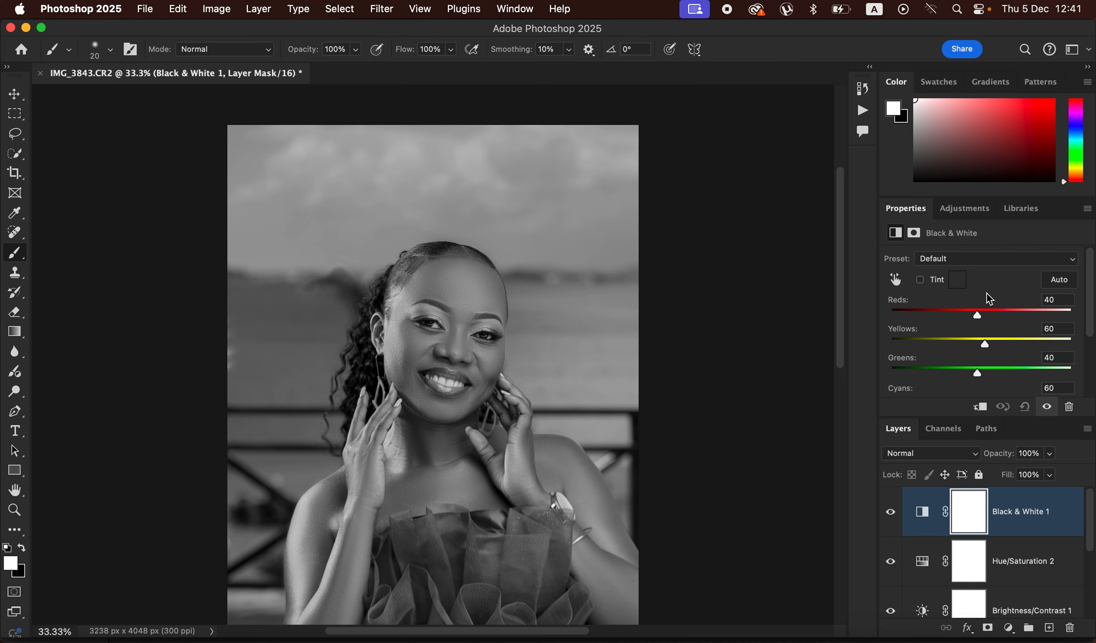
pyautogui.click(950, 455)
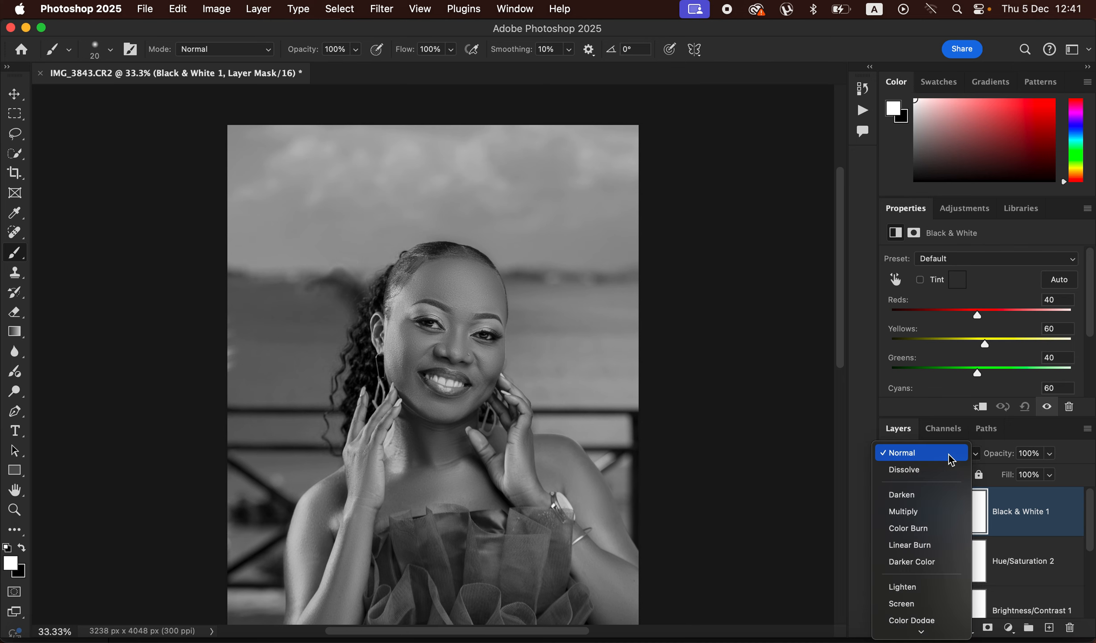
pyautogui.click(934, 514)
pyautogui.click(1051, 454)
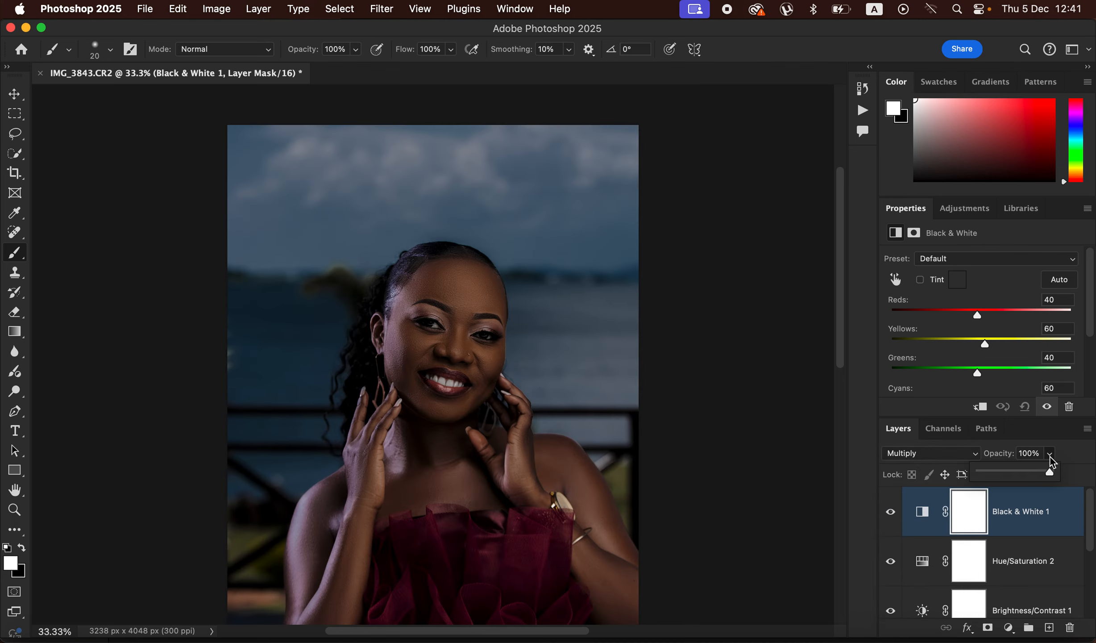
pyautogui.moveTo(1007, 484); pyautogui.dragTo(987, 476)
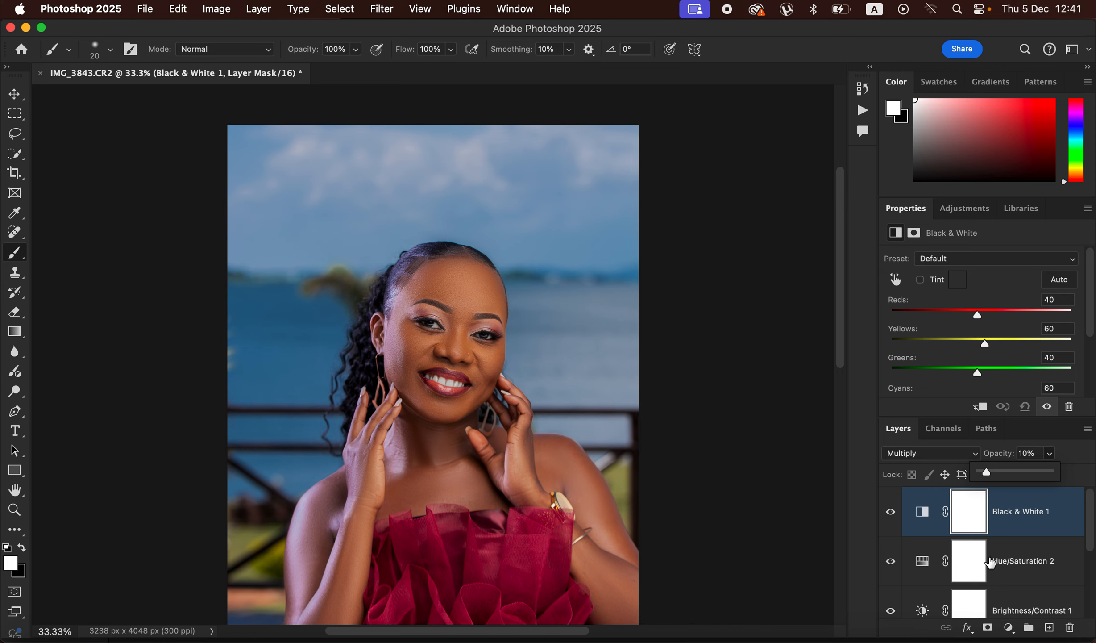
# Step: Add a Curves adjustment layer with the white point input at 245 and the black point input at 5
pyautogui.click(1008, 628)
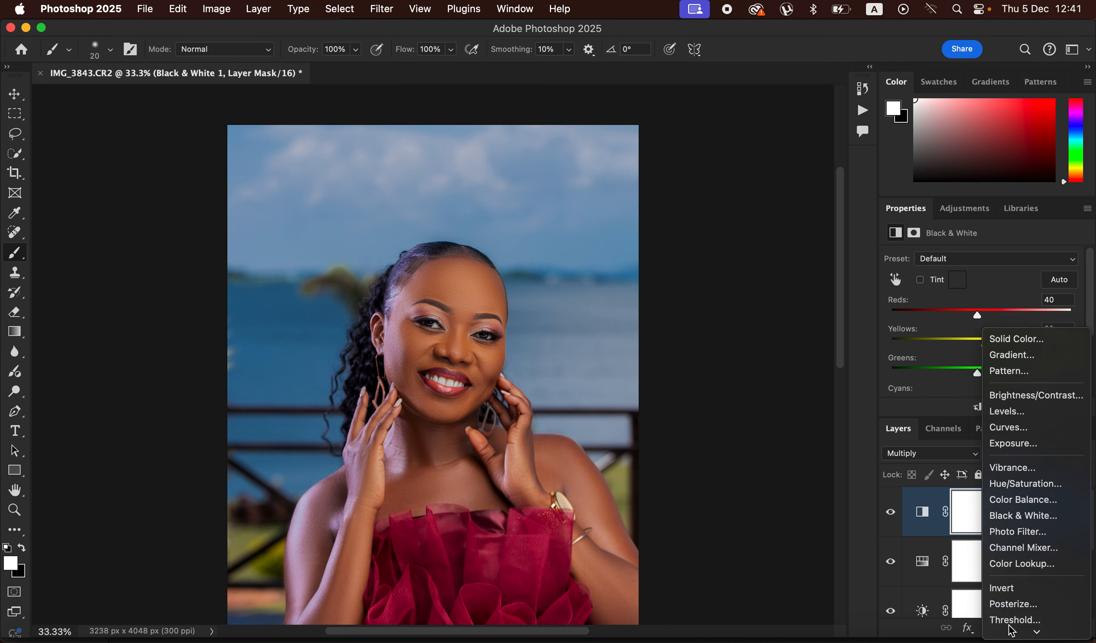
pyautogui.click(1025, 425)
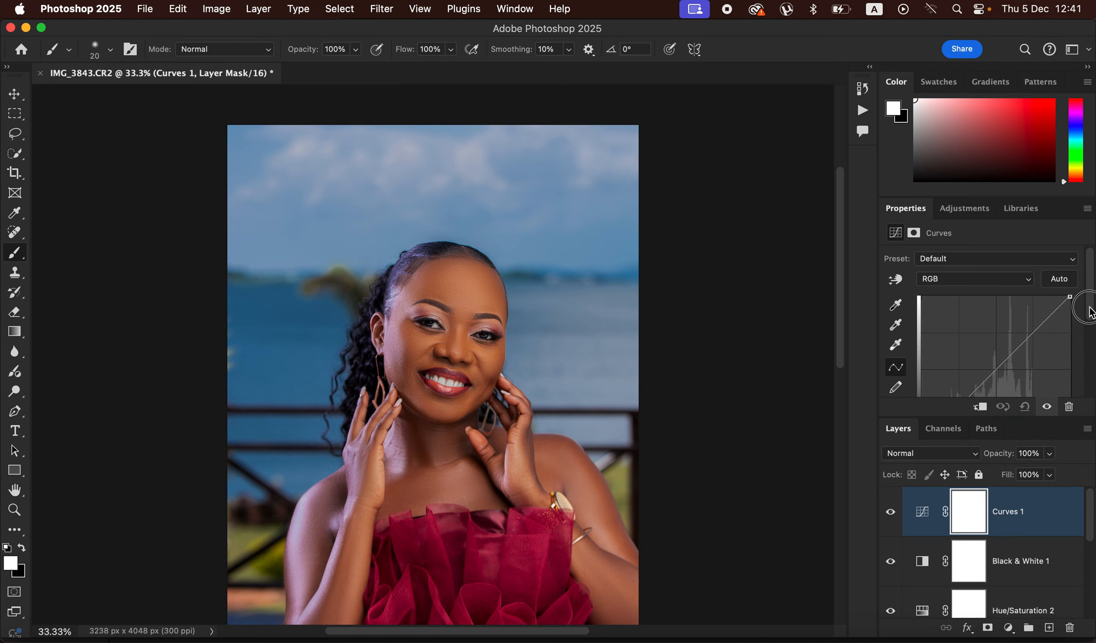
pyautogui.scroll(-4, 1089, 330)
pyautogui.scroll(-2, 1089, 341)
pyautogui.moveTo(1070, 358); pyautogui.dragTo(1066, 359)
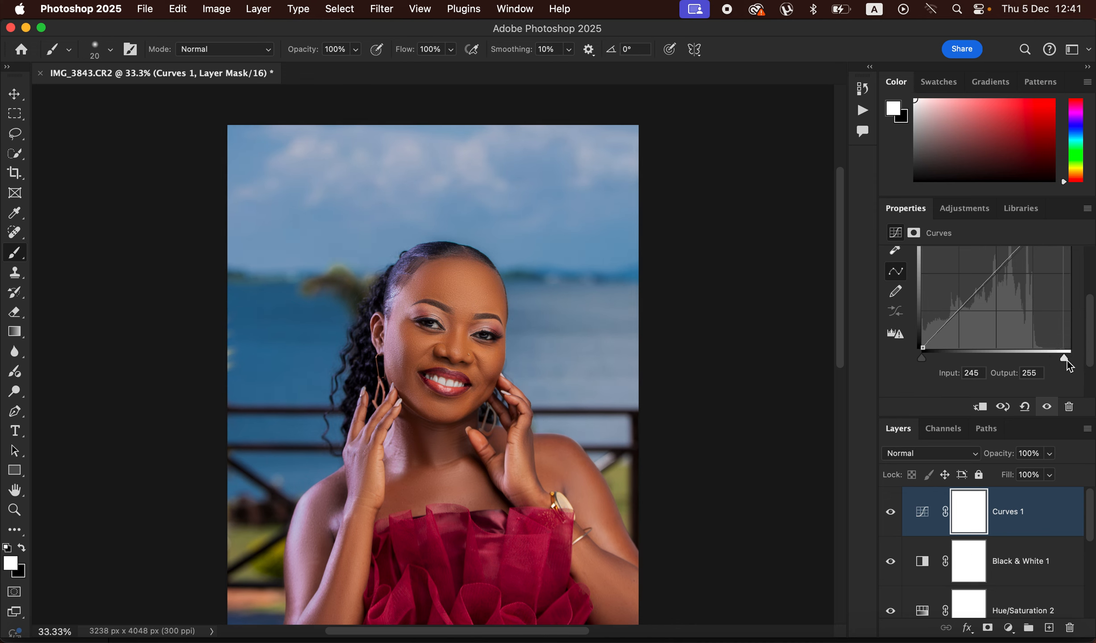
pyautogui.moveTo(923, 360); pyautogui.dragTo(926, 367)
# Step: Toggle the Curves 1 layer's visibility to compare the portrait with and without it
pyautogui.click(891, 512)
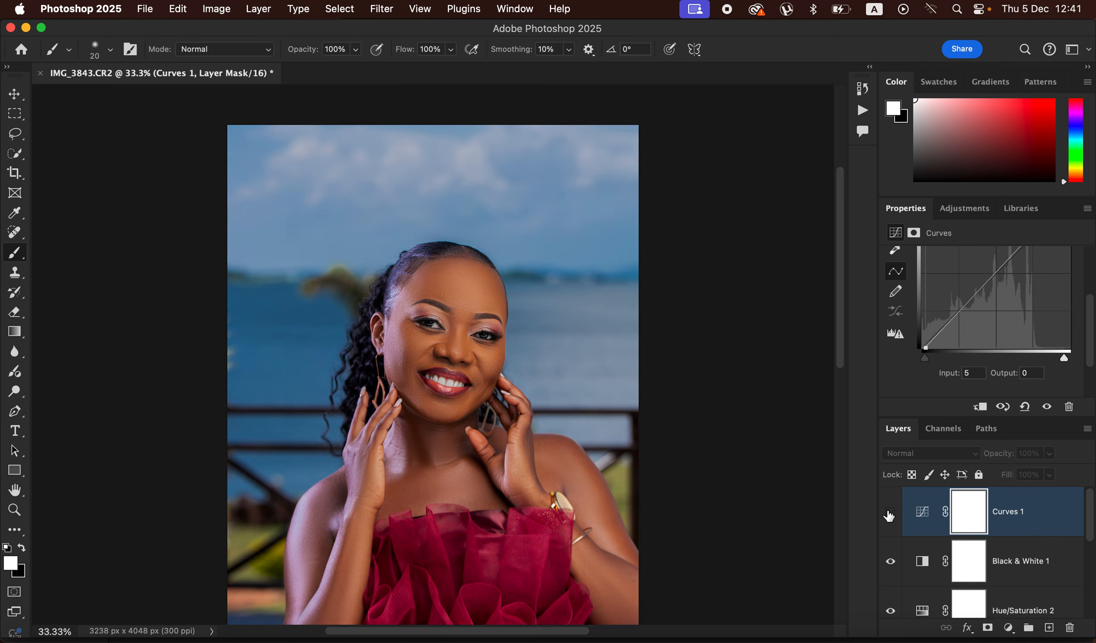
pyautogui.click(890, 513)
pyautogui.click(890, 513)
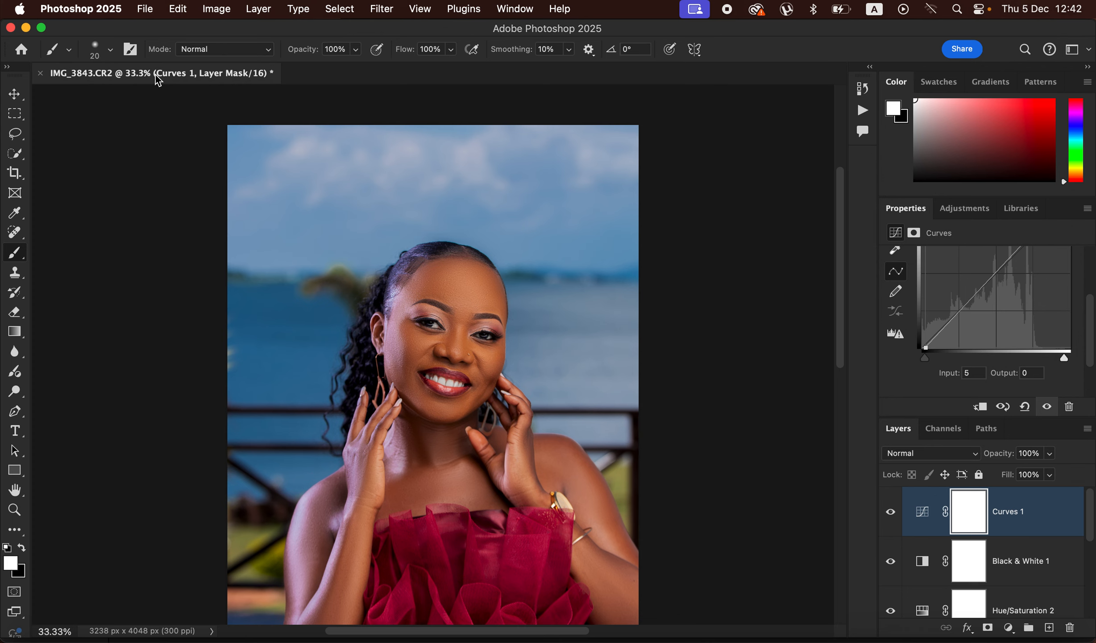
# Step: Set up a JPG export of the portrait with quality 7 and Bicubic Sharper resampling, and check the color space options
pyautogui.click(145, 9)
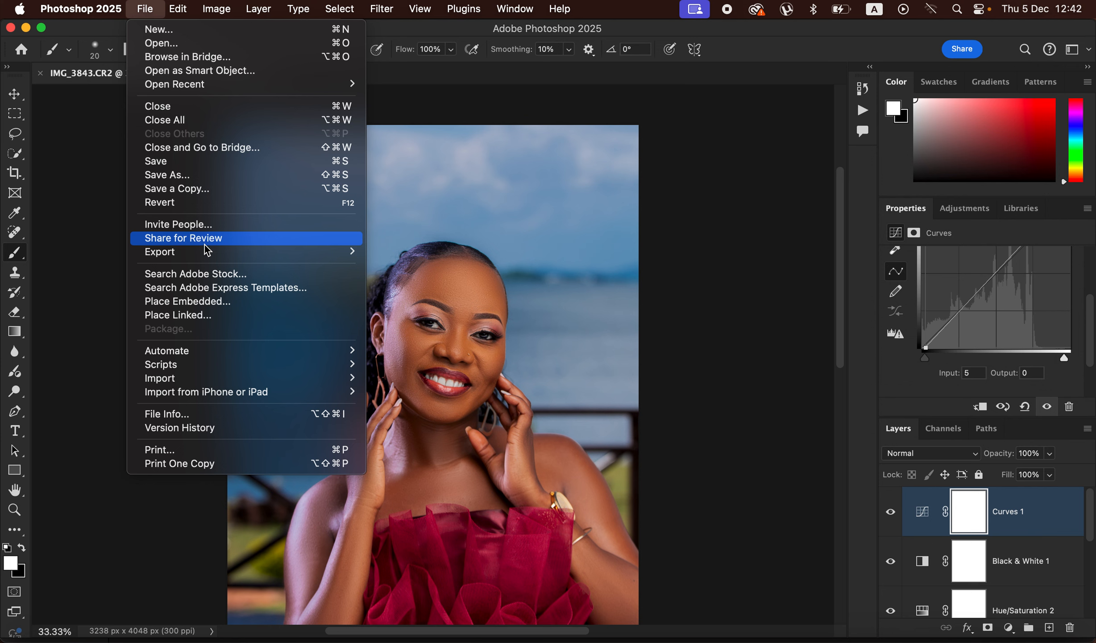
pyautogui.moveTo(218, 252)
pyautogui.click(425, 265)
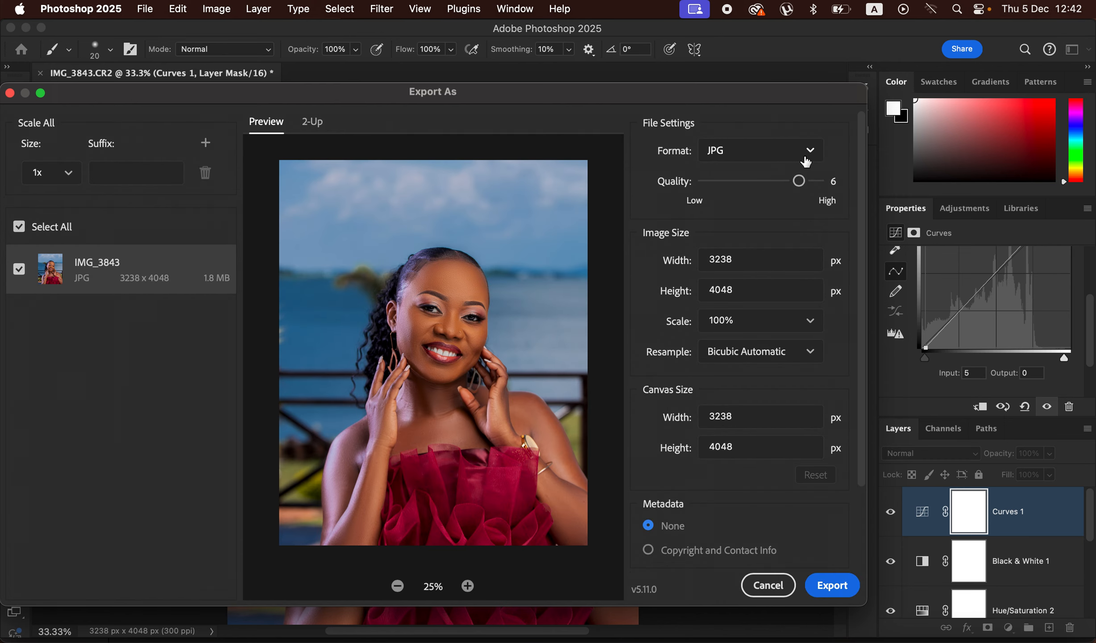
pyautogui.moveTo(799, 181); pyautogui.dragTo(818, 181)
pyautogui.click(788, 357)
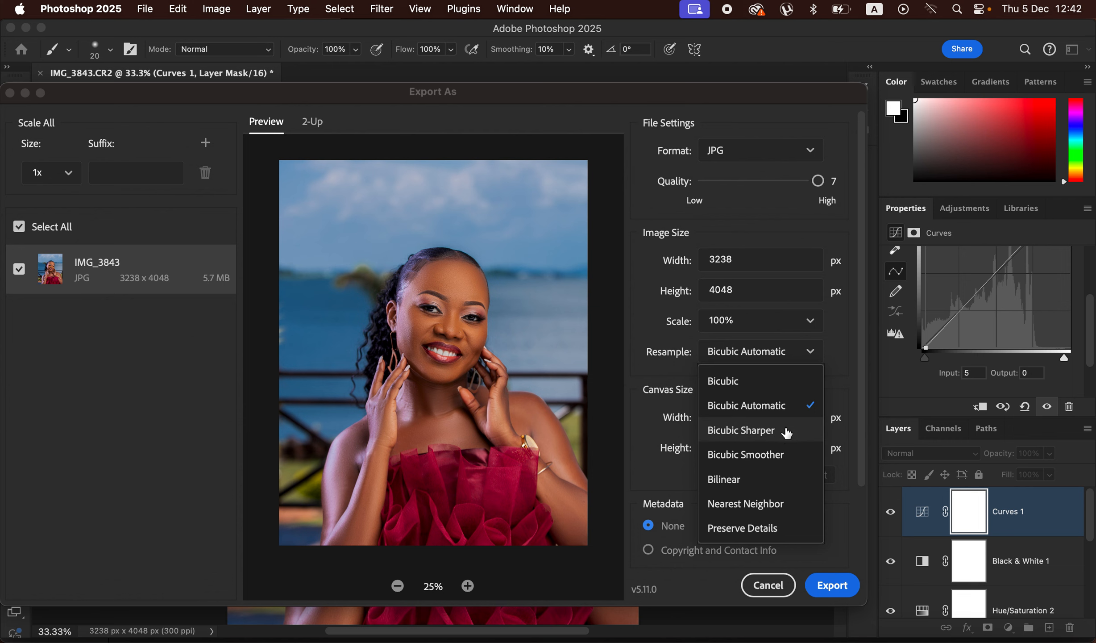
pyautogui.click(786, 437)
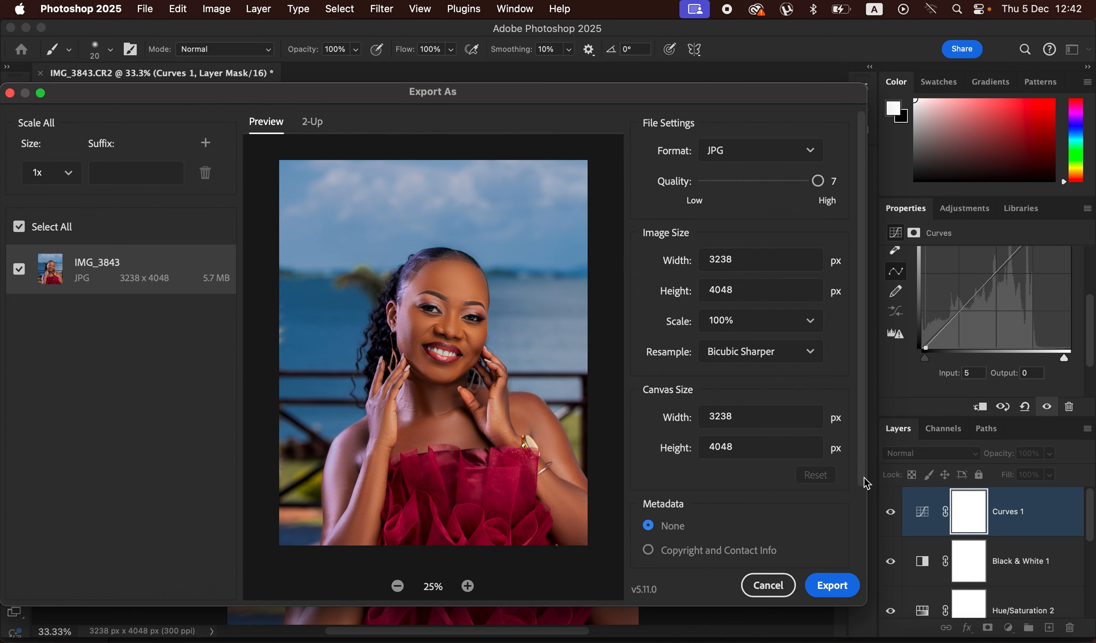
pyautogui.moveTo(865, 484); pyautogui.dragTo(856, 544)
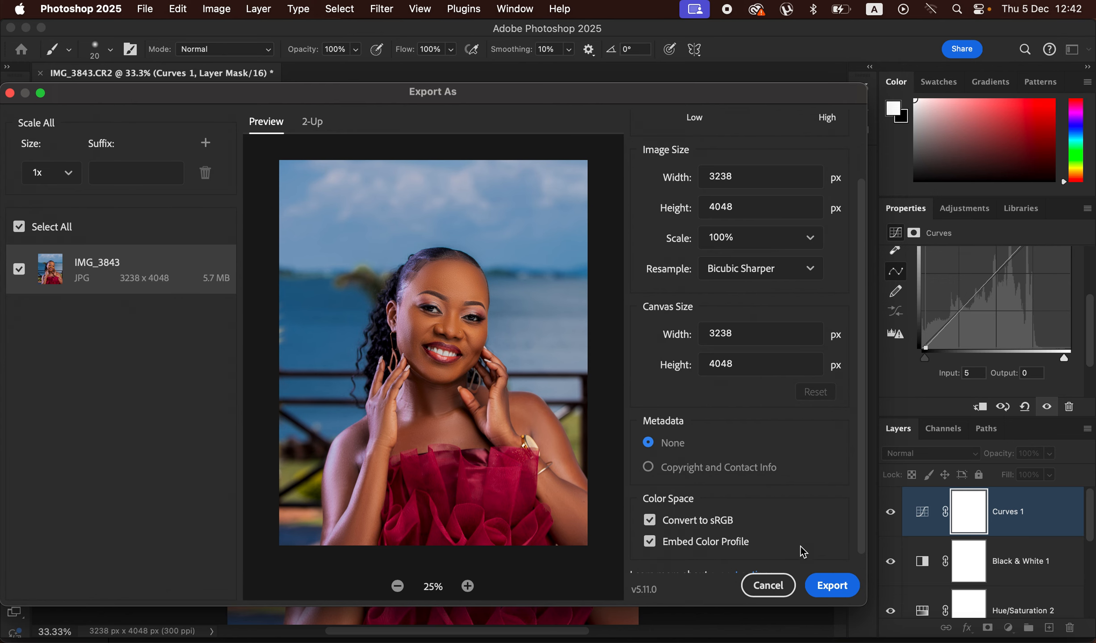
# Step: Open the save dialog for the exported JPG, and cancel both the save and the export
pyautogui.click(833, 594)
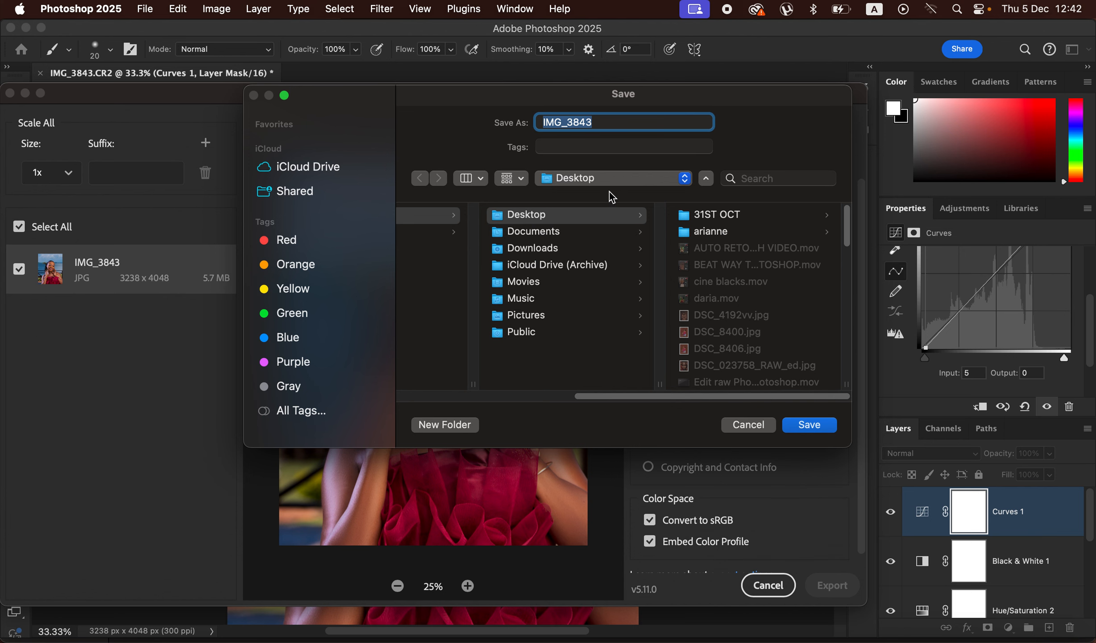
pyautogui.click(752, 428)
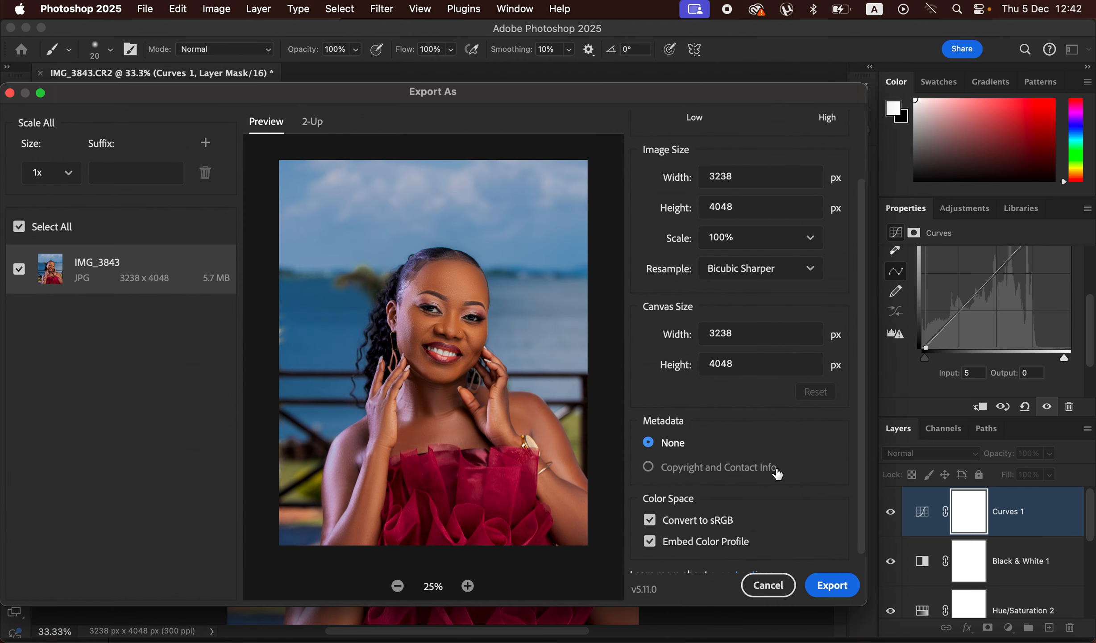
pyautogui.click(774, 586)
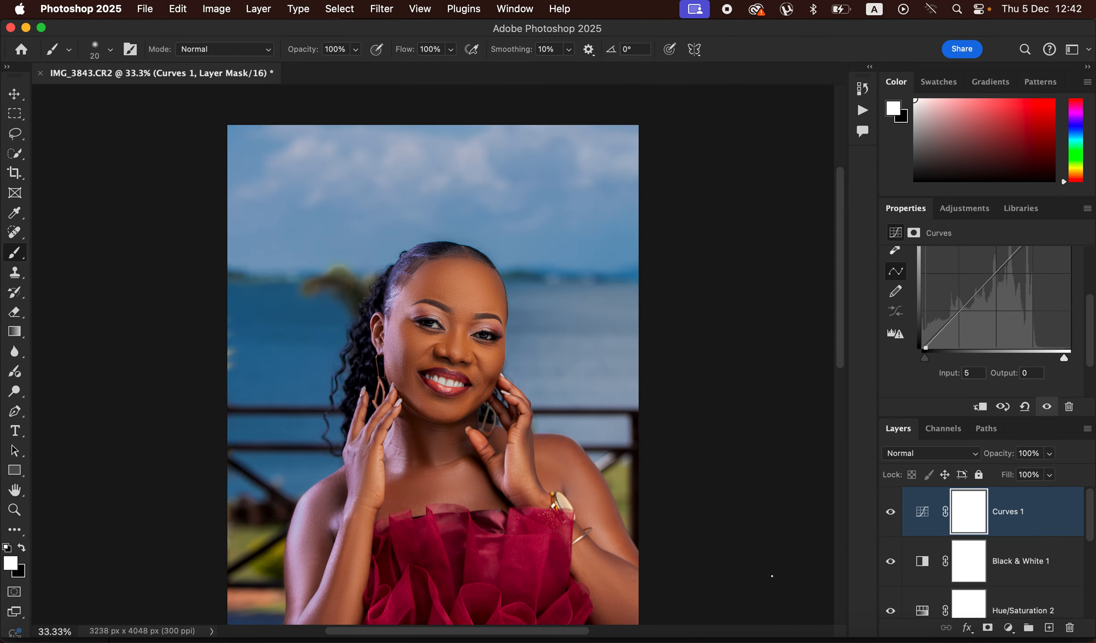